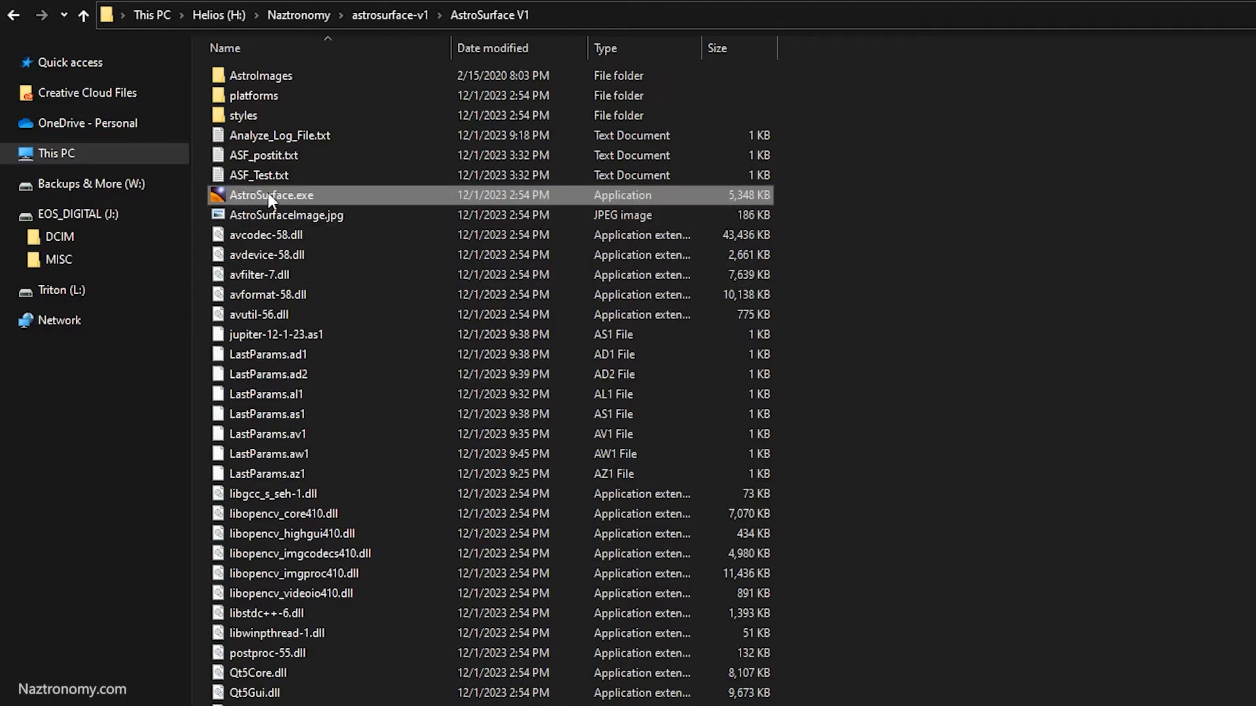
Launch AstroSurface.exe, add a line of test text to the Post-it note and close the note
double_click(269, 193)
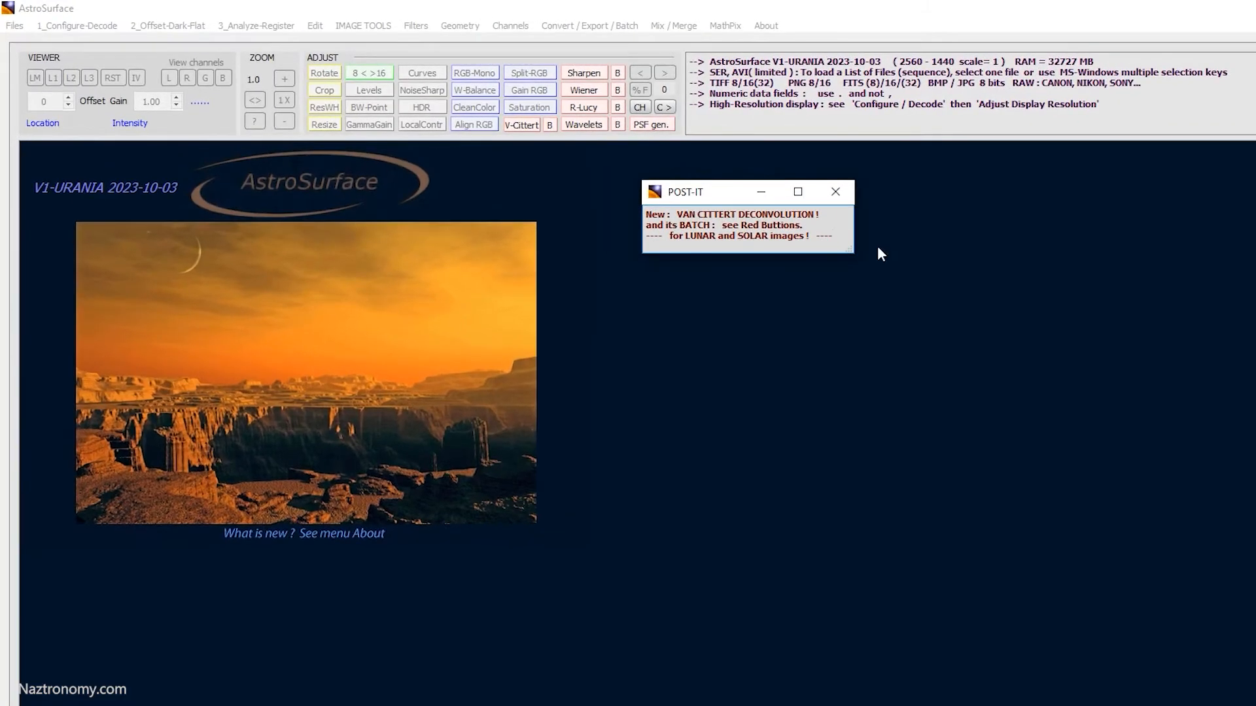
key(Return)
text(dafadfadfadfadf)
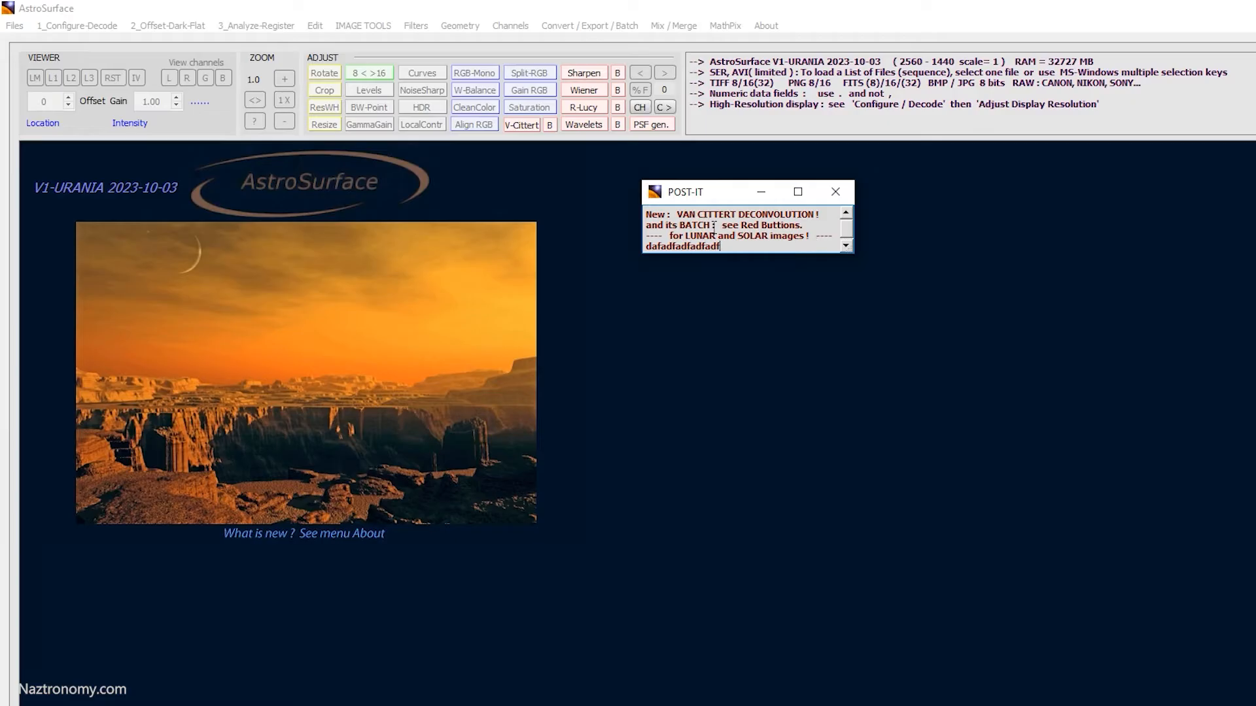
click(835, 193)
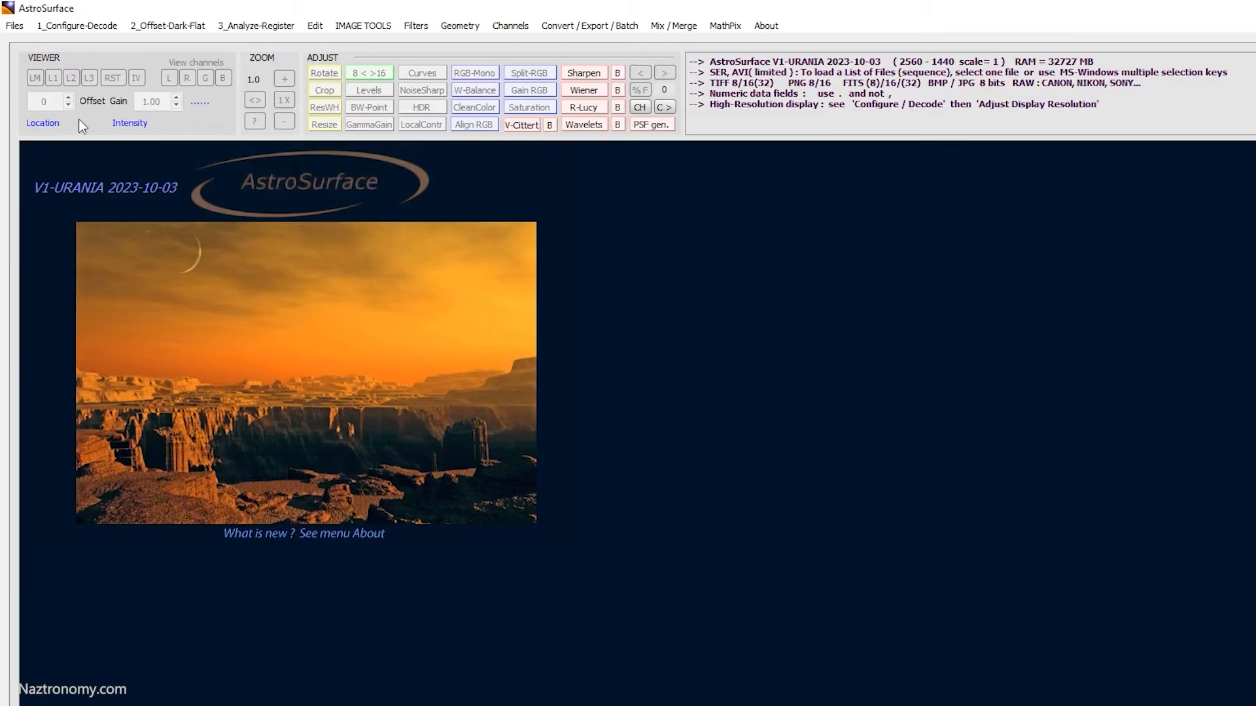
click(14, 26)
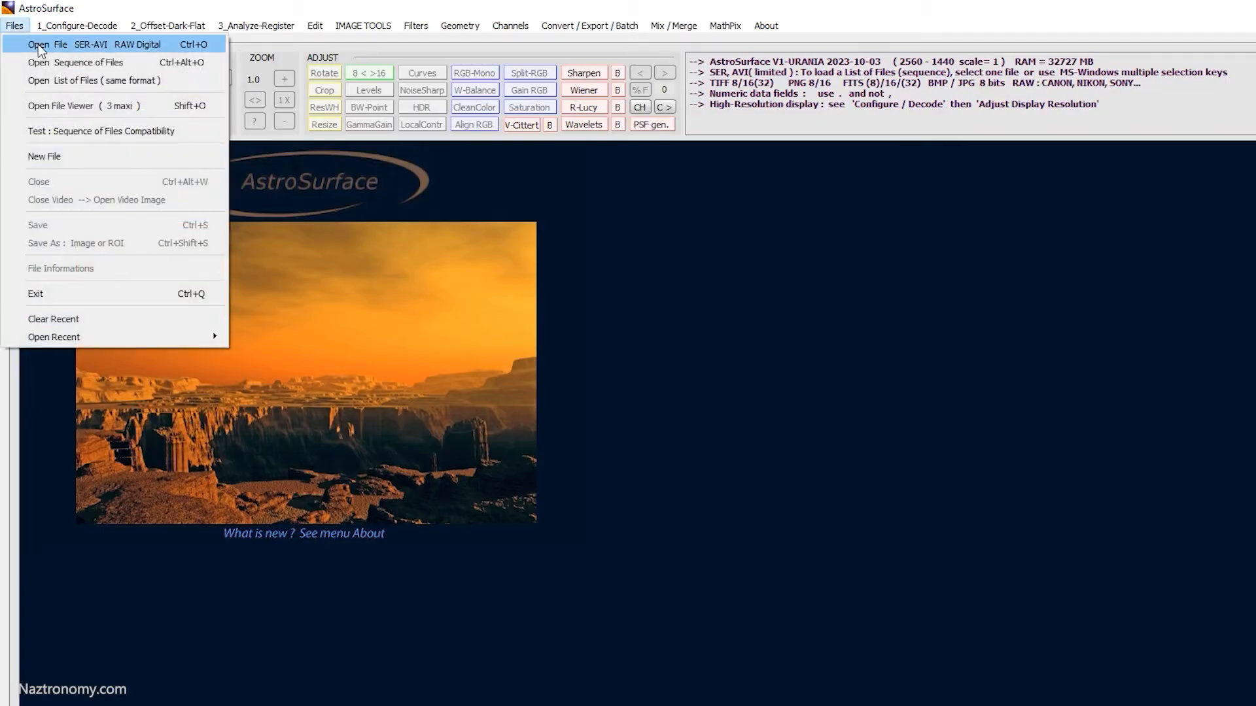
click(38, 45)
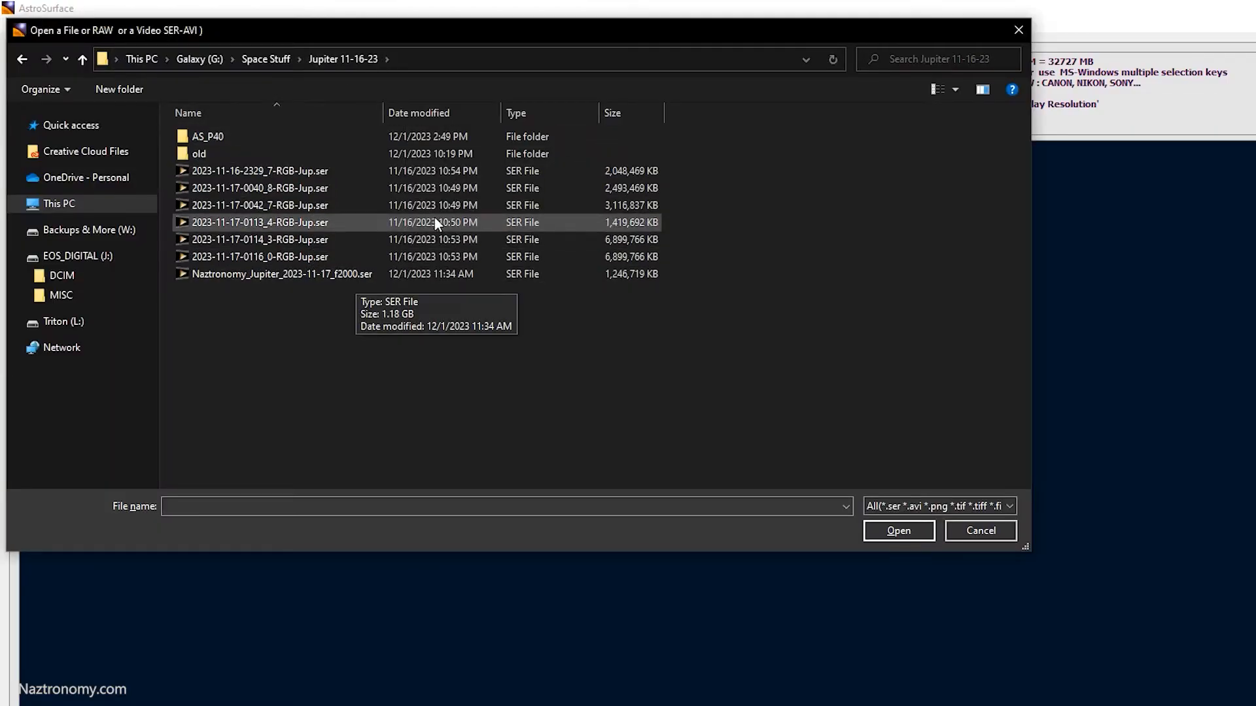
click(614, 205)
click(918, 530)
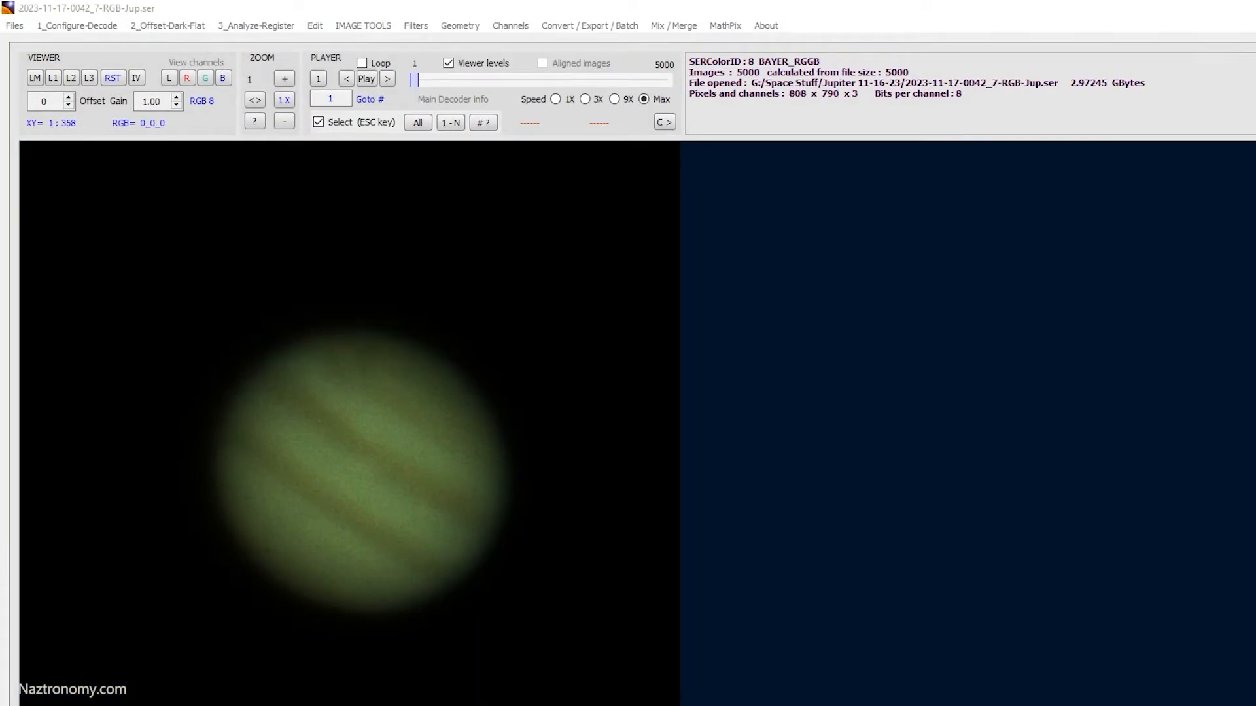
drag(666, 170, 812, 179)
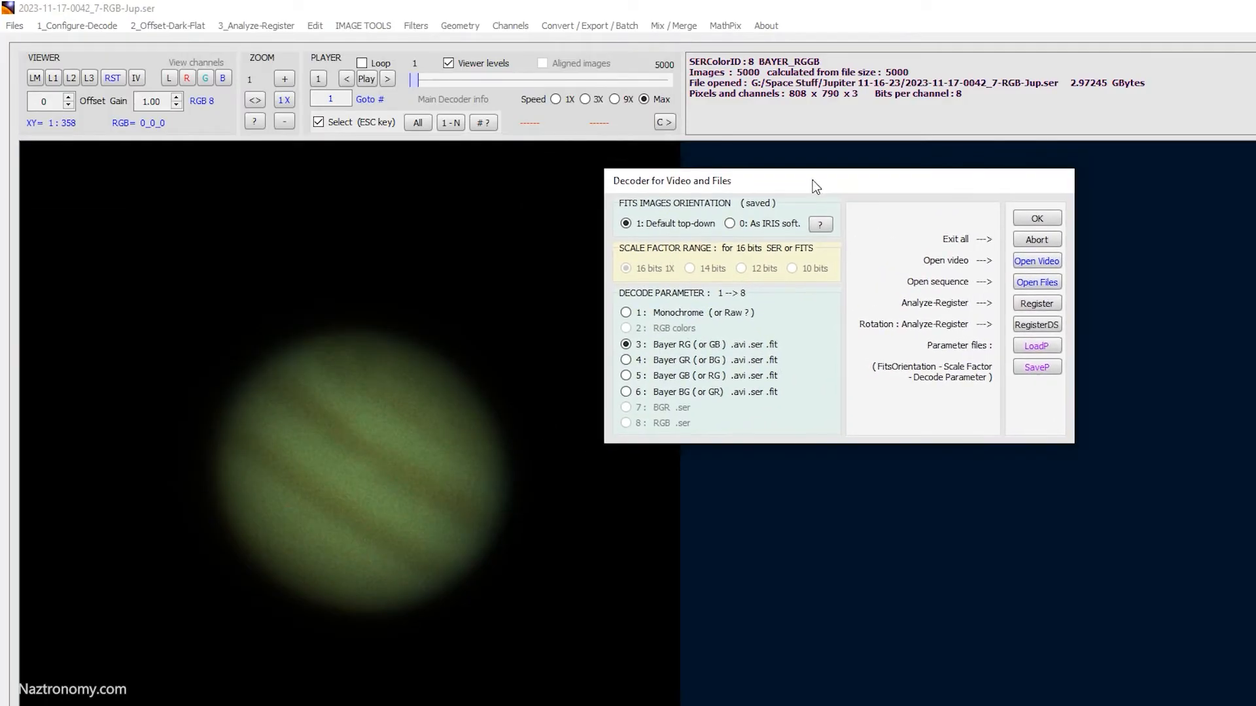
drag(693, 187, 770, 175)
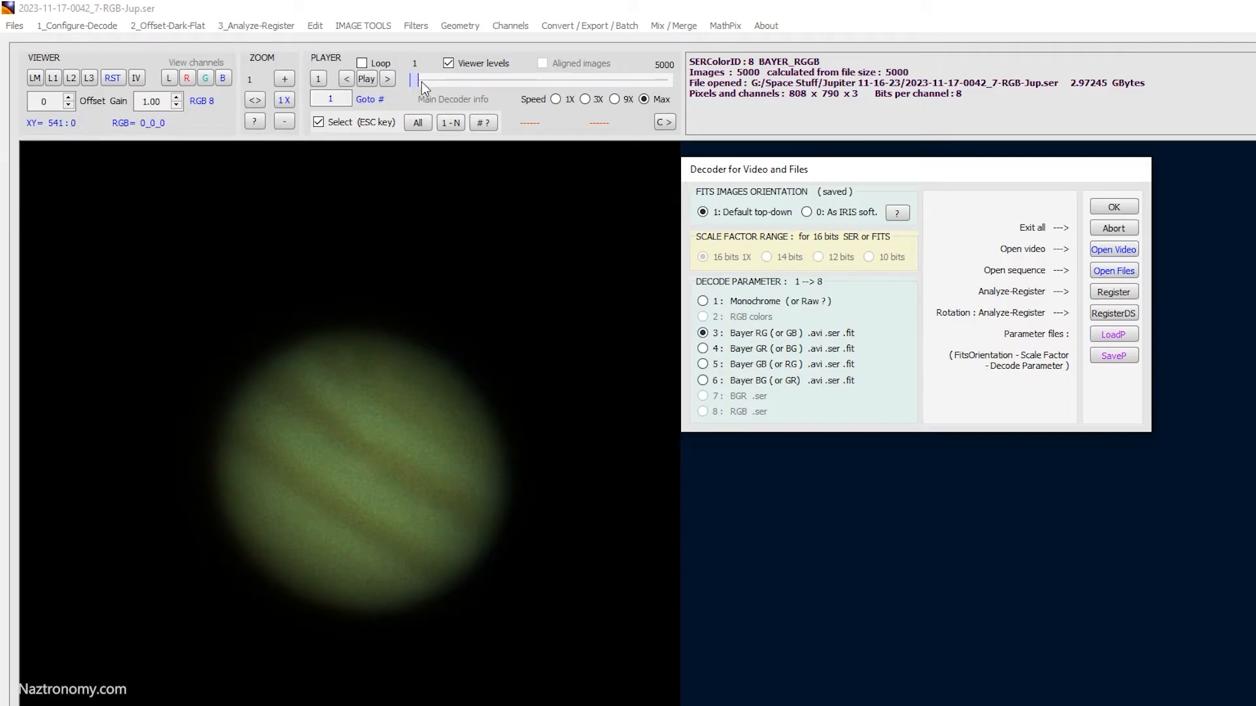
Play a stretch of the Jupiter video to check the frames, stop it and return to the first frame
click(365, 80)
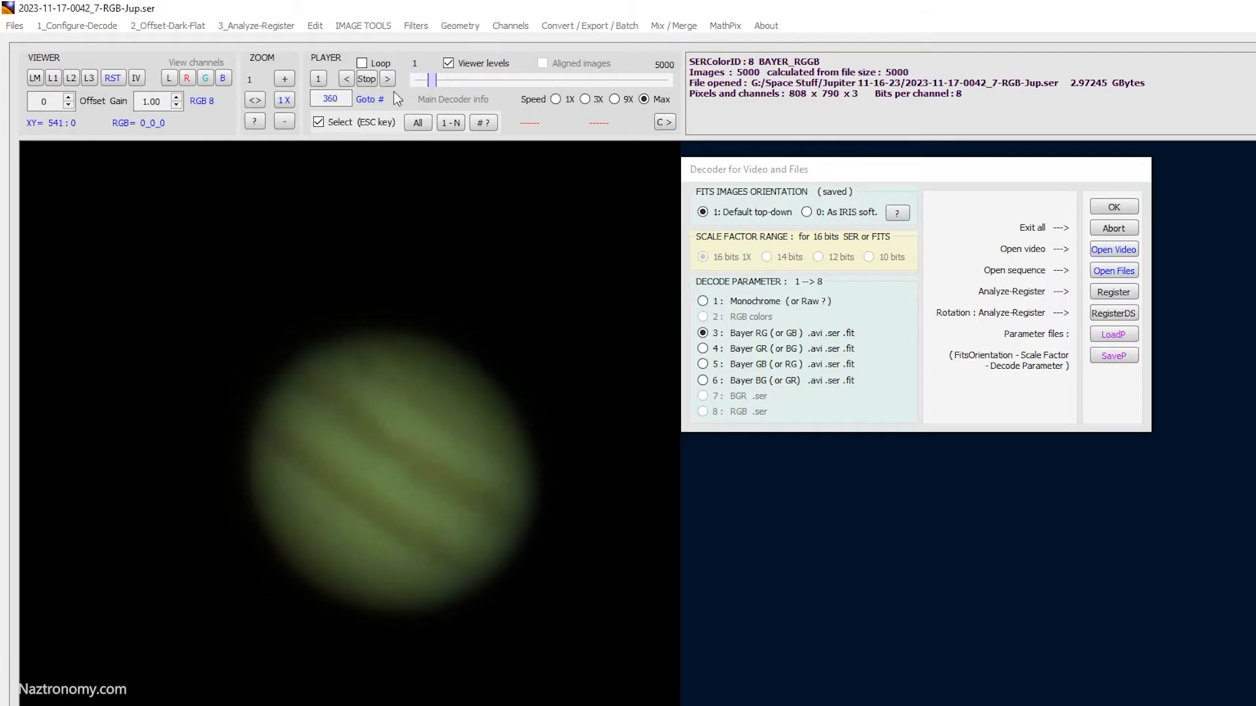
click(366, 79)
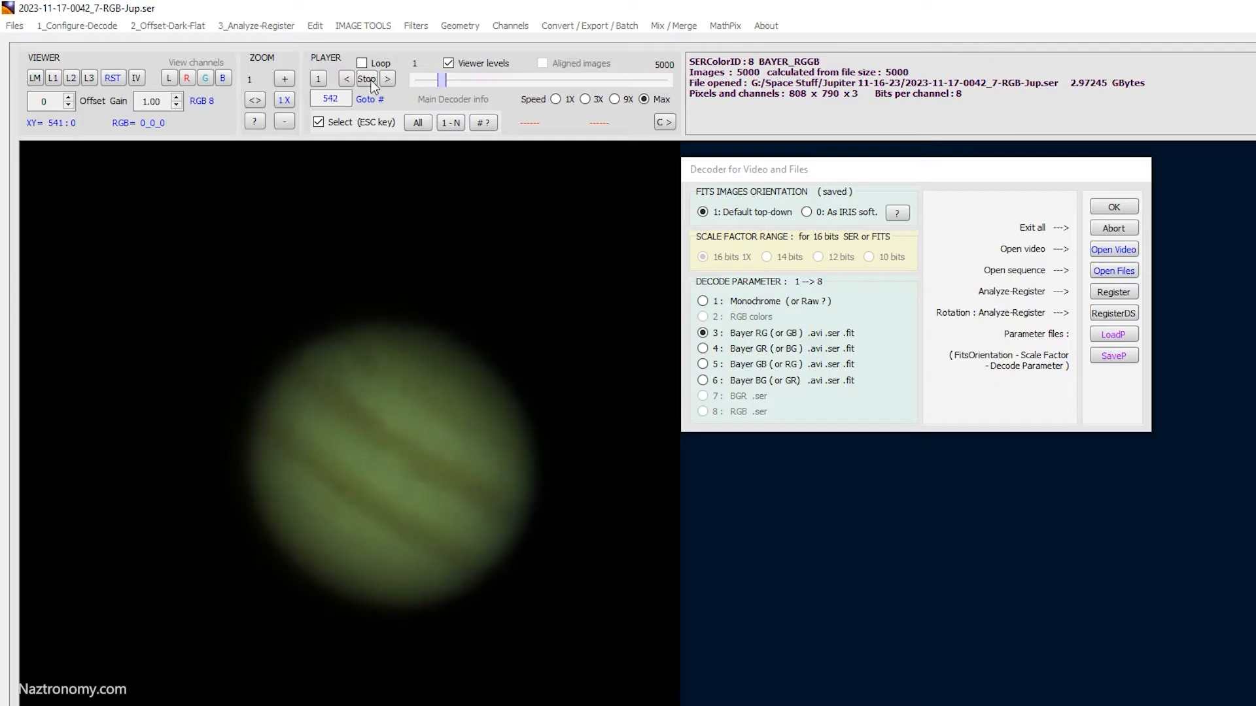
drag(444, 80, 359, 83)
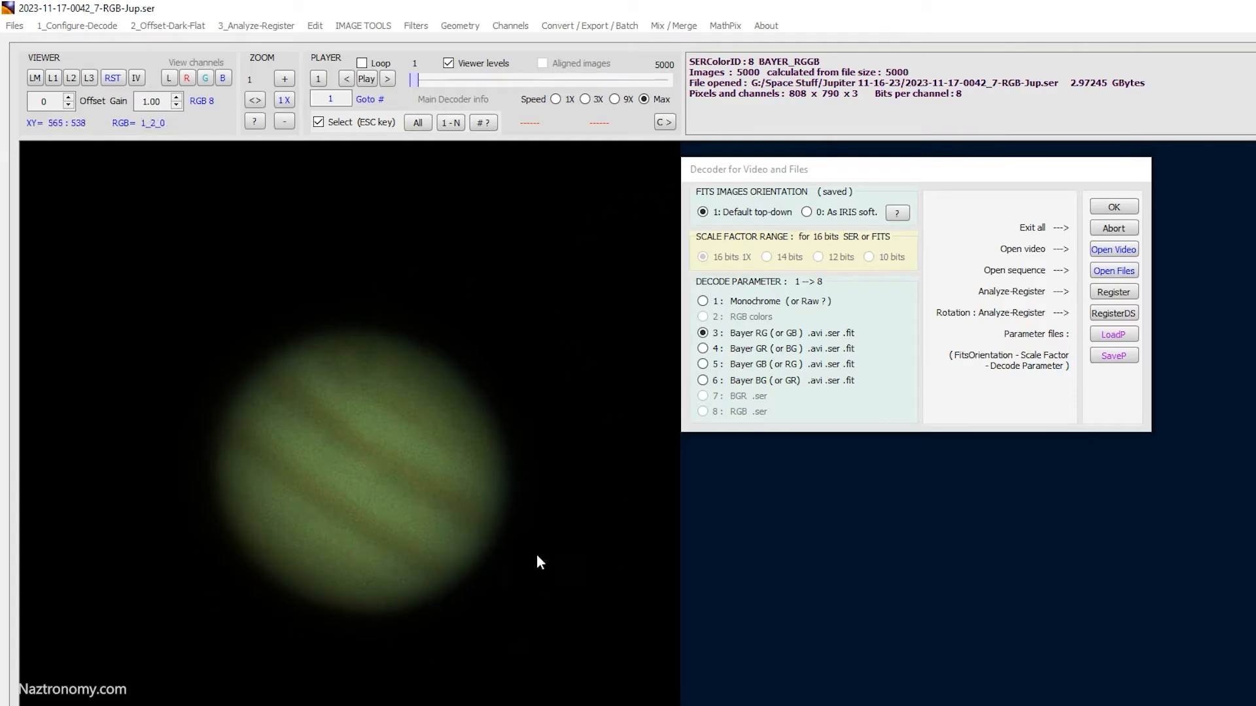
Start Analyze and Register without rotation, detect the planet disk and select the detected Jupiter as the target
click(788, 171)
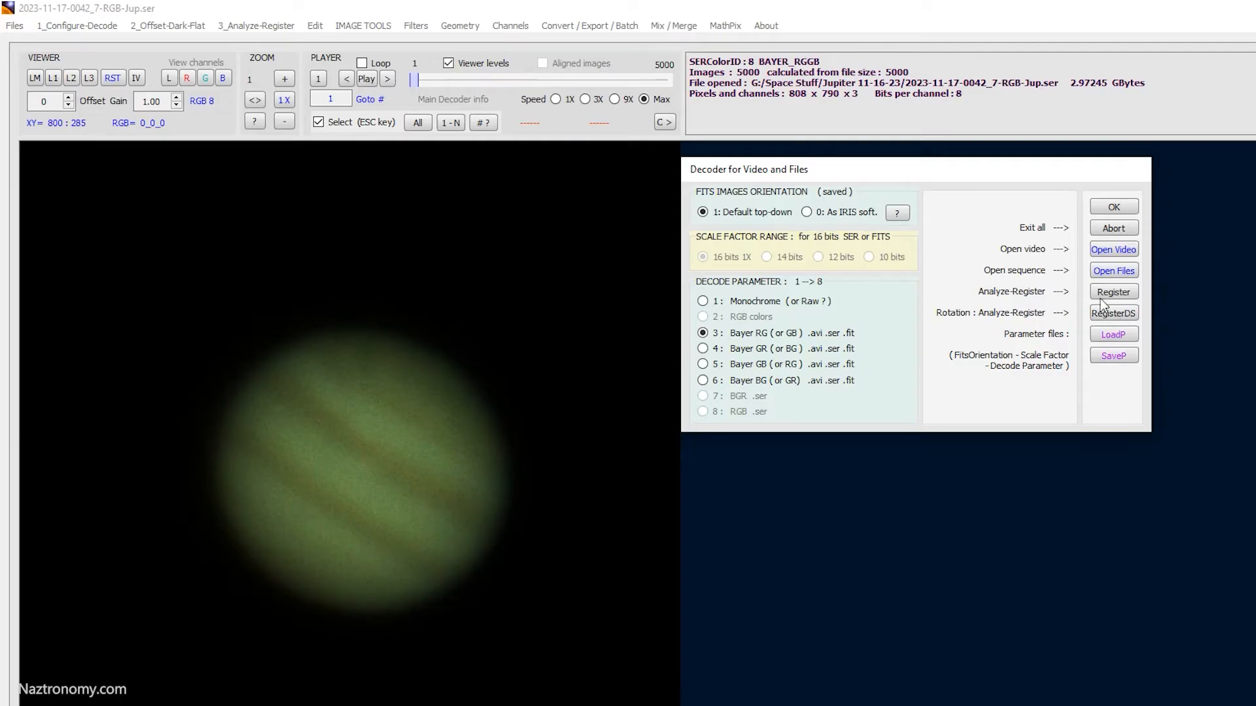
click(1112, 292)
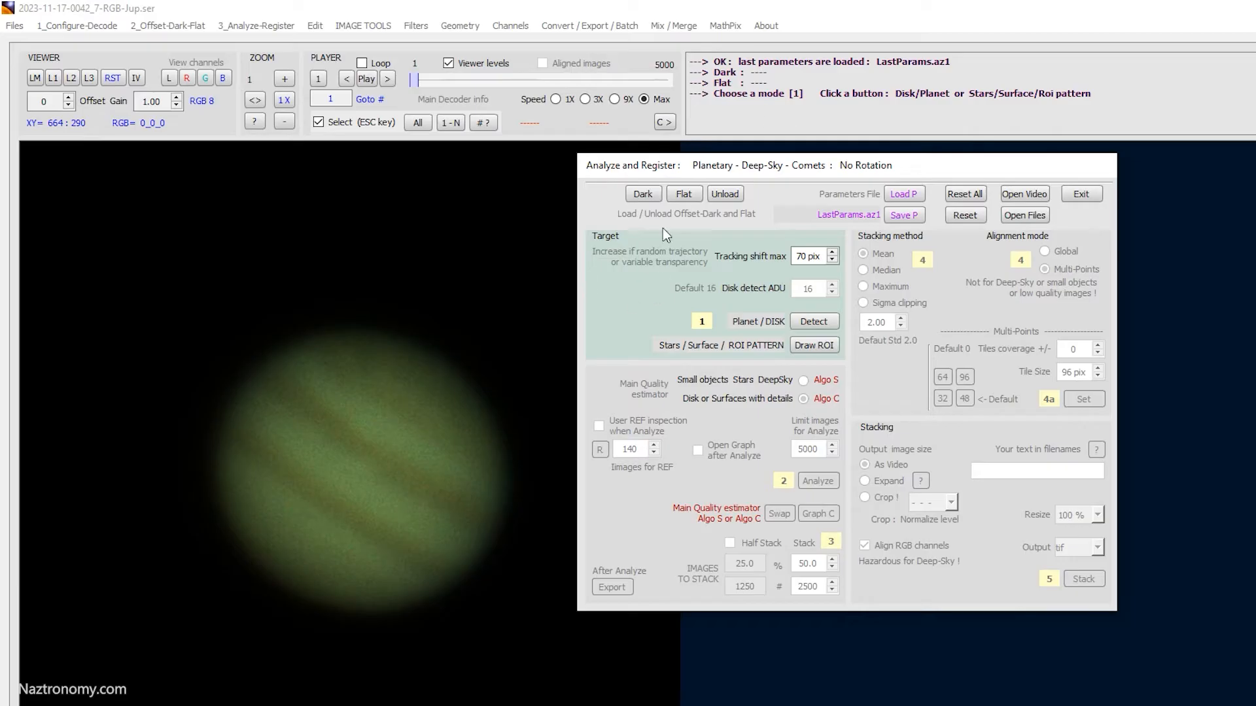
drag(716, 93, 1107, 100)
click(994, 109)
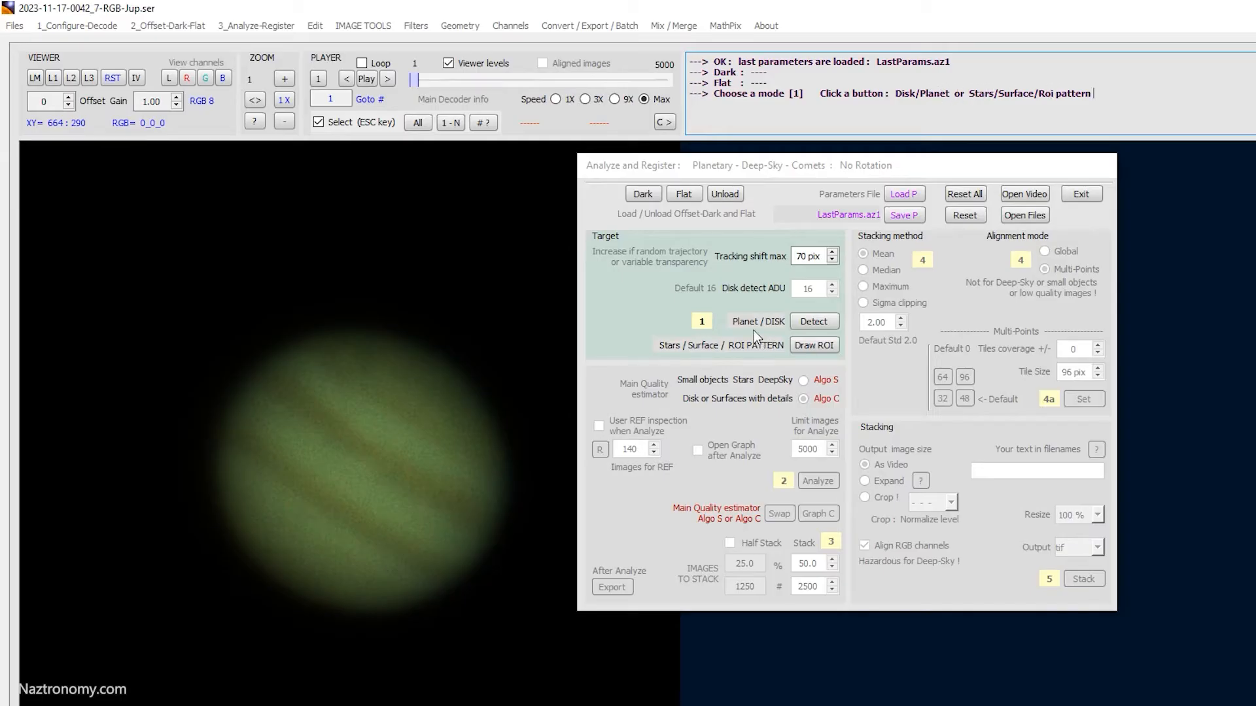
click(808, 327)
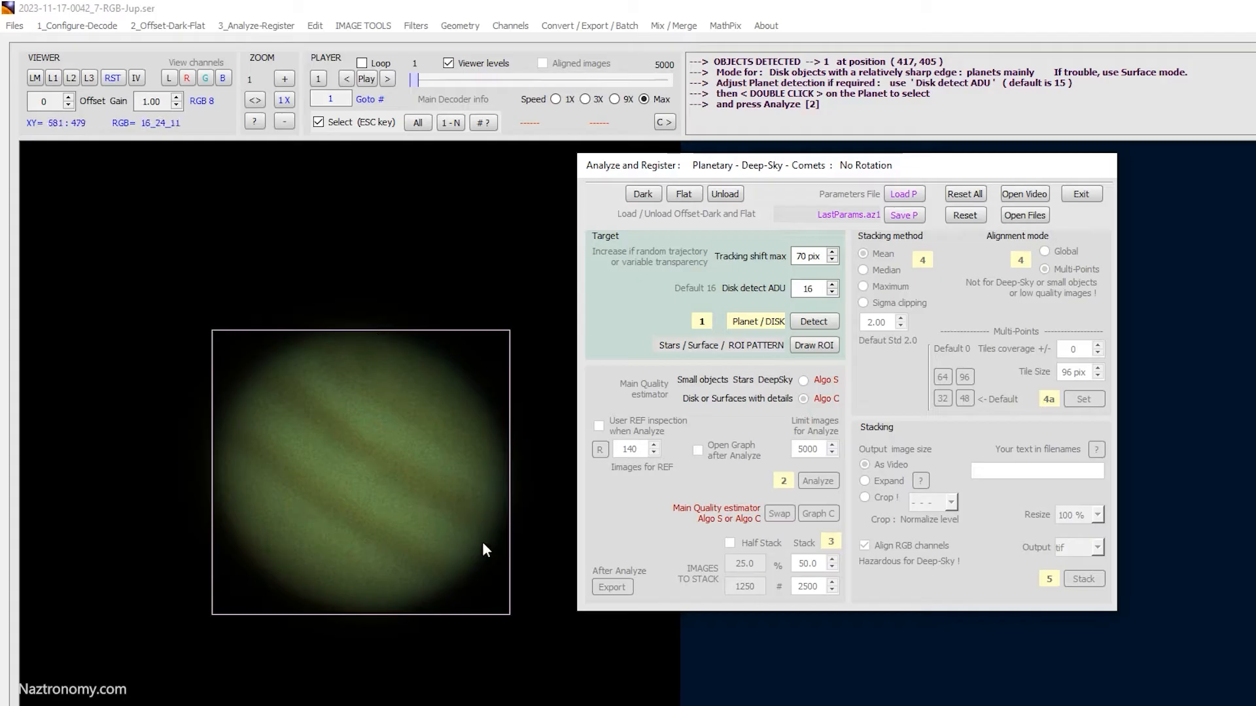
click(827, 93)
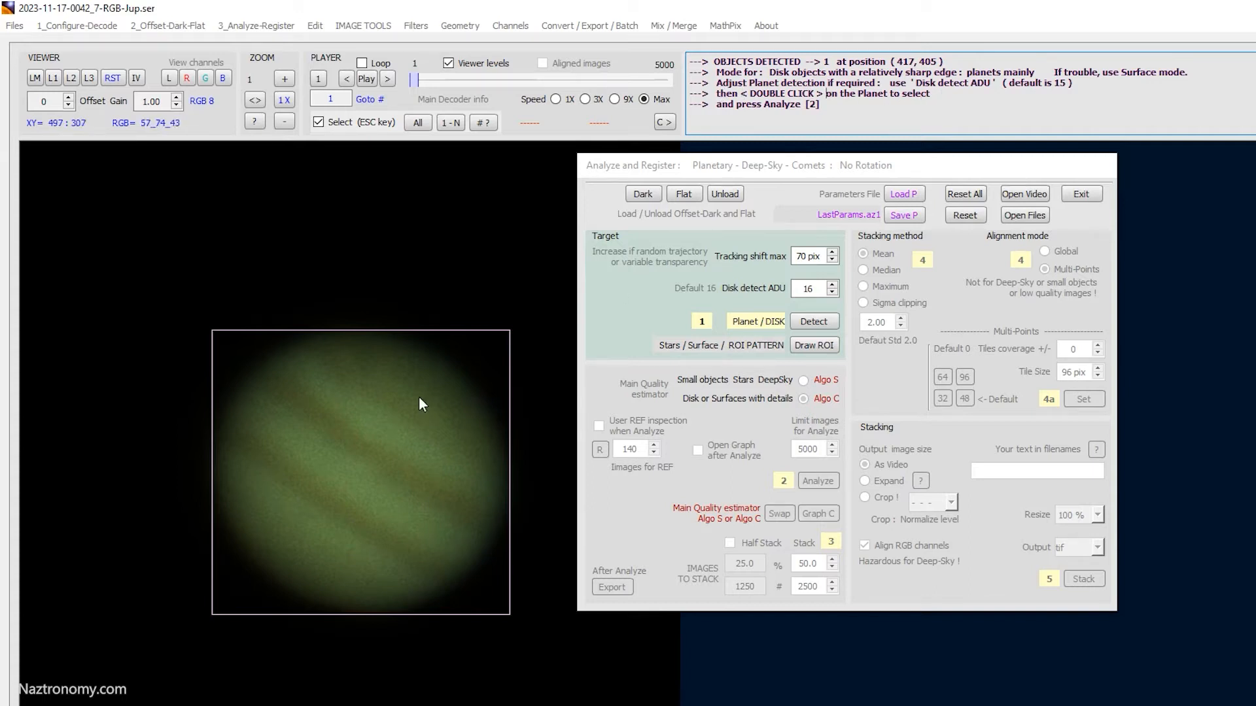
double_click(354, 450)
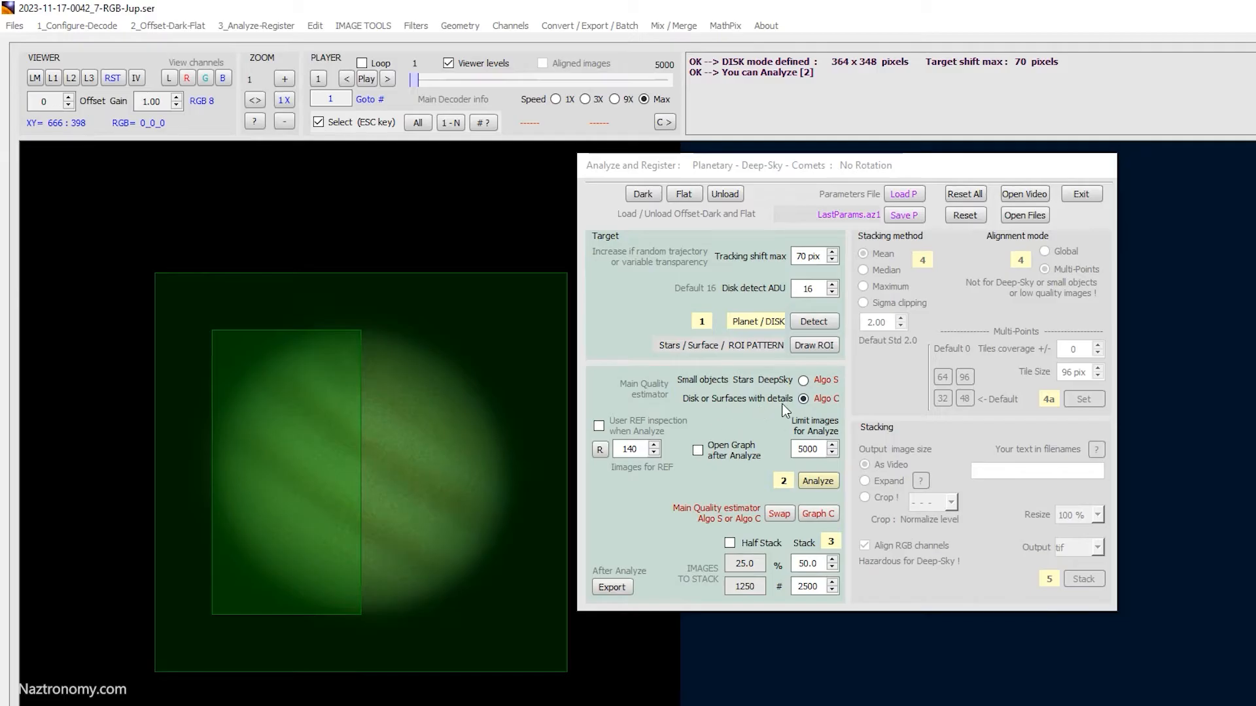
Run the quality analysis on the video with the analysis limit at 5000 images and the stack at 50%
double_click(815, 447)
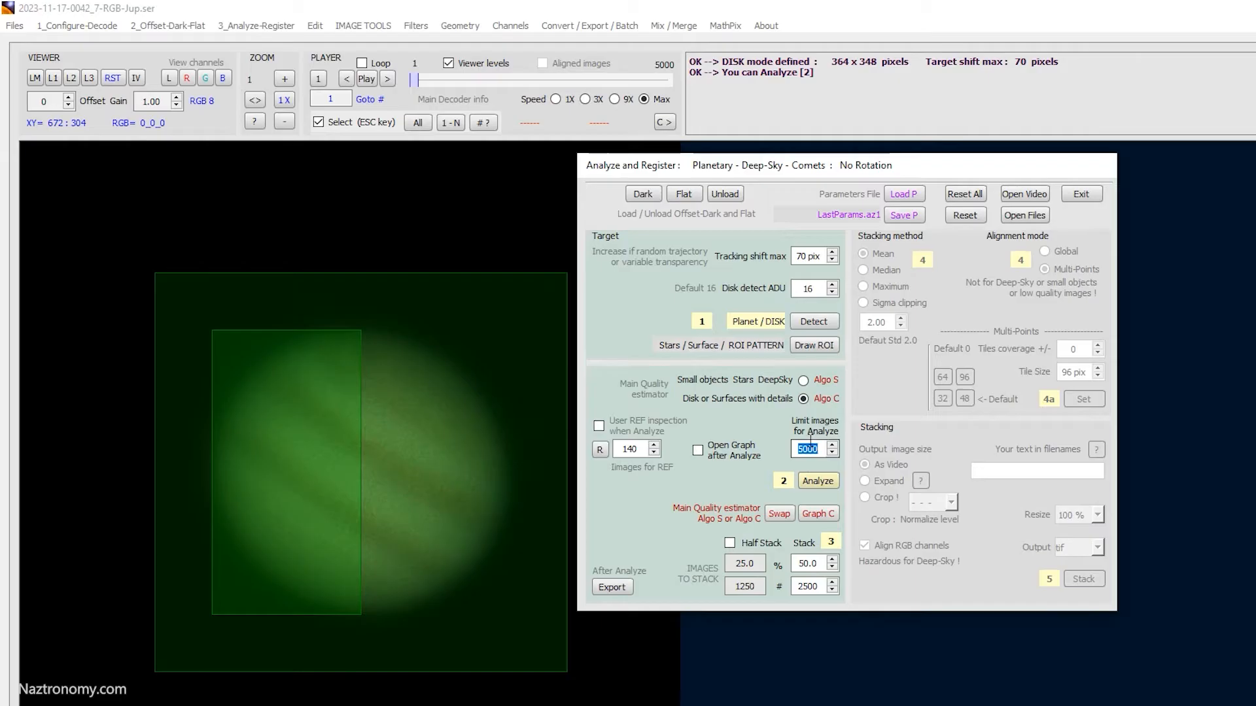
click(811, 563)
key(Tab)
key(Tab)
click(823, 481)
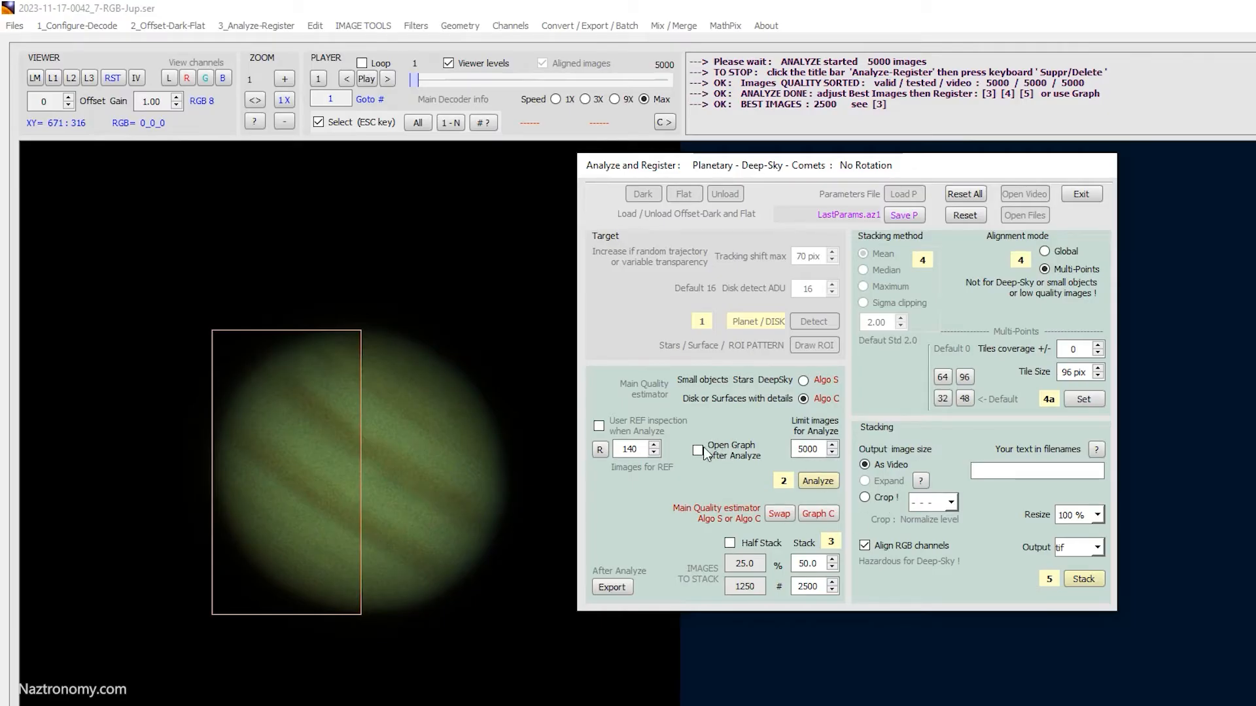
In the Algo C quality graph, try stricter cutoffs and accept one half of the frames, 2500, as best images
click(817, 514)
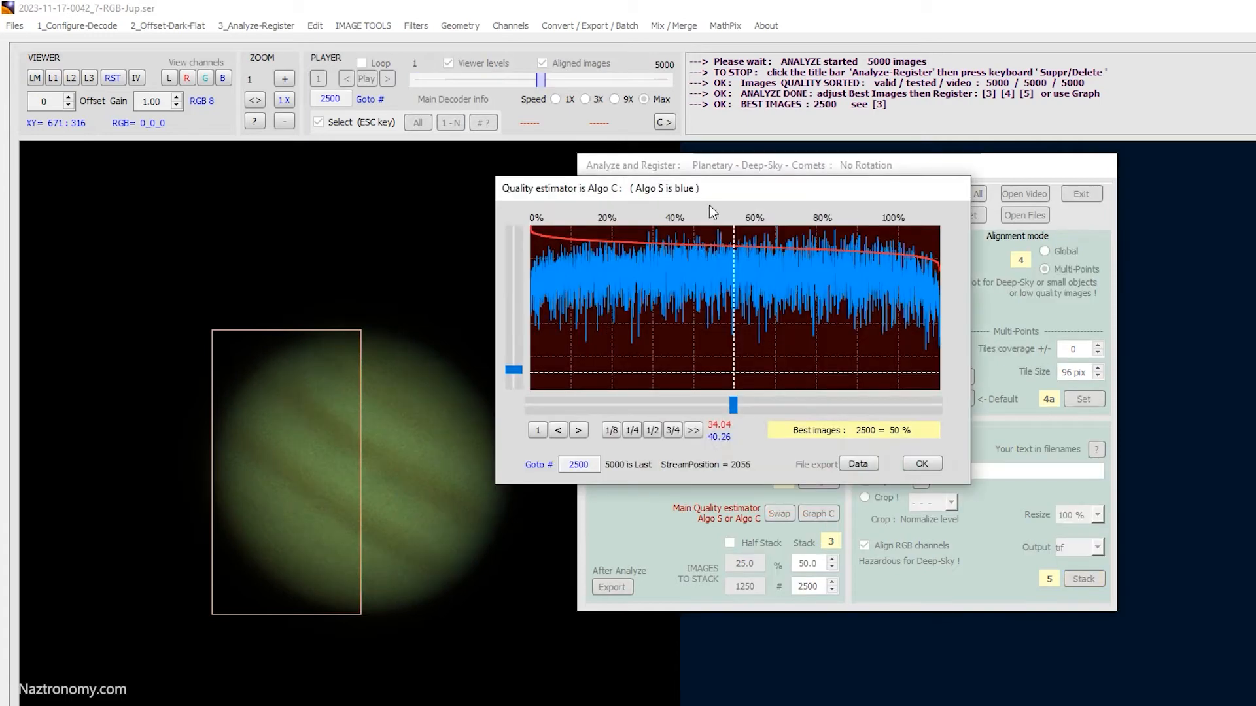
drag(720, 187, 744, 261)
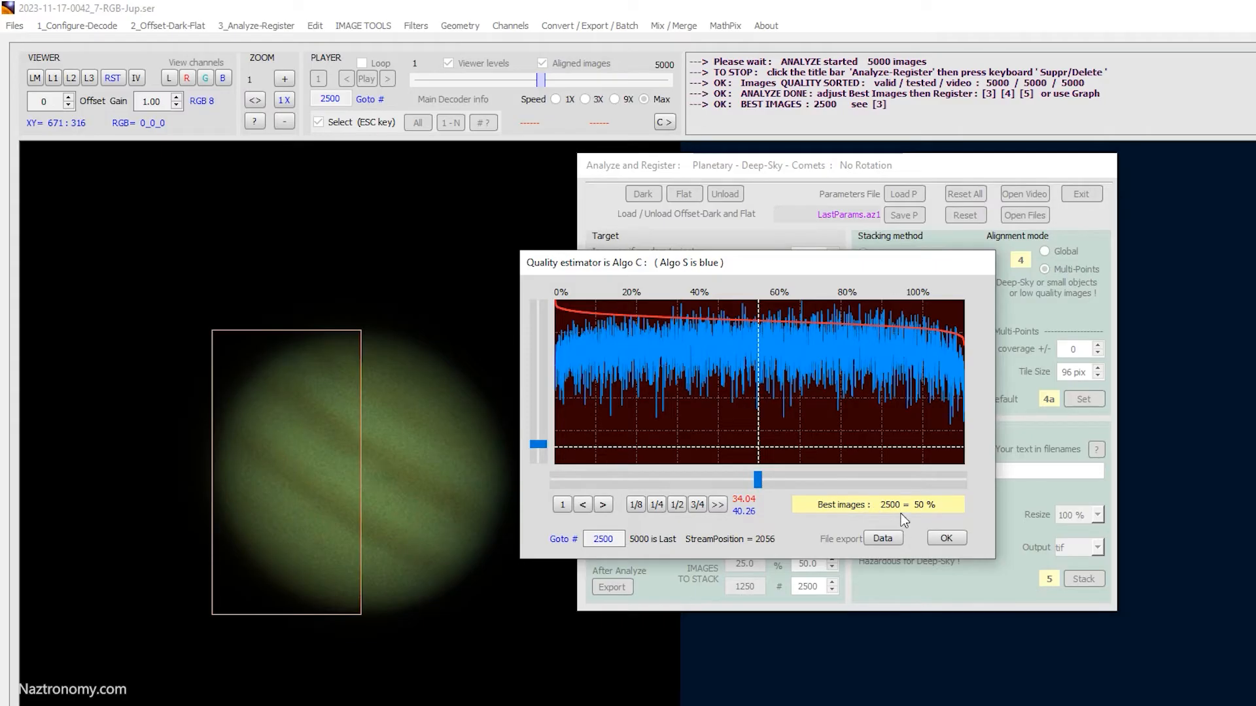
drag(761, 481, 666, 474)
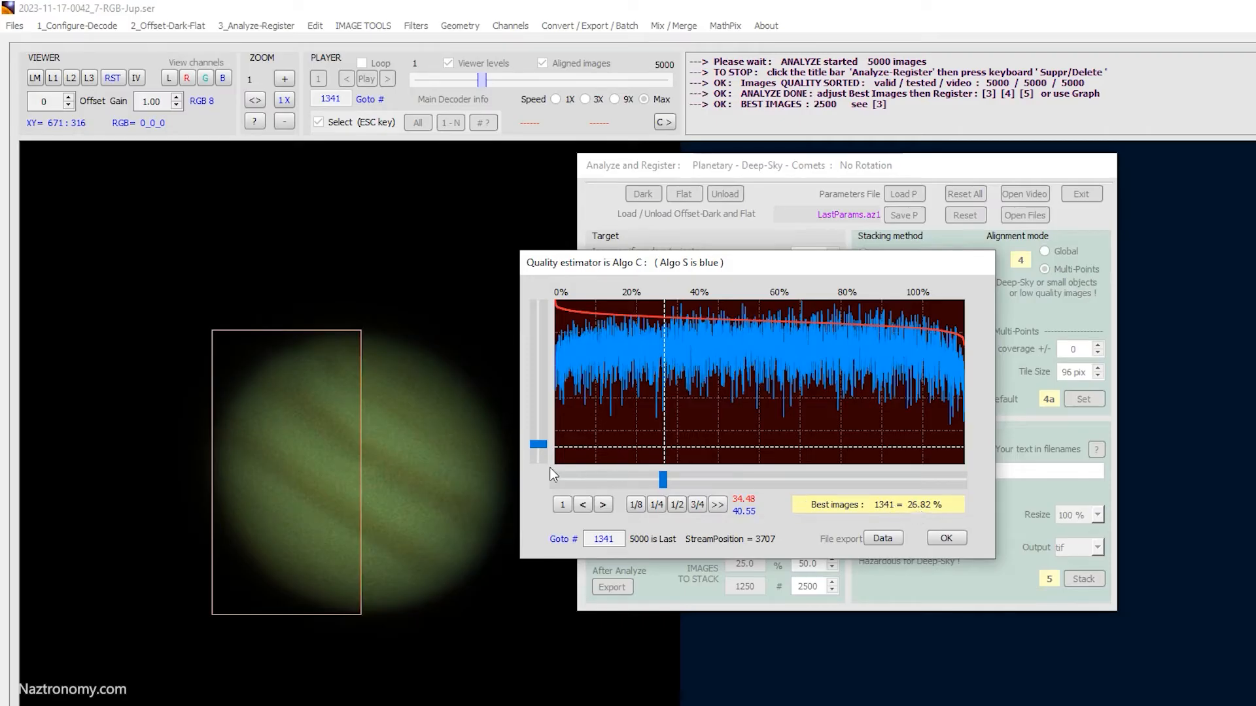
drag(540, 444, 538, 341)
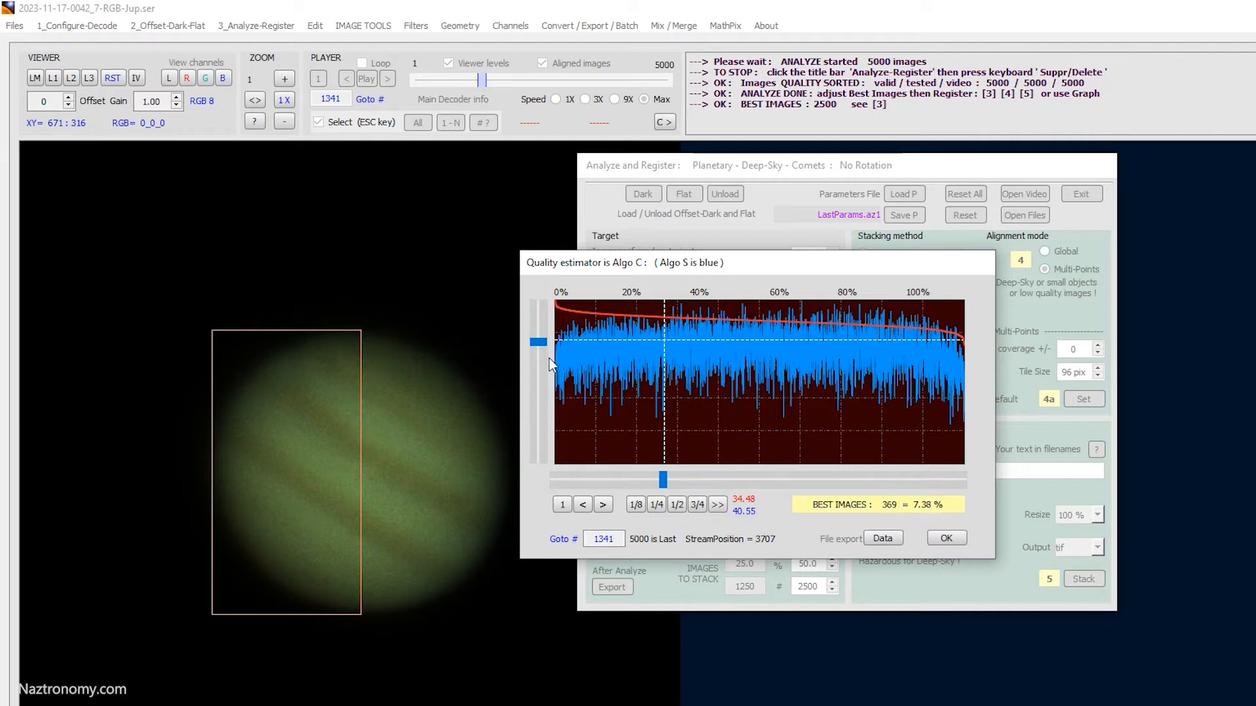
drag(538, 344, 540, 426)
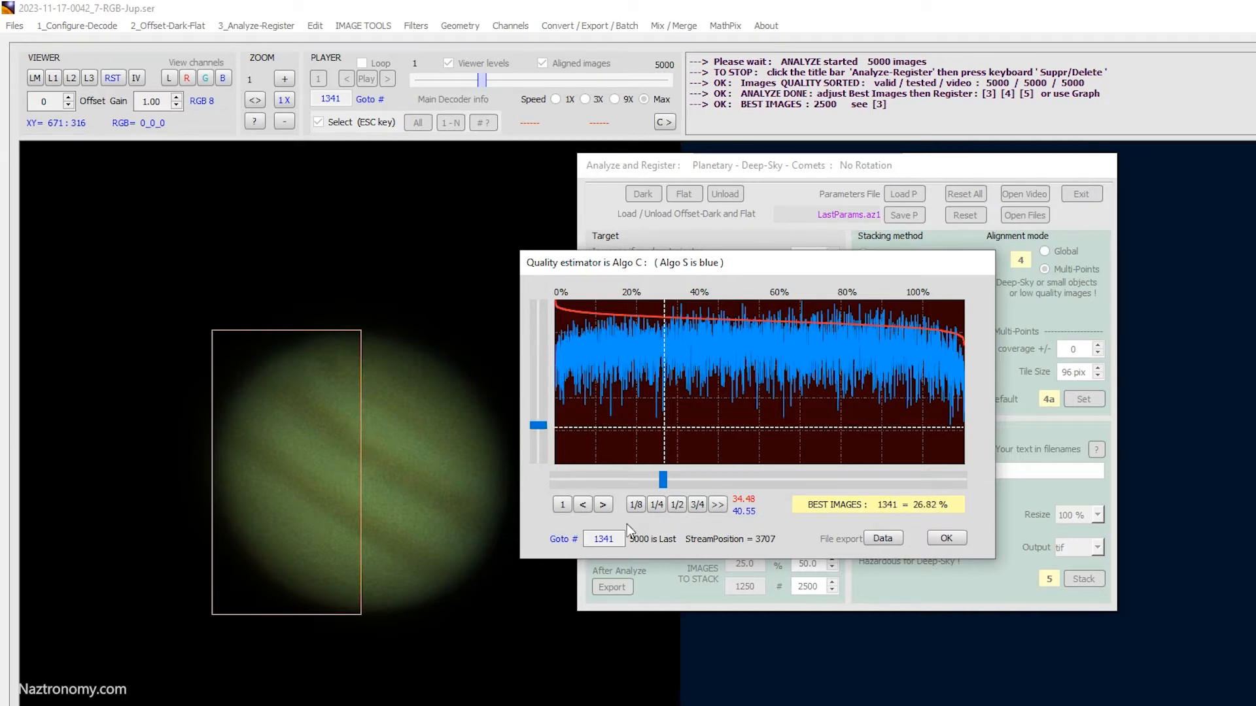
click(678, 504)
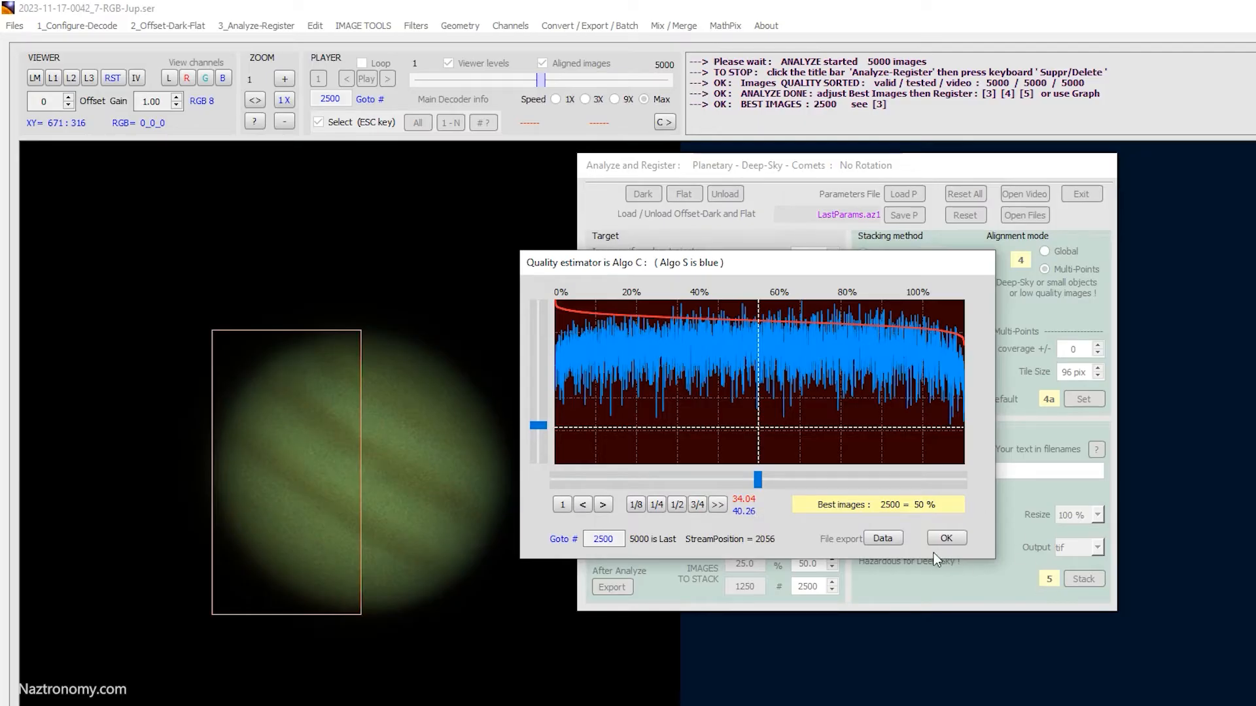
click(946, 538)
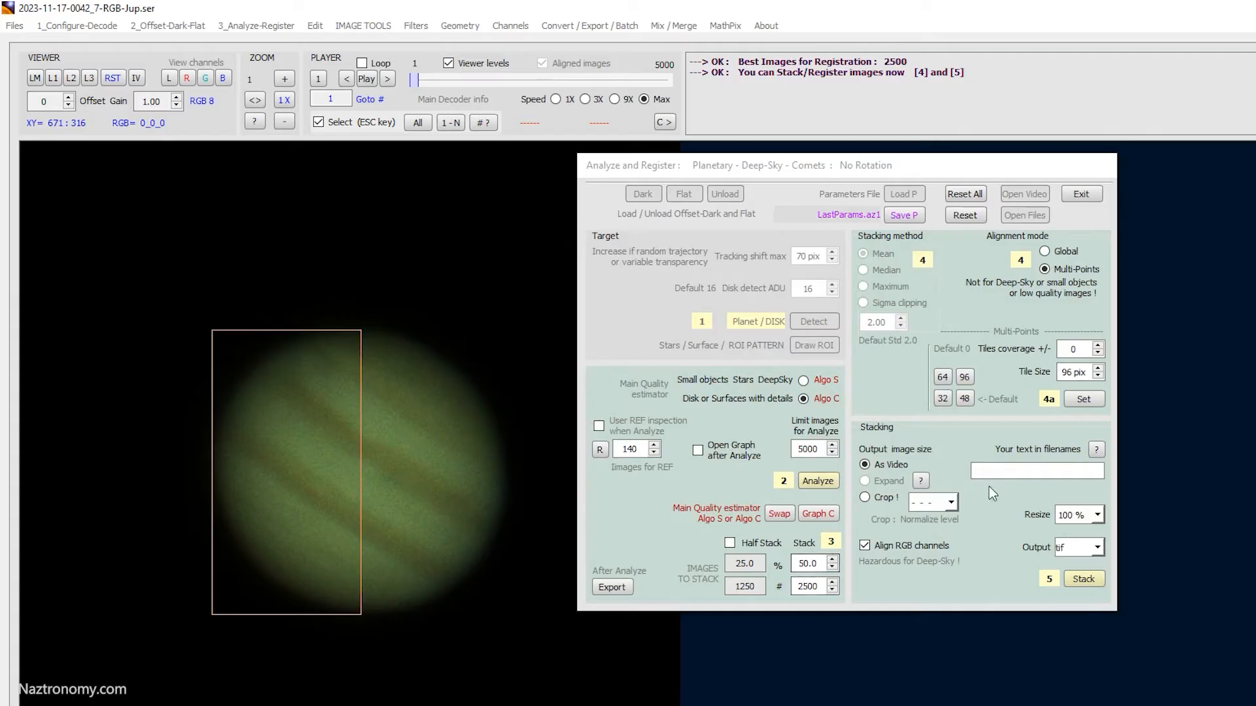
Check the stacking methods offered with Global alignment and return the alignment mode to Multi-Points
drag(989, 162, 936, 172)
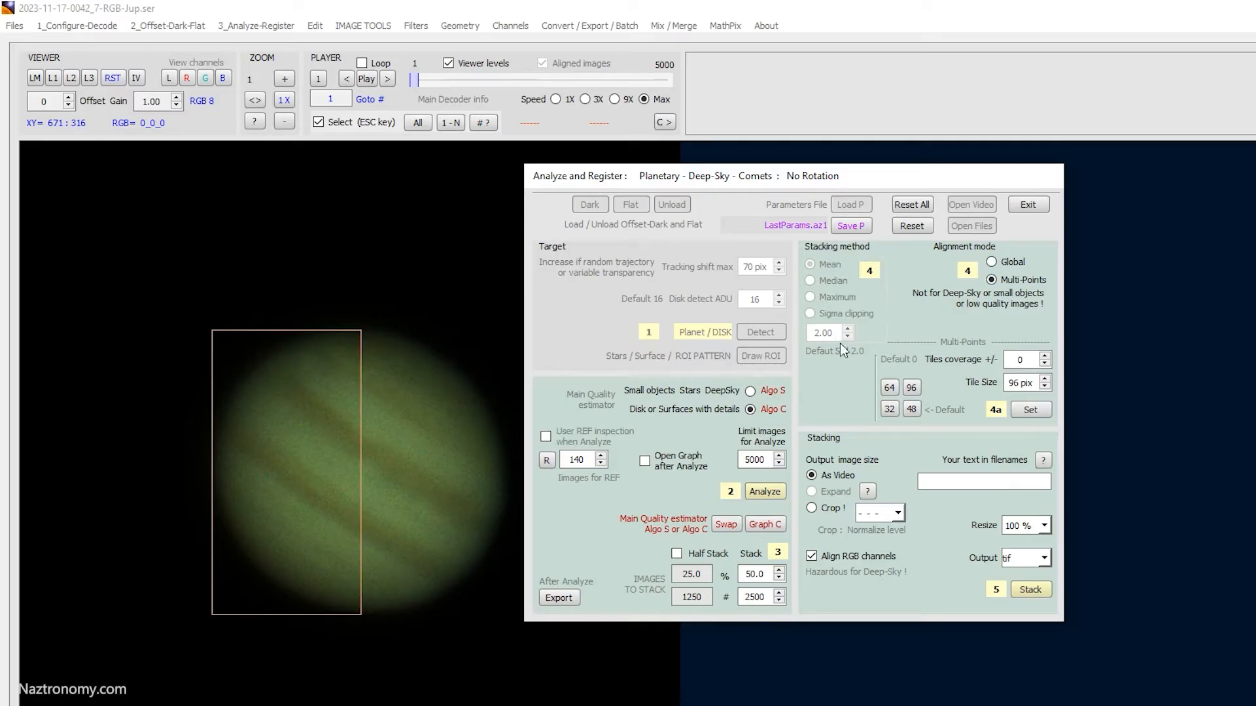
click(1012, 265)
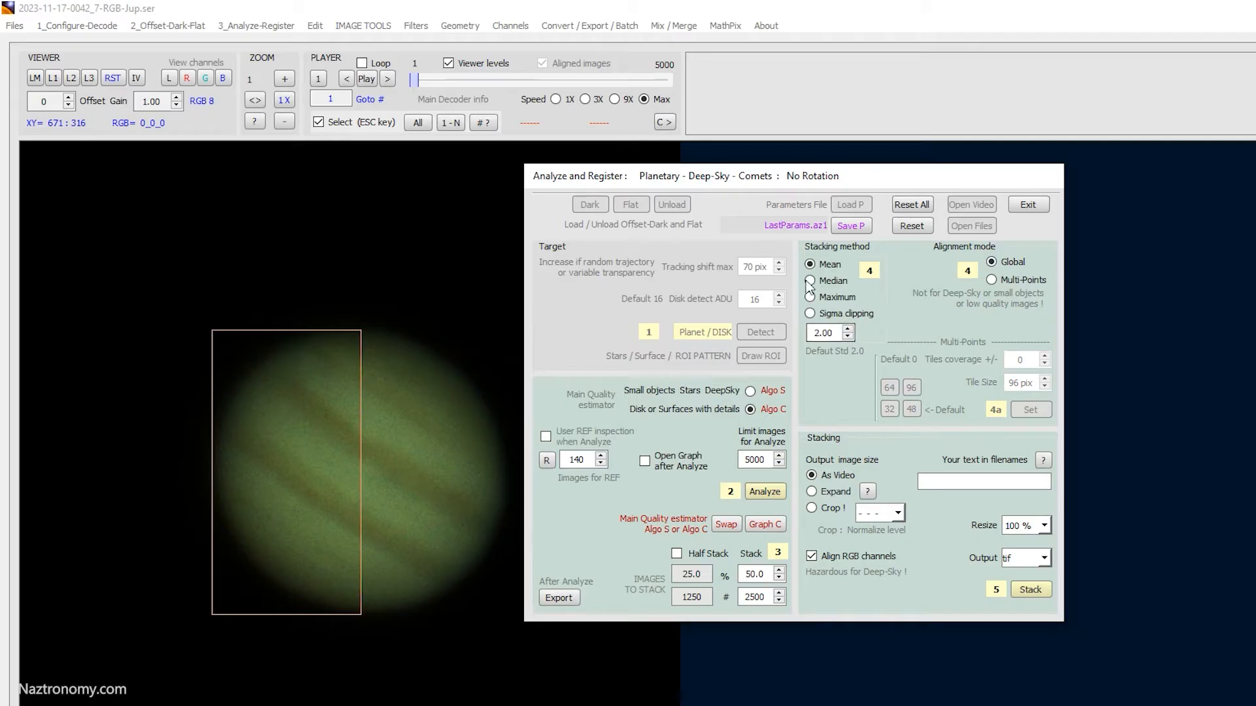
click(1016, 280)
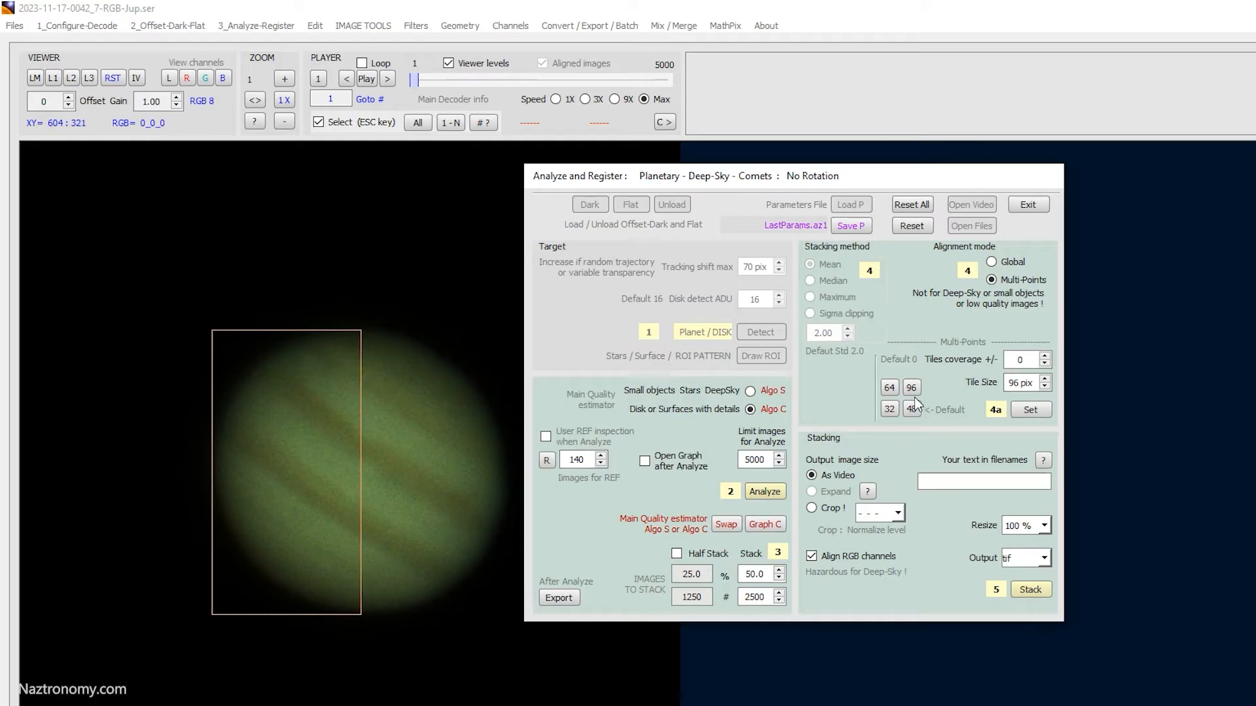
Generate the multi-point alignment tiles over Jupiter, compare the preset tile sizes from 32 to 96 pixels and settle on 64 pixels
click(1041, 414)
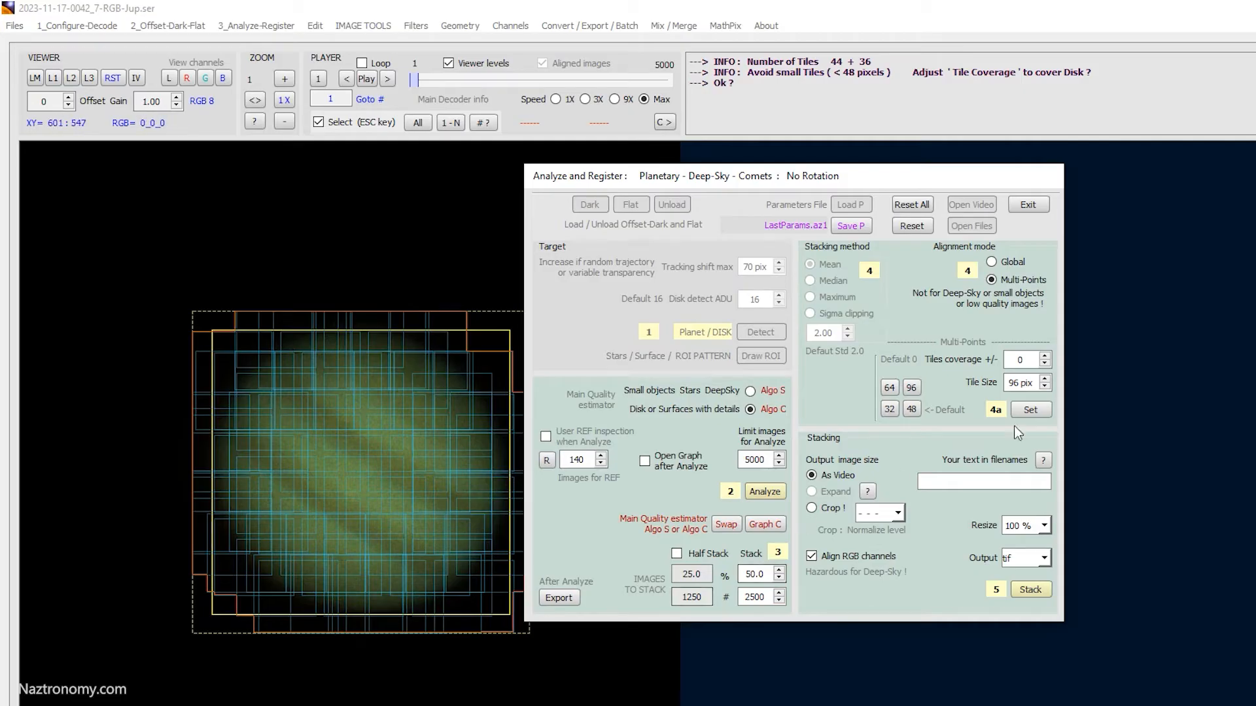
click(890, 389)
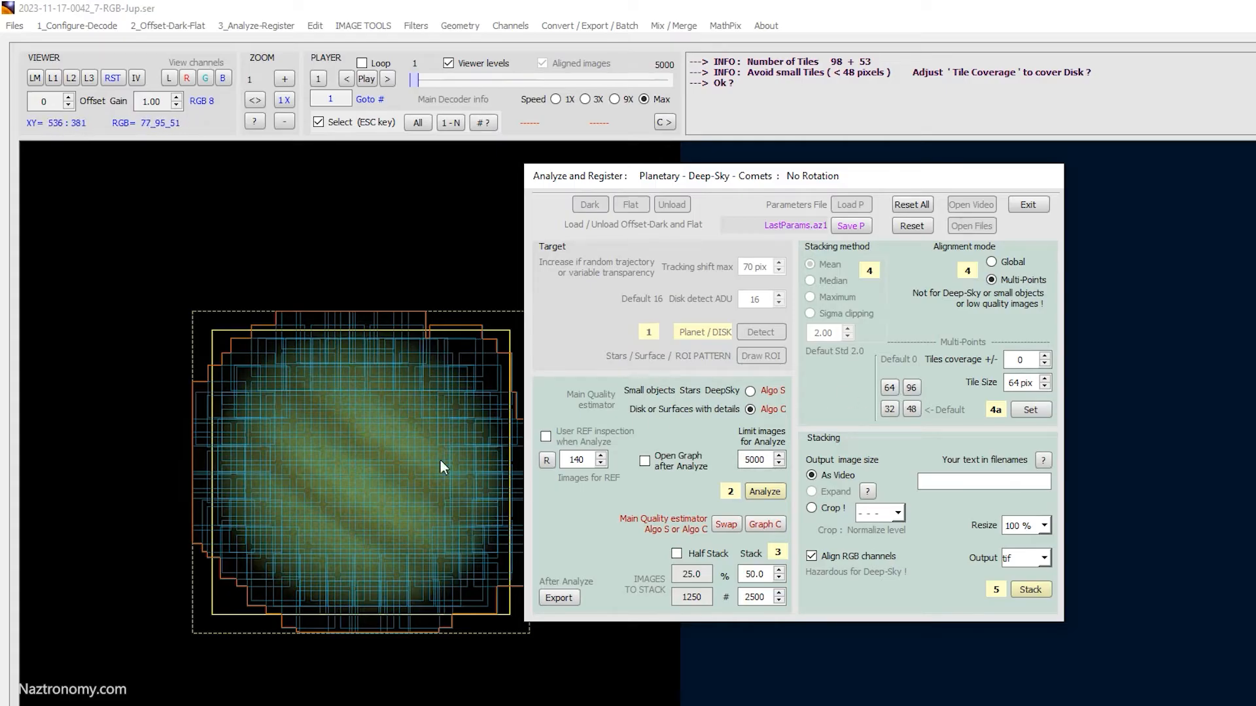
click(909, 409)
click(892, 409)
click(912, 391)
click(889, 390)
click(912, 391)
click(895, 390)
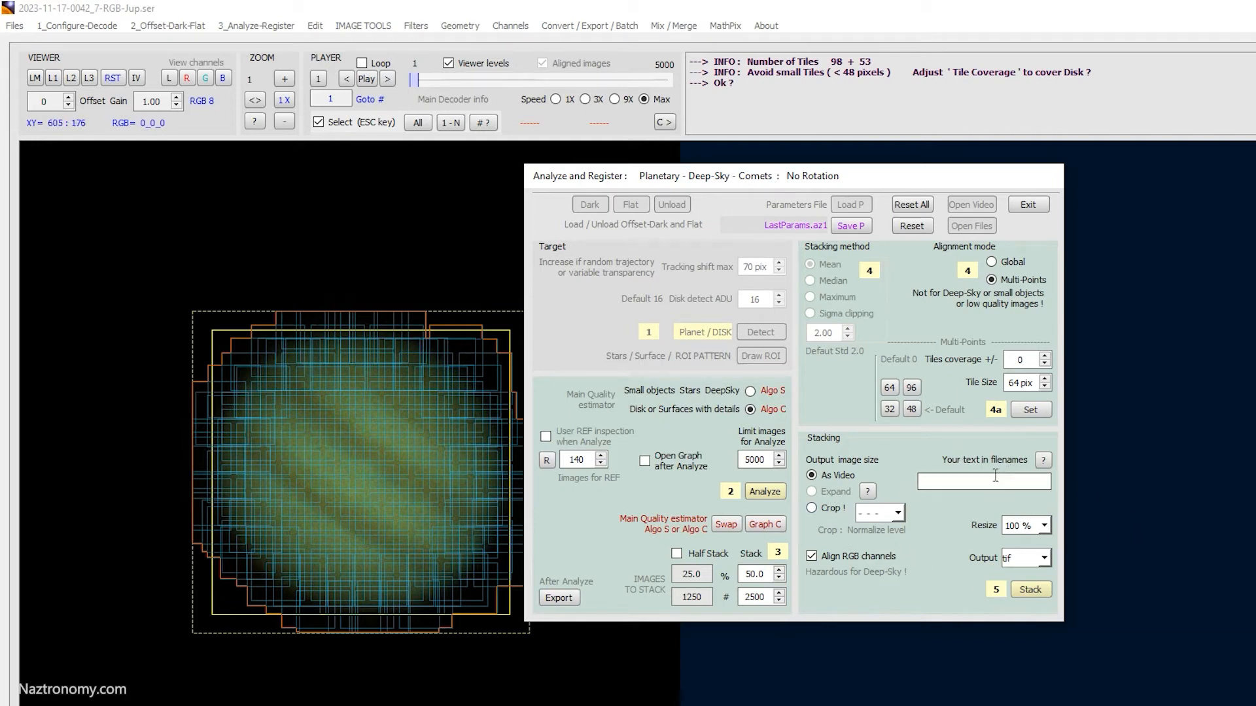
Show the help for custom text in filenames and examine where that text goes in the example output name
click(967, 484)
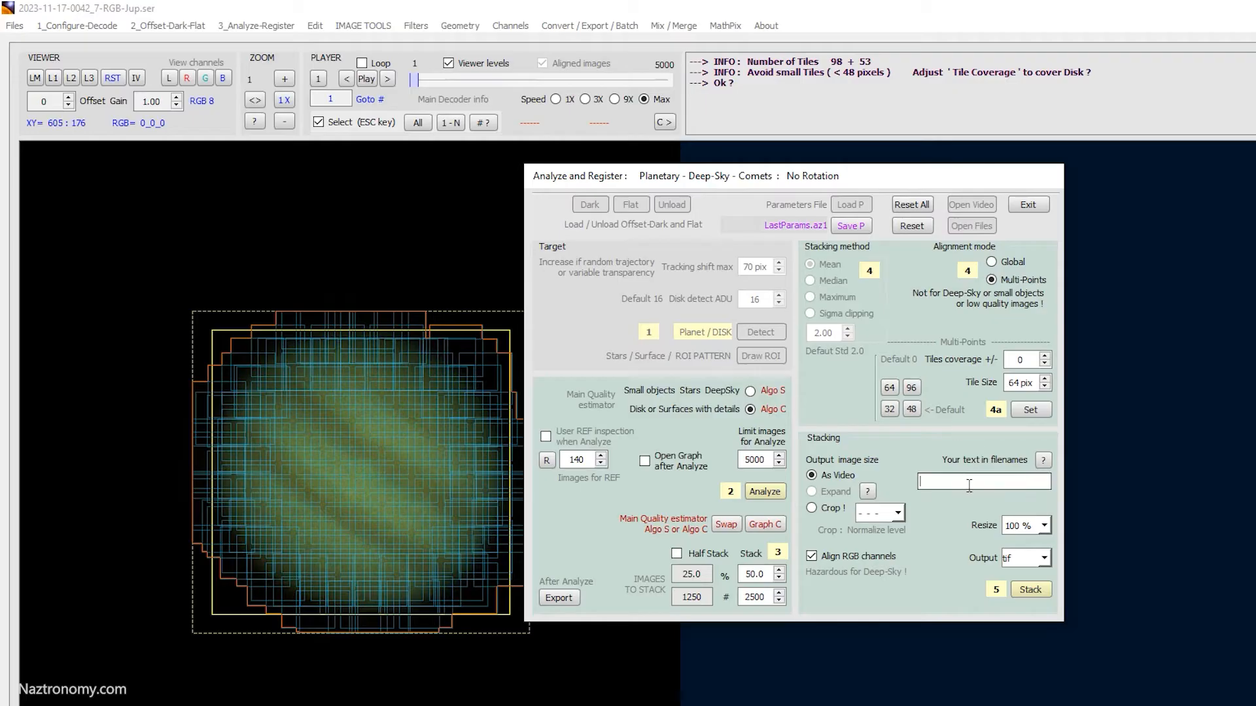
click(1045, 461)
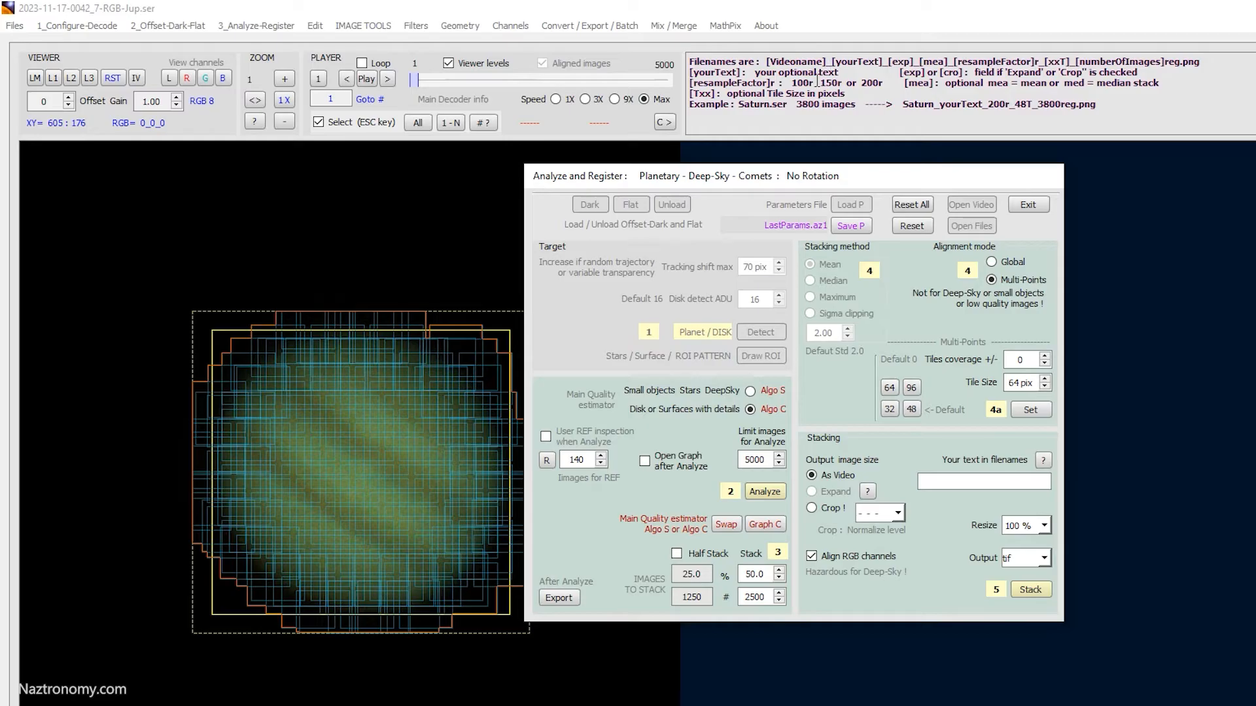
drag(903, 105, 983, 103)
double_click(962, 109)
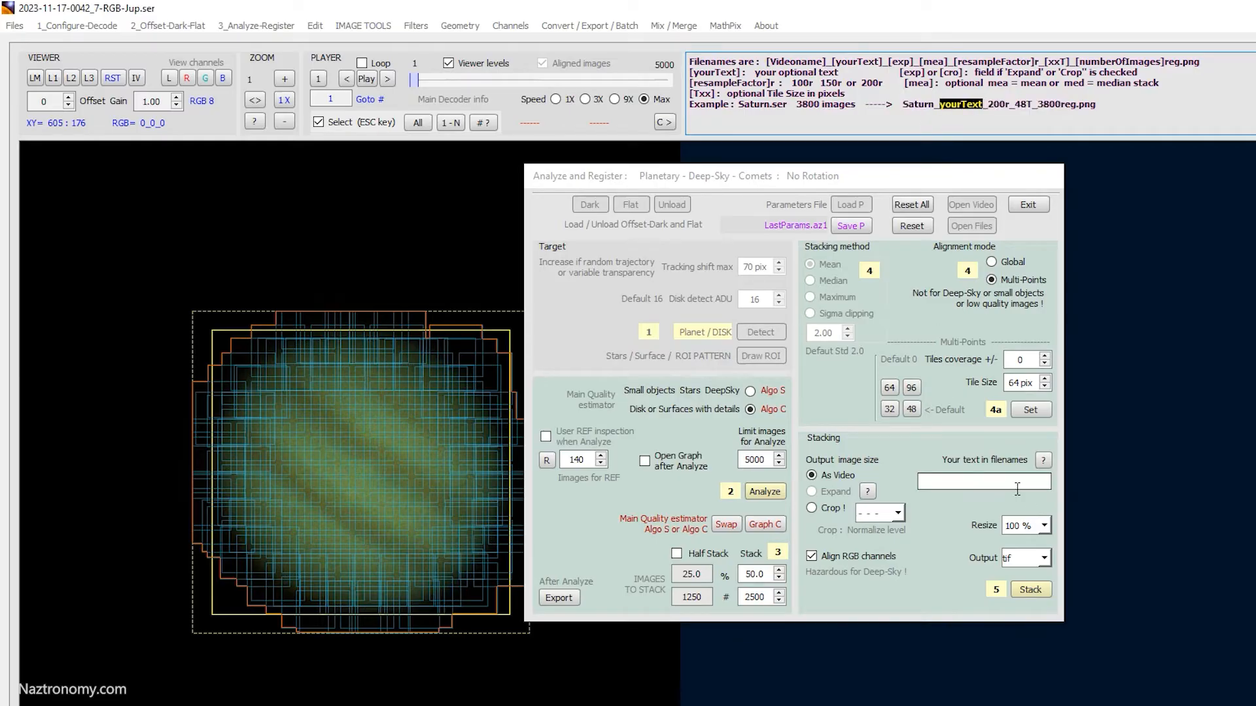
Leave the filename text empty, check the output formats, keep tif and stack the 2500 selected frames with the 64-pixel multi-point tiles
click(958, 480)
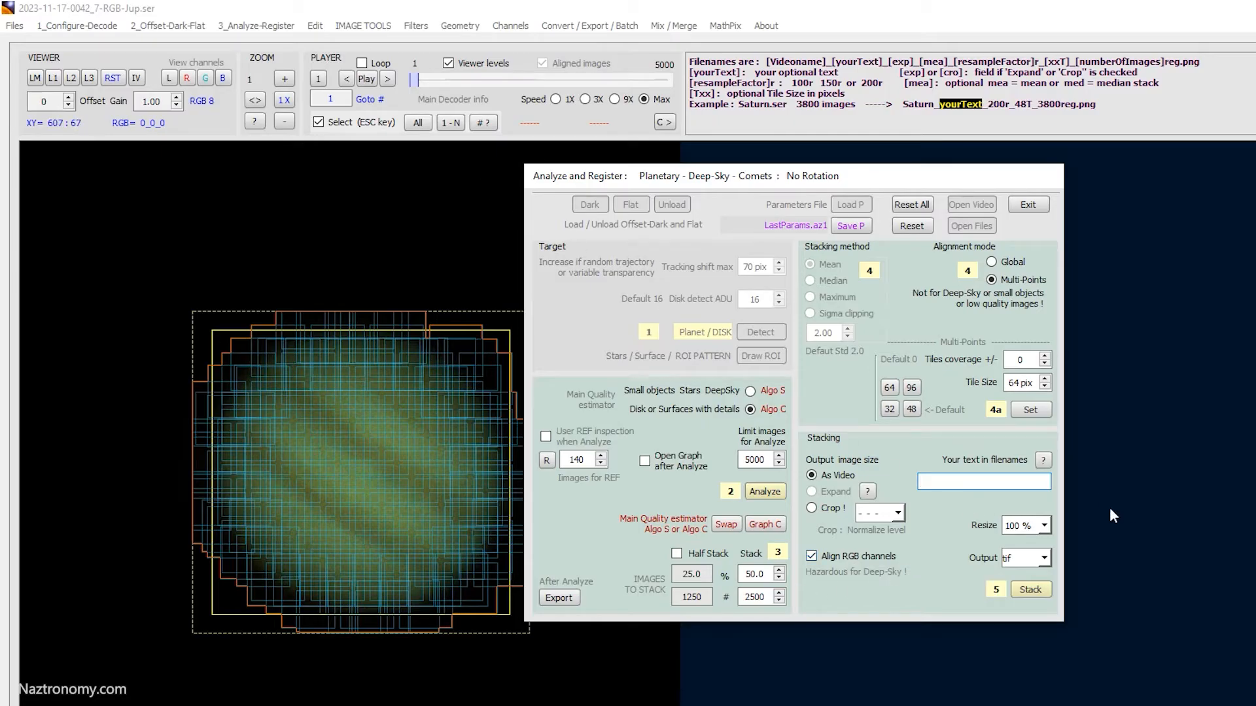
click(1044, 565)
click(1045, 558)
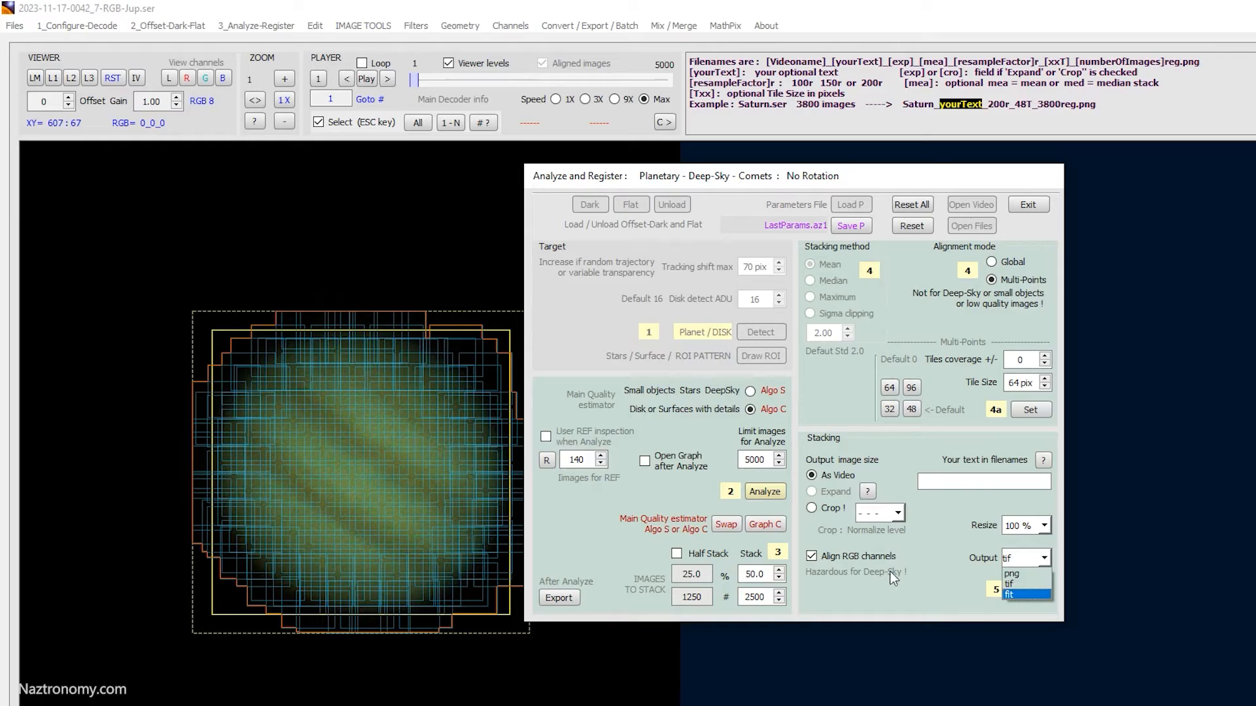
click(987, 606)
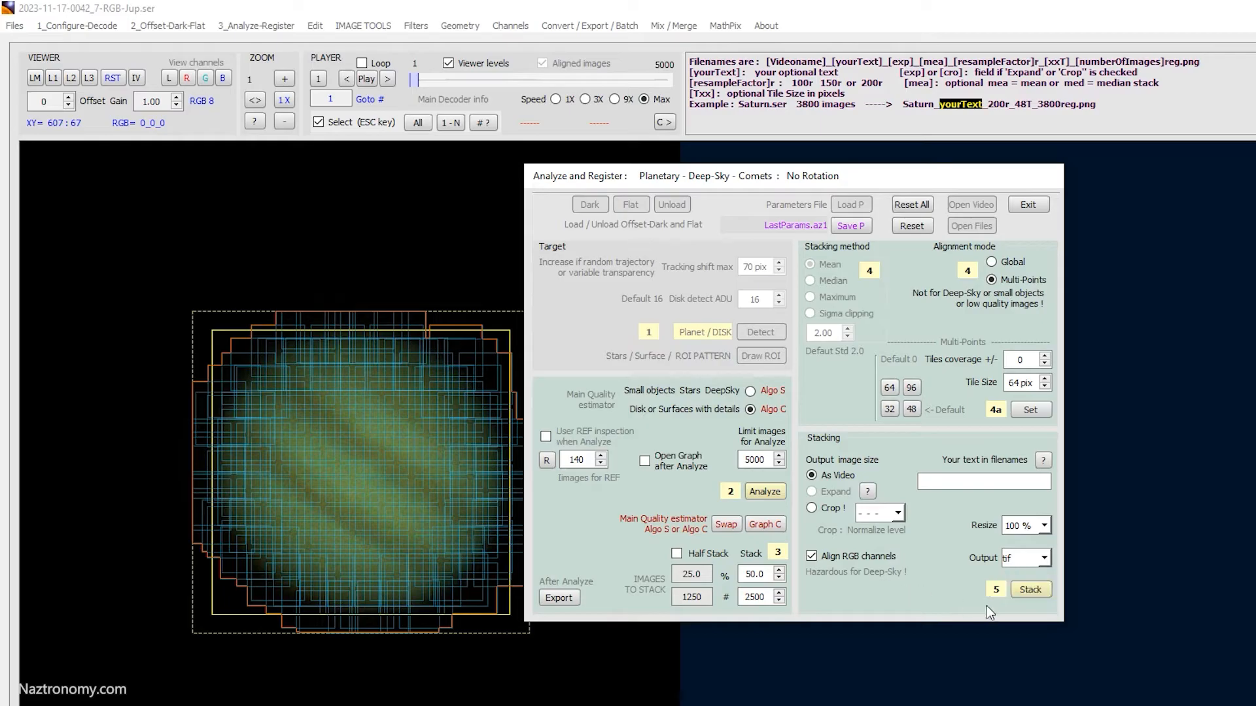
click(1029, 590)
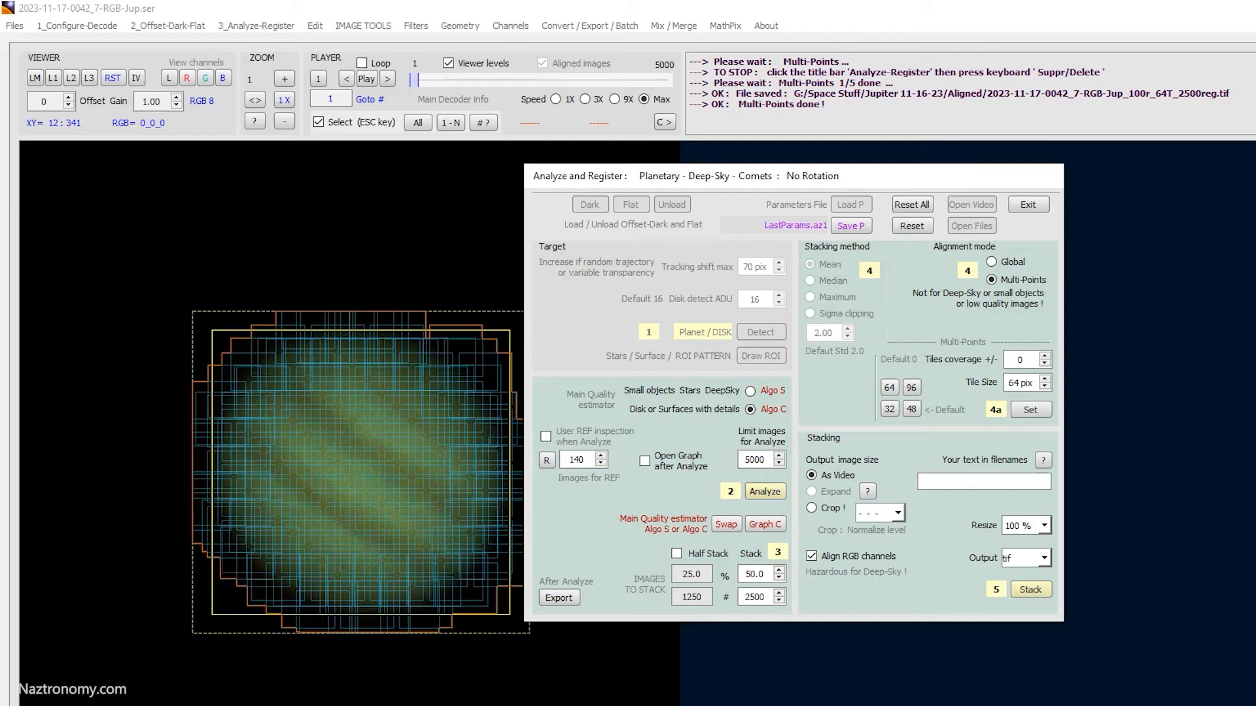
Move the stacked result's preview window clear, close the Analyze and Register tool and enlarge the preview window
drag(0, 327, 659, 159)
drag(863, 396, 1252, 677)
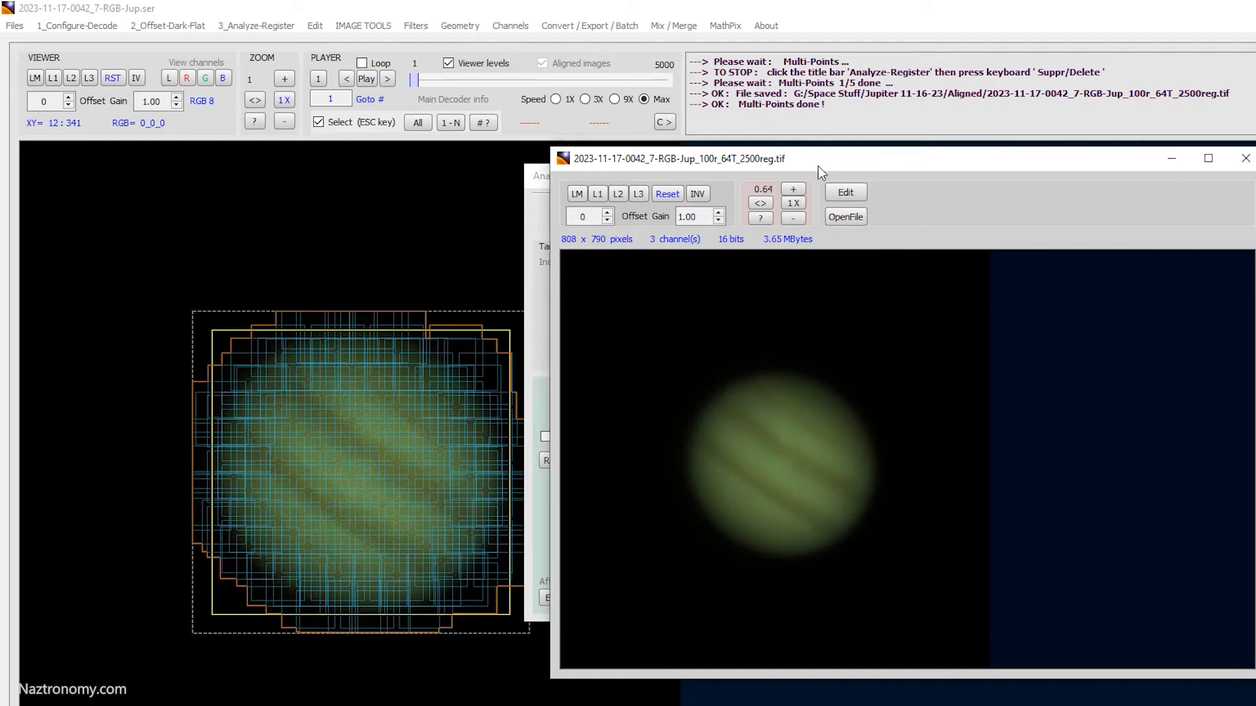
drag(823, 163, 627, 291)
click(853, 175)
click(1023, 206)
drag(759, 296, 721, 112)
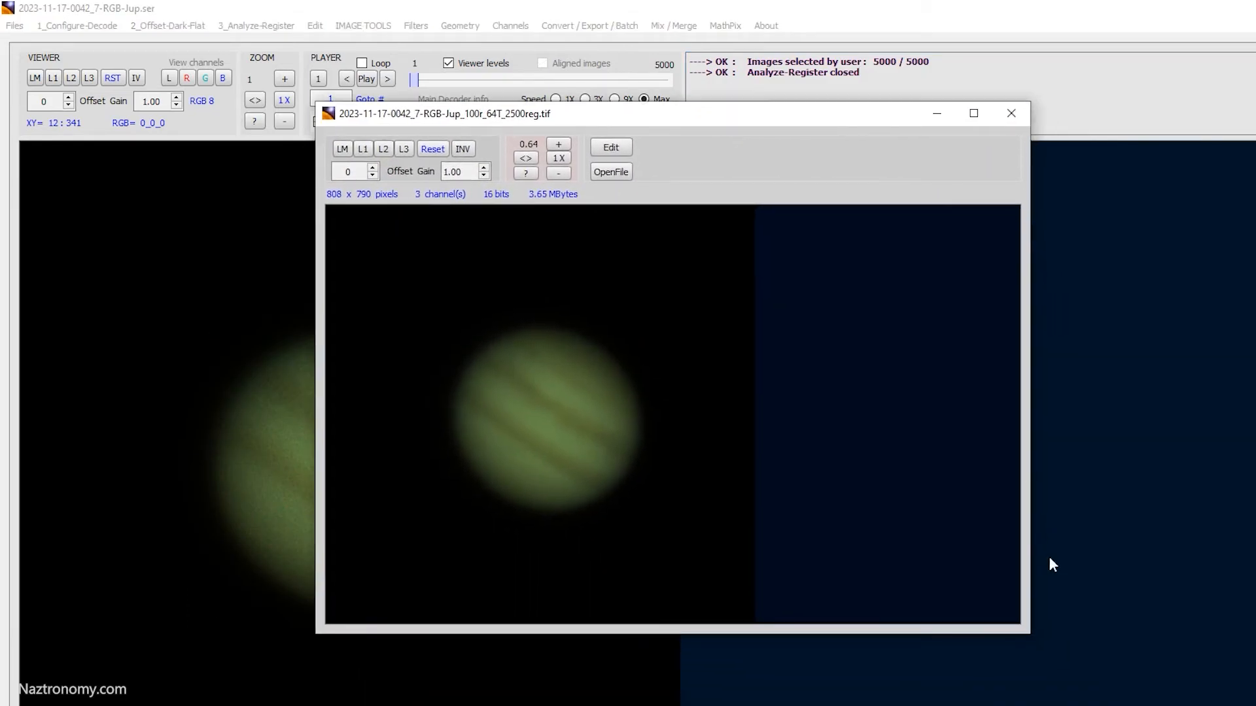
drag(1031, 636, 1141, 703)
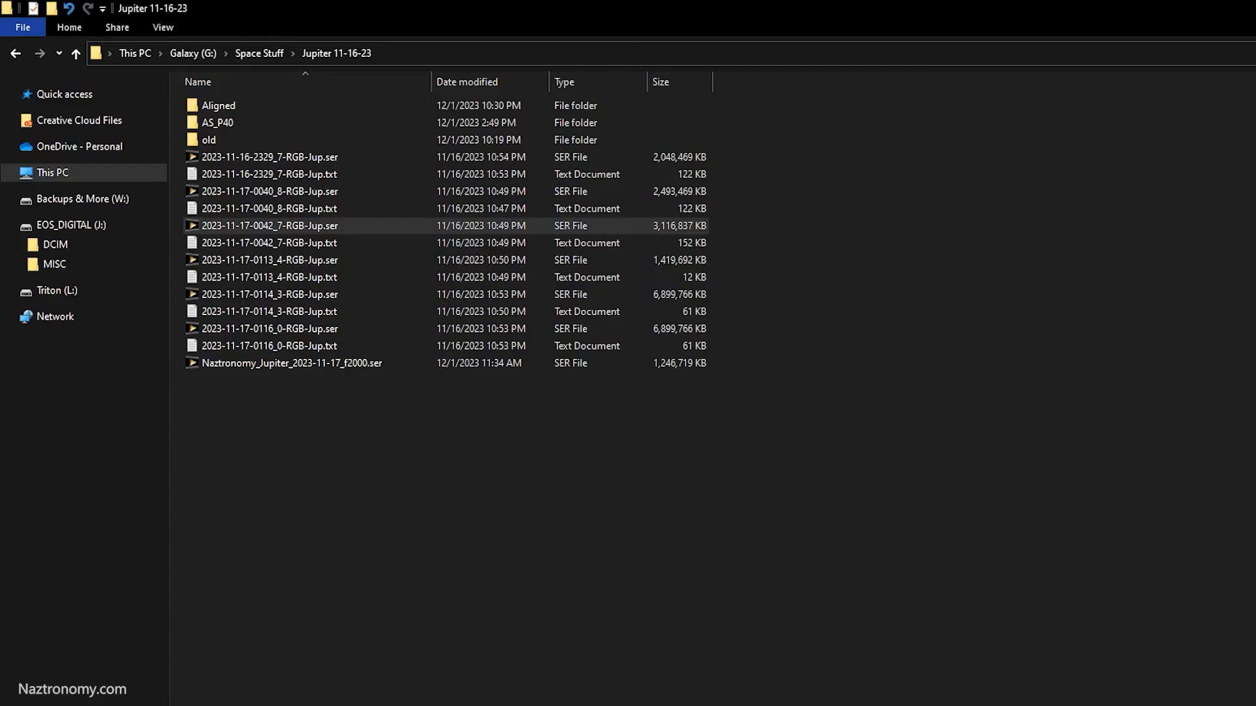
Switch to File Explorer, view the stacked tif from the Aligned folder in Windows Photo Viewer and close it
click(228, 106)
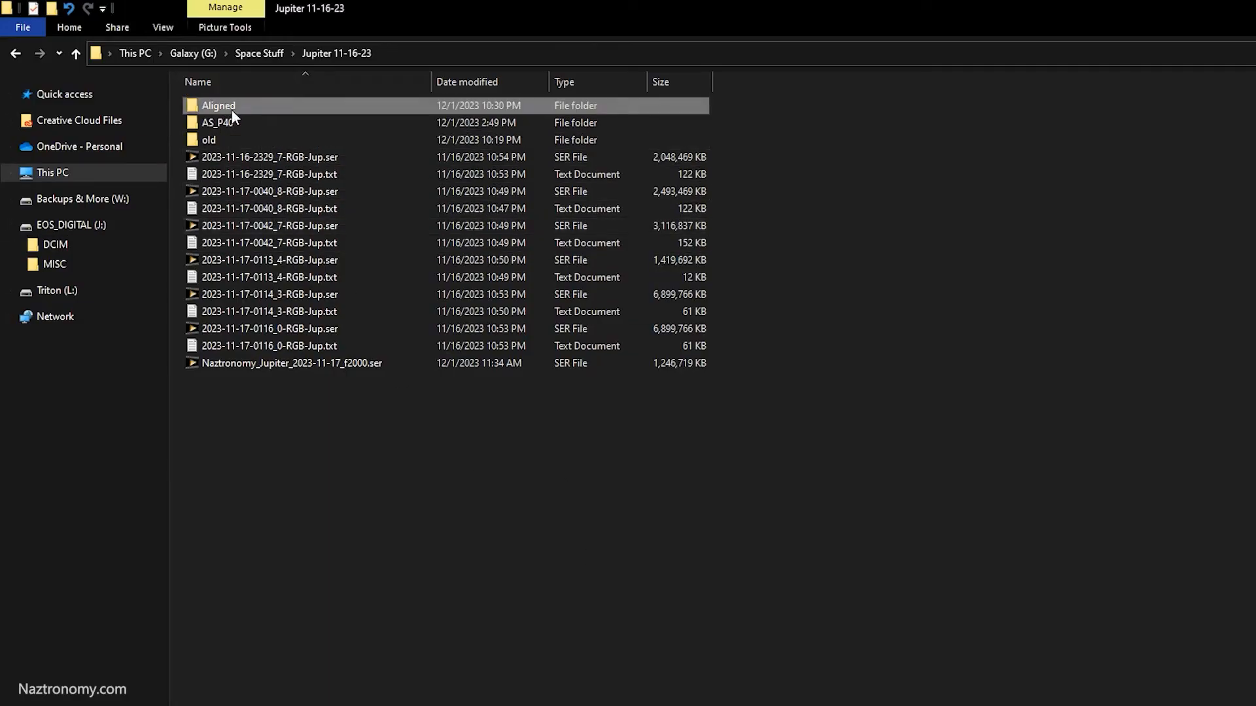
double_click(220, 109)
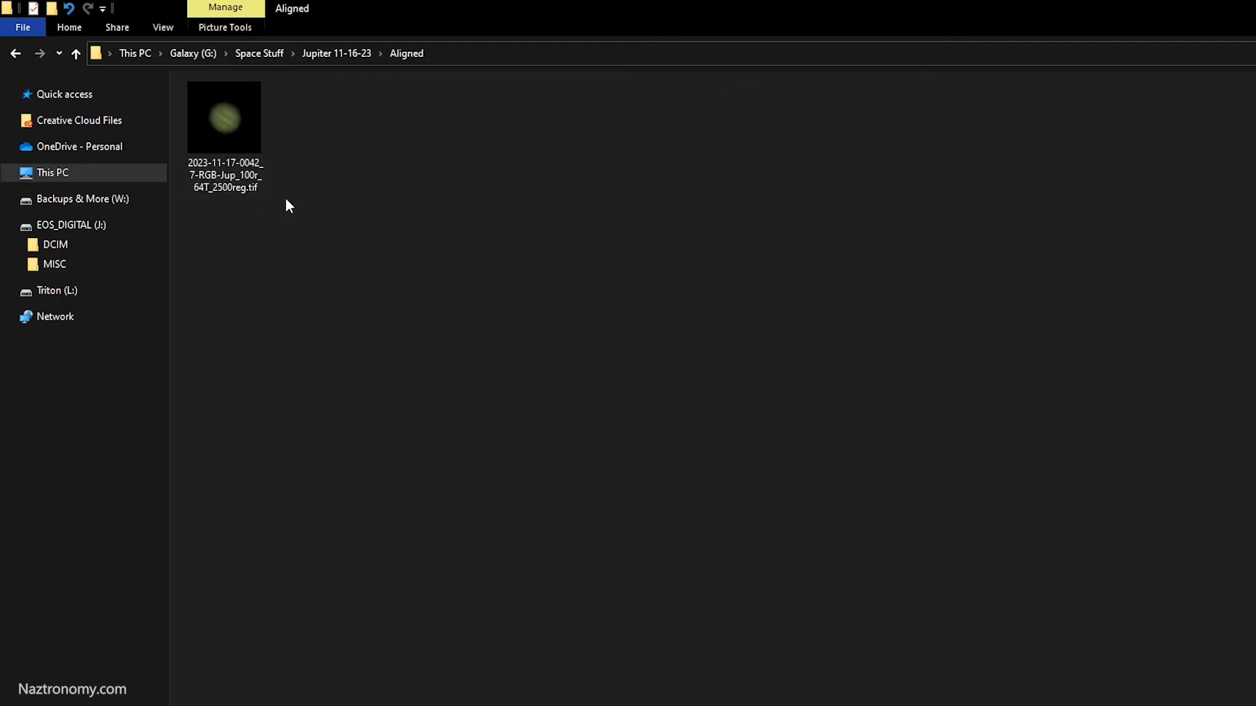
double_click(236, 155)
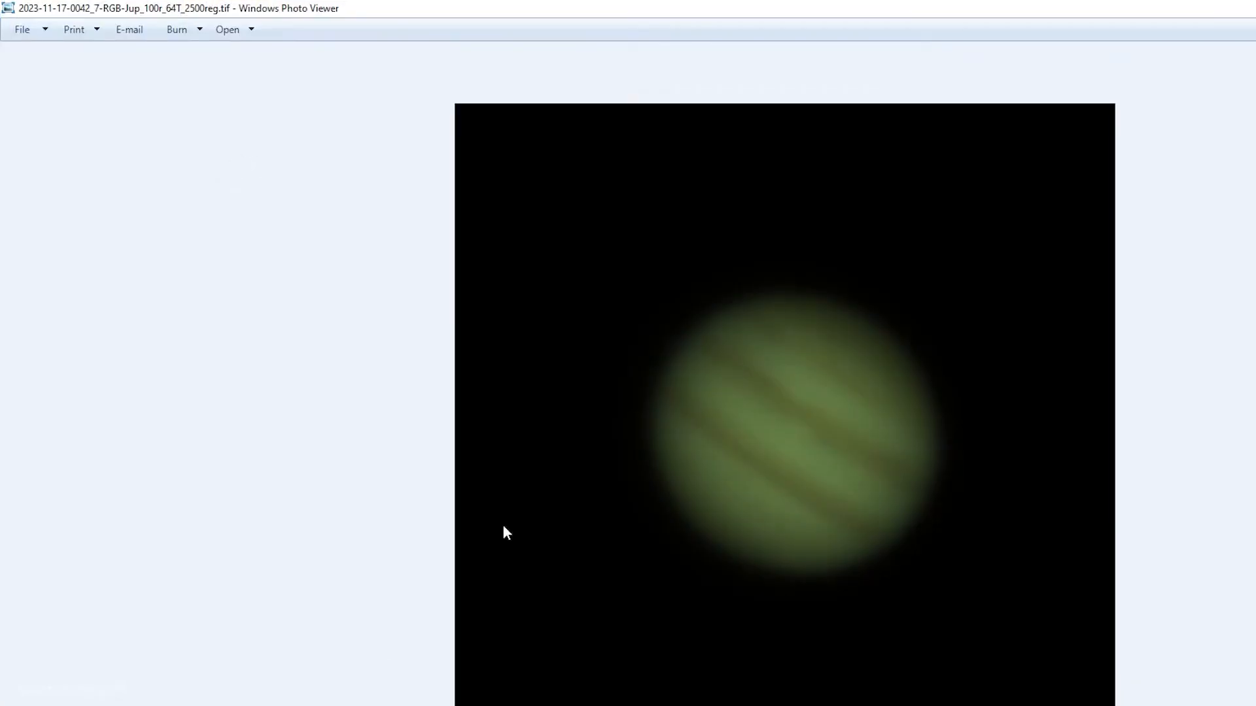
key(alt+F4)
click(317, 52)
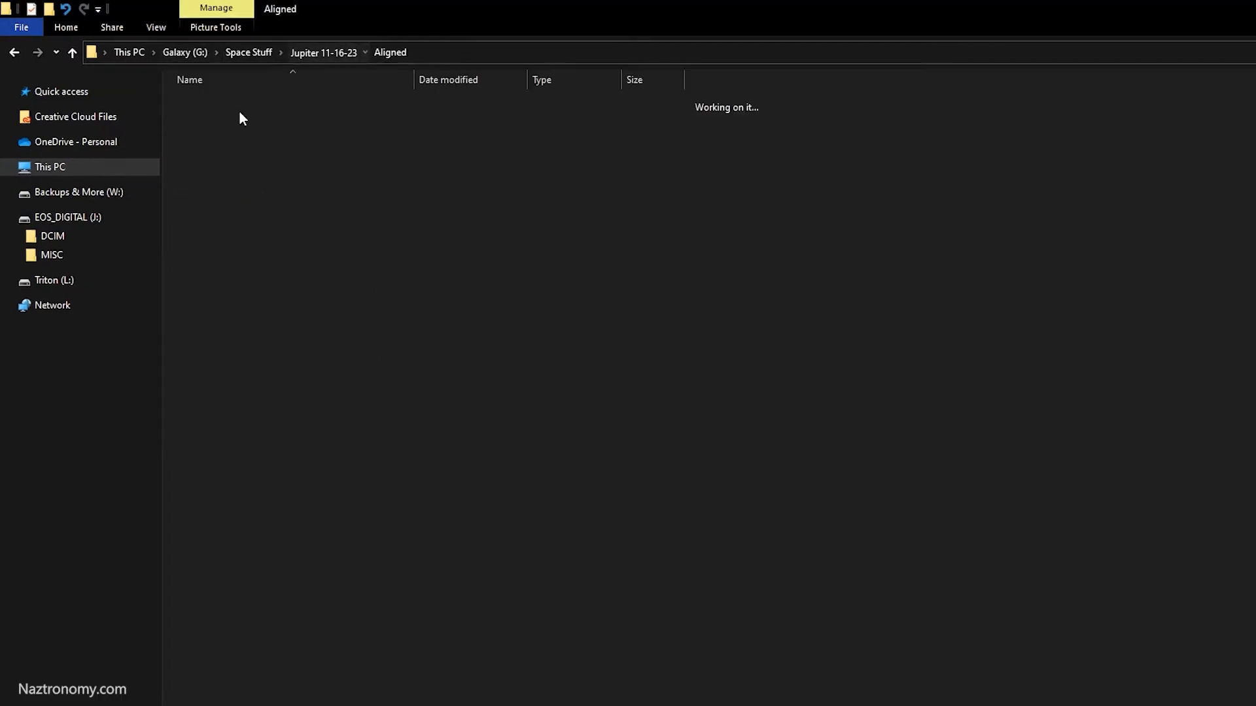
double_click(195, 115)
click(273, 121)
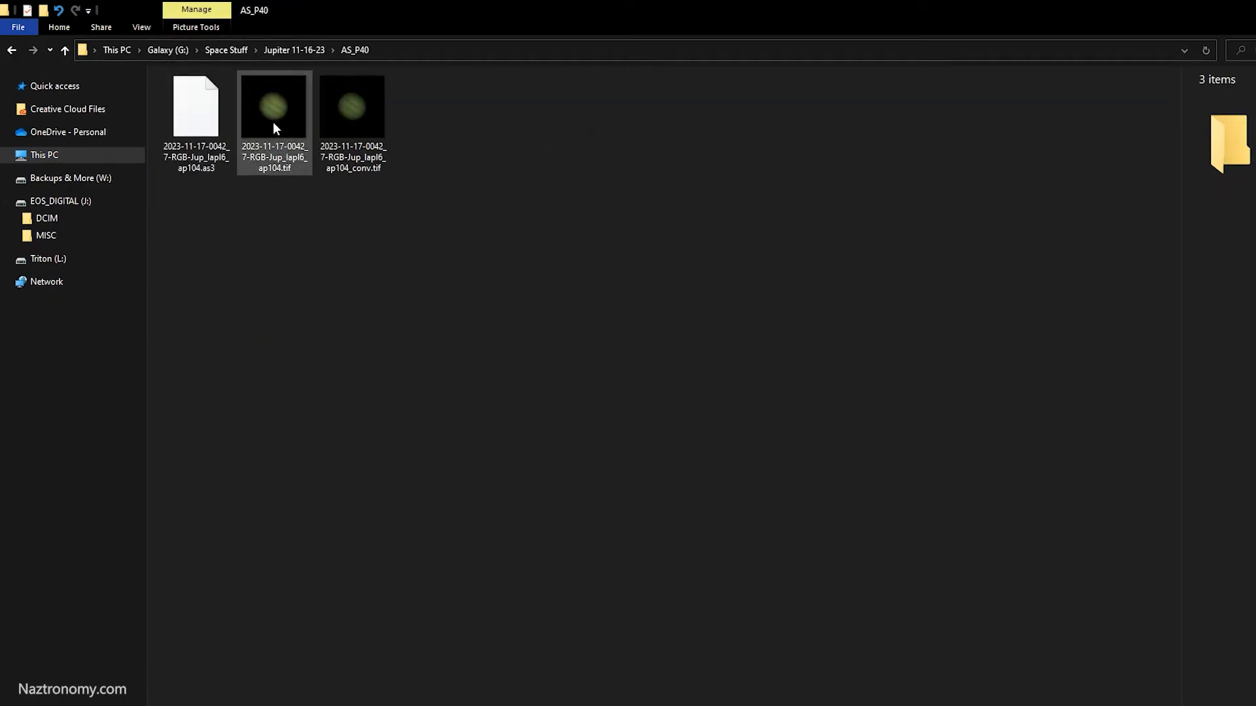
key(Return)
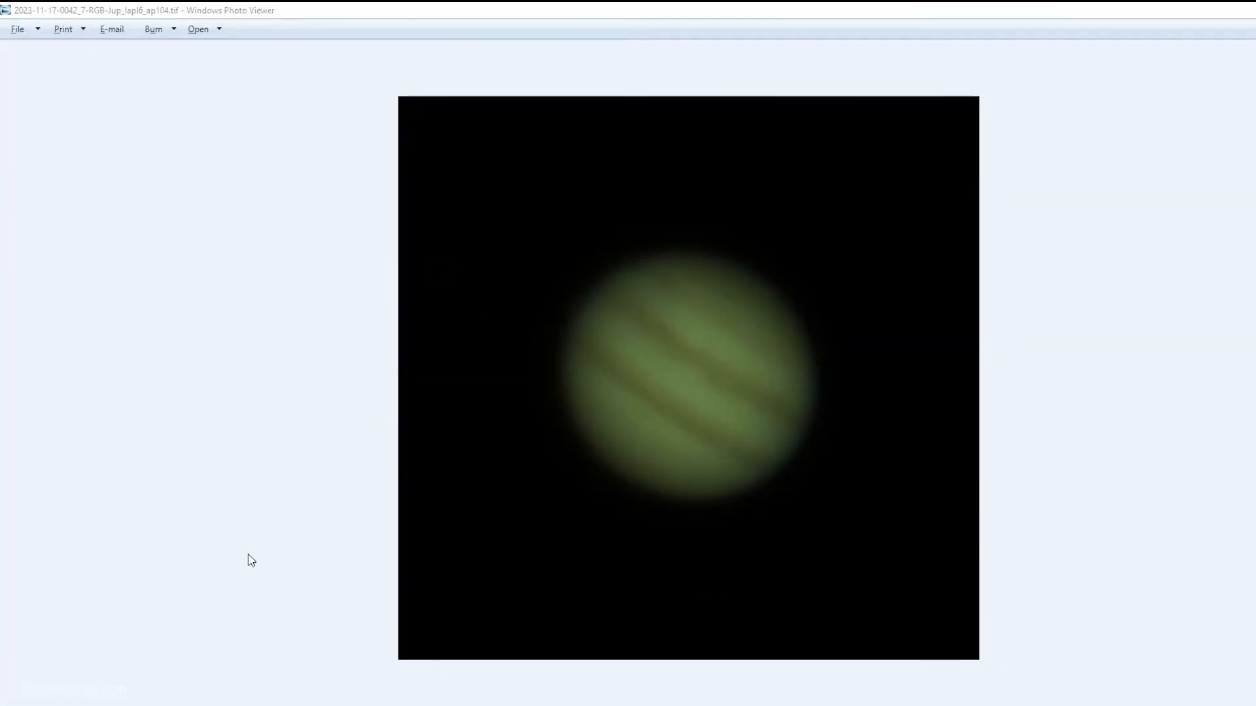
Flip repeatedly between the lapl6_ap104 stack and the 100r_64T_2500reg stack to compare Jupiter's detail at full view
key(Right)
key(Left)
key(Right)
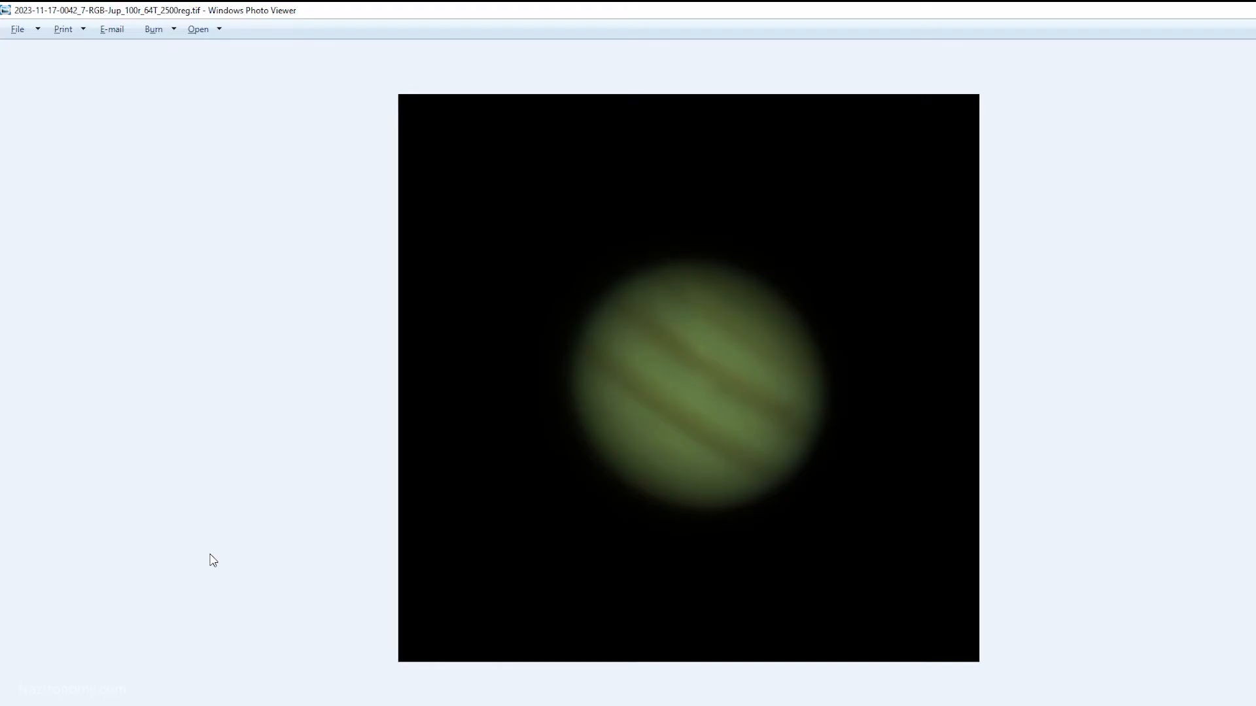
key(Left)
key(Right)
key(Left)
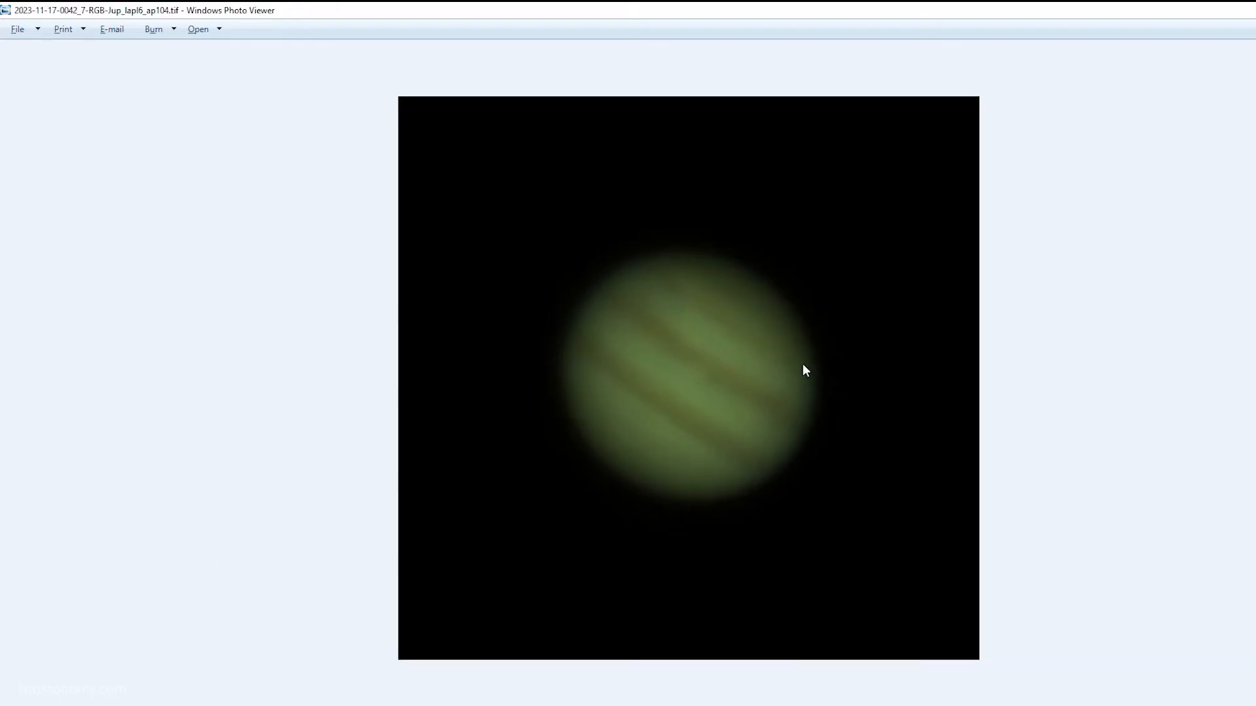
key(Right)
key(Left)
key(Right)
key(Right)
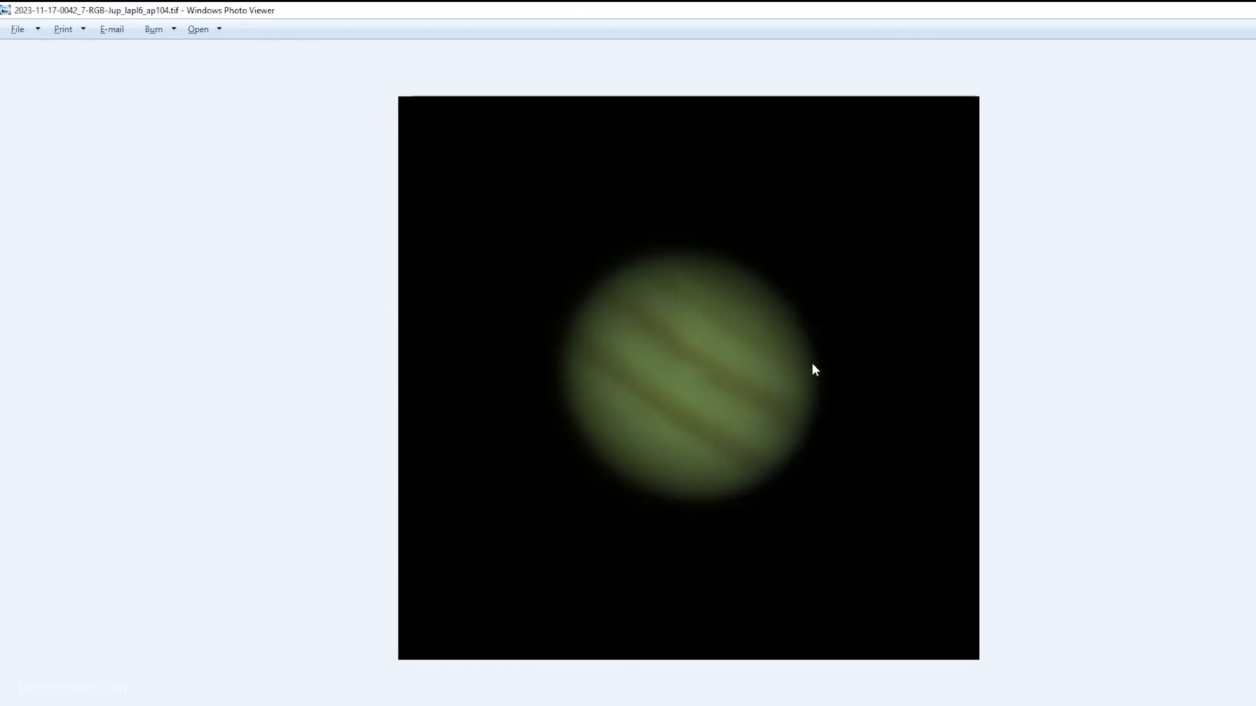
key(Left)
key(Right)
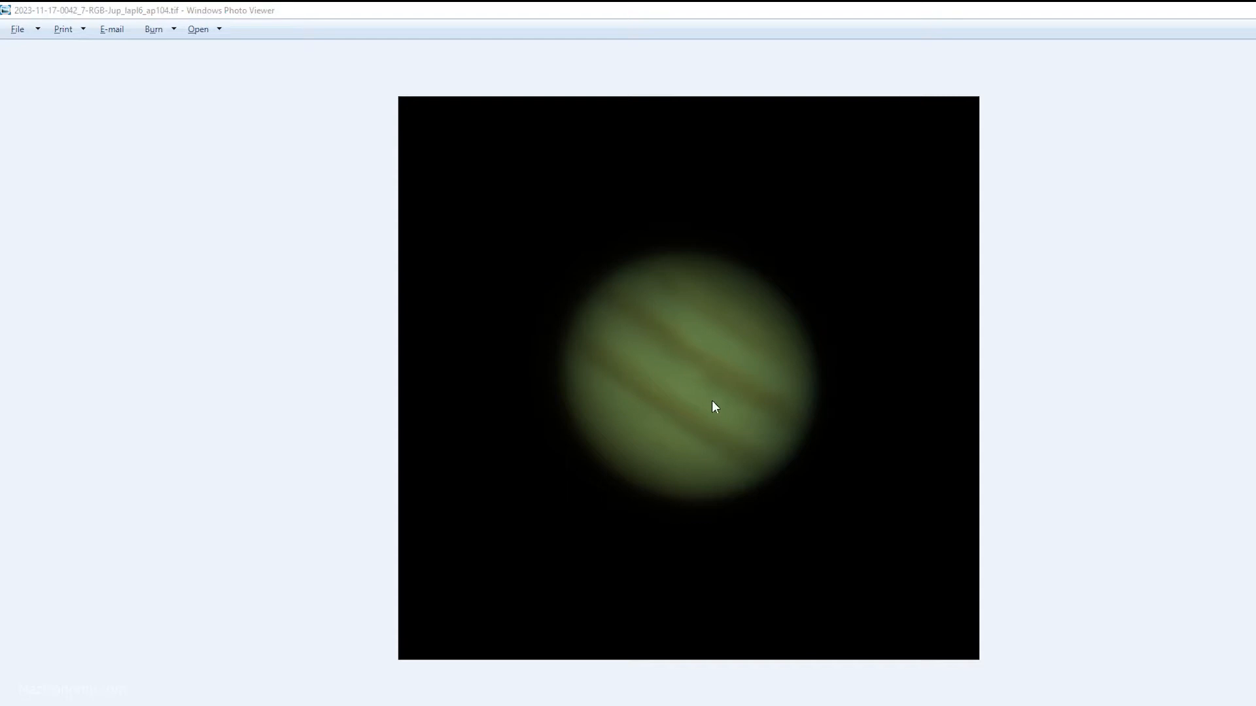
key(Left)
key(Right)
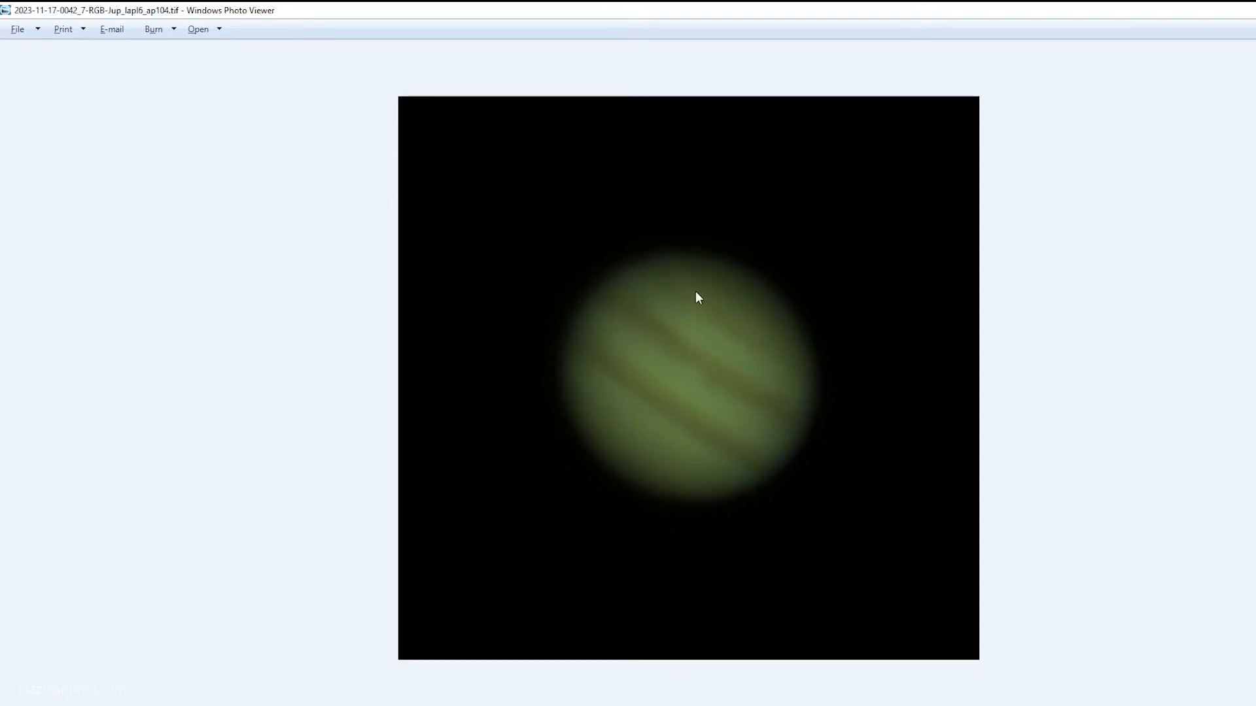
key(Left)
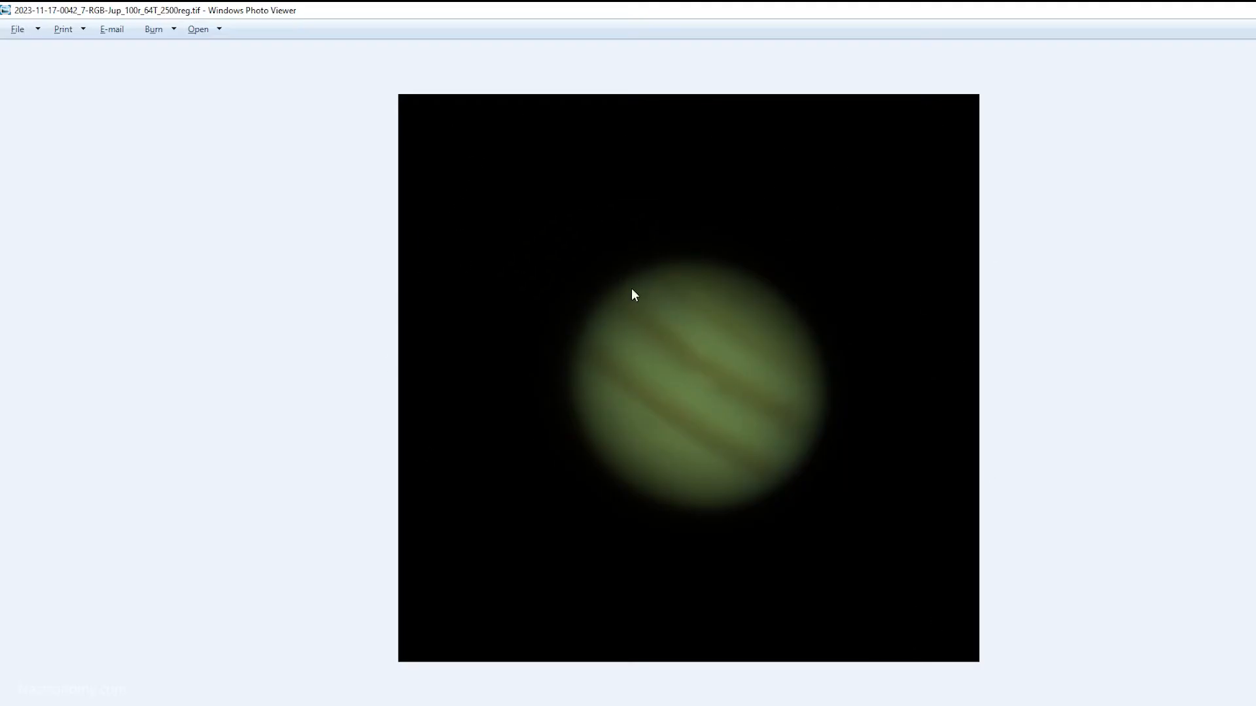
key(Right)
key(Left)
key(Right)
key(Left)
key(Right)
Compare the cloud bands of the two stacked Jupiter images close up
scroll(740, 433, up, 4)
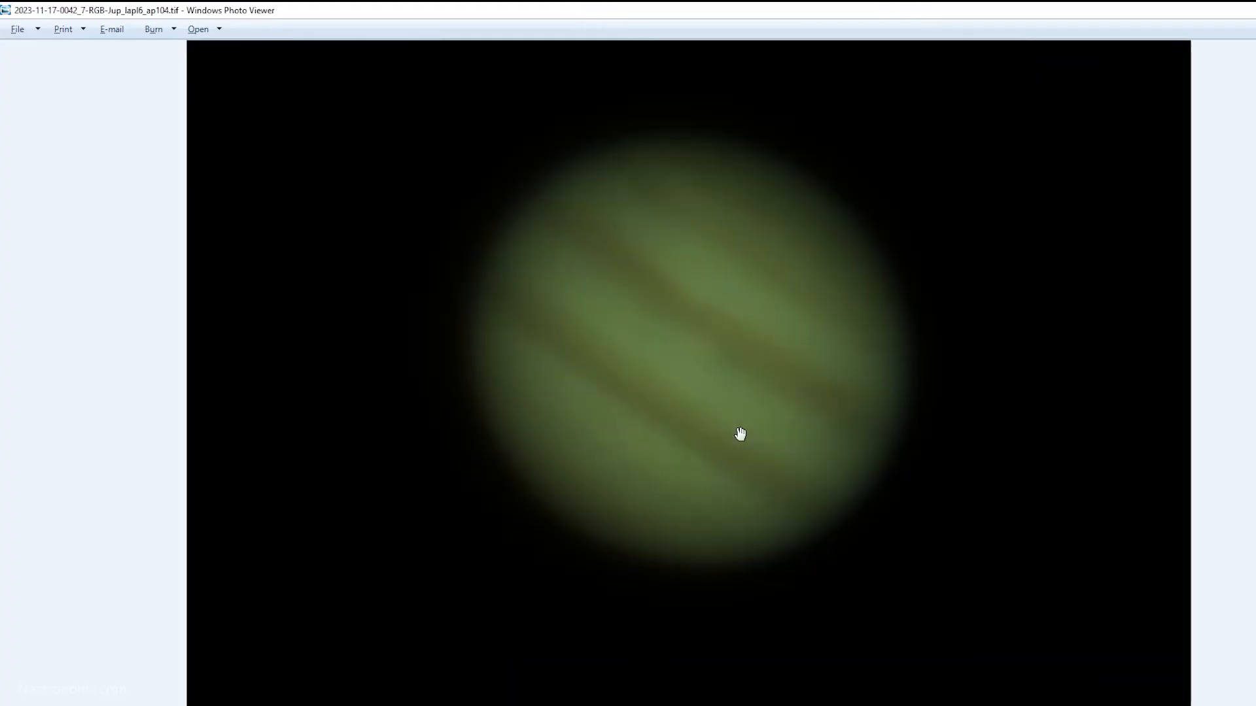
key(Left)
scroll(723, 366, up, 4)
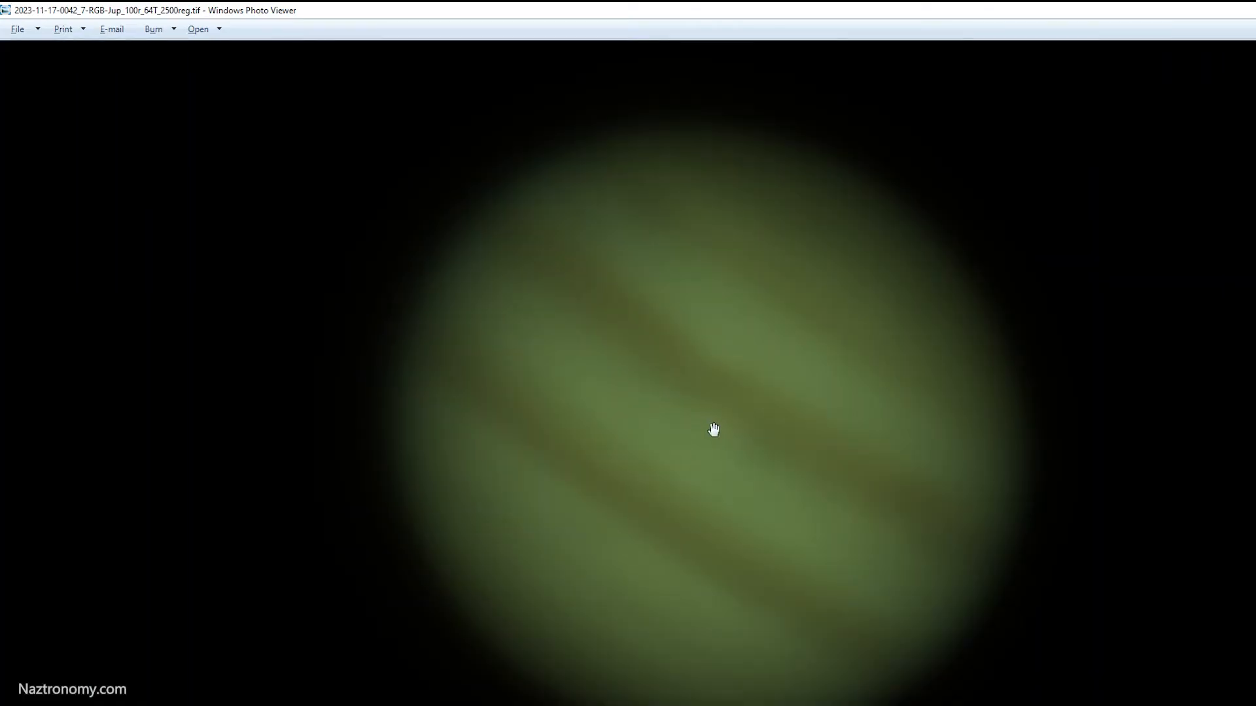
key(Right)
key(Left)
key(Right)
key(Left)
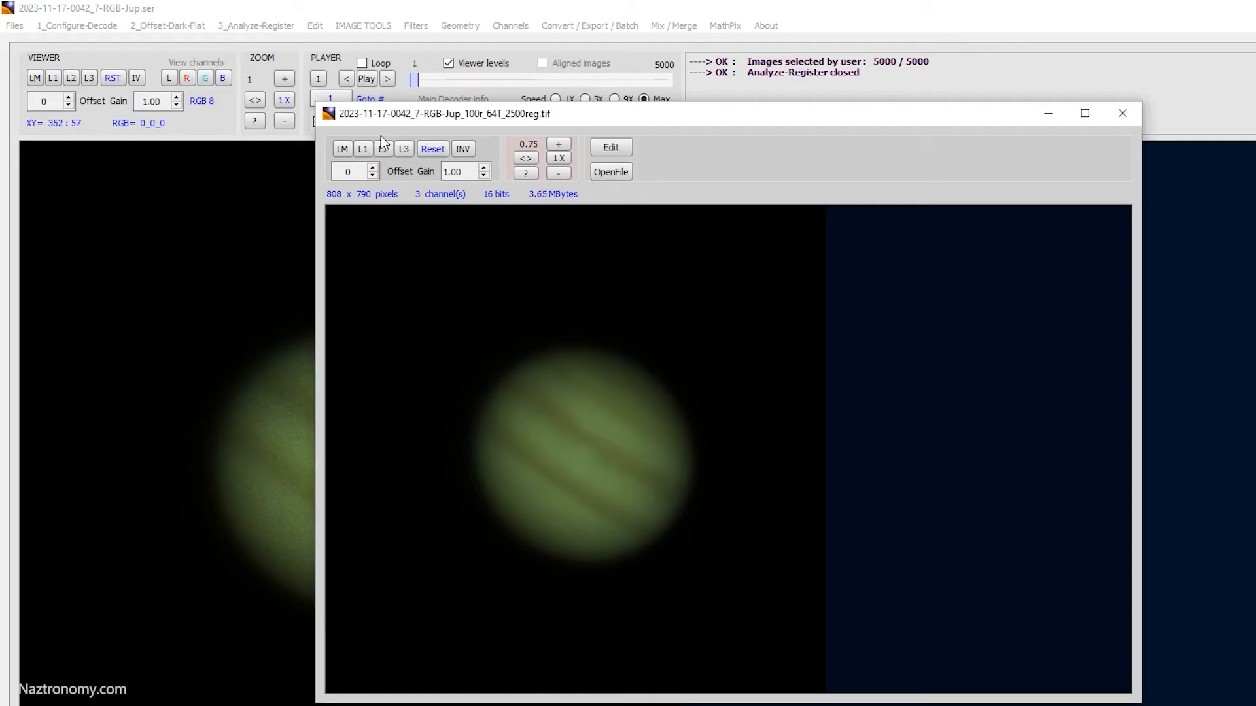
Switch back to AstroSurface, uncover the source video frame for comparison and load the stacked image for editing, closing the open video
drag(510, 116, 661, 154)
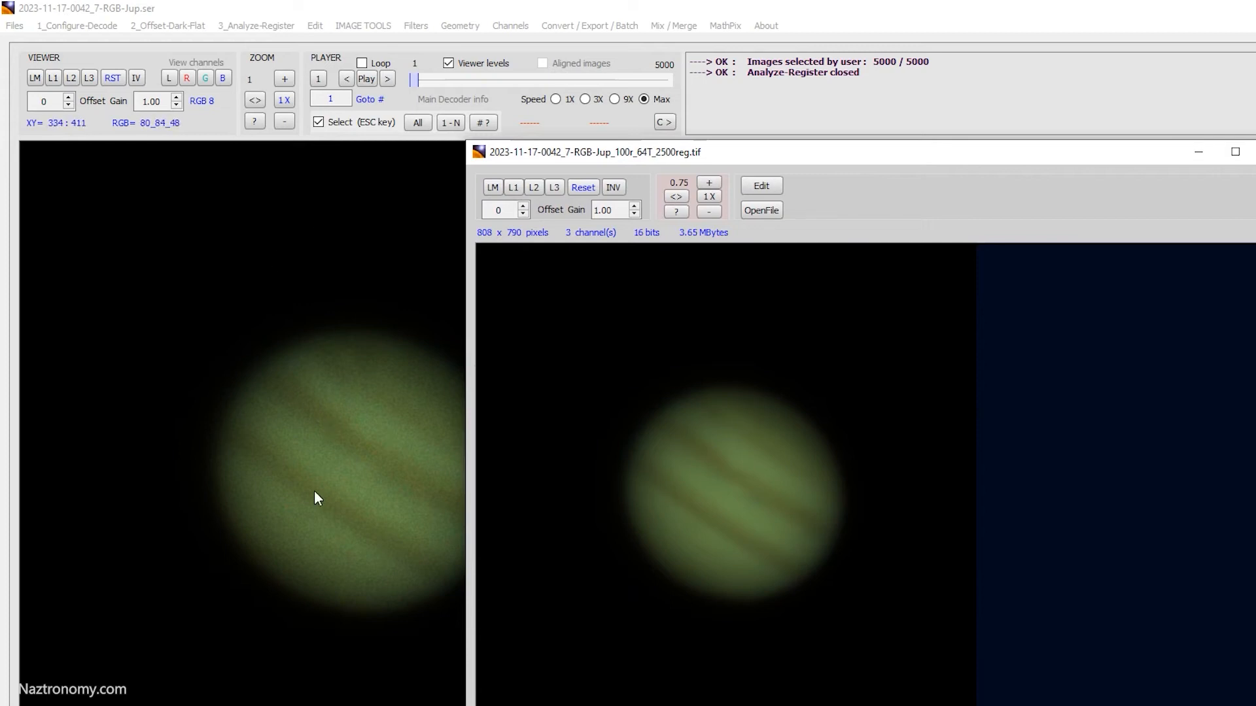
click(760, 187)
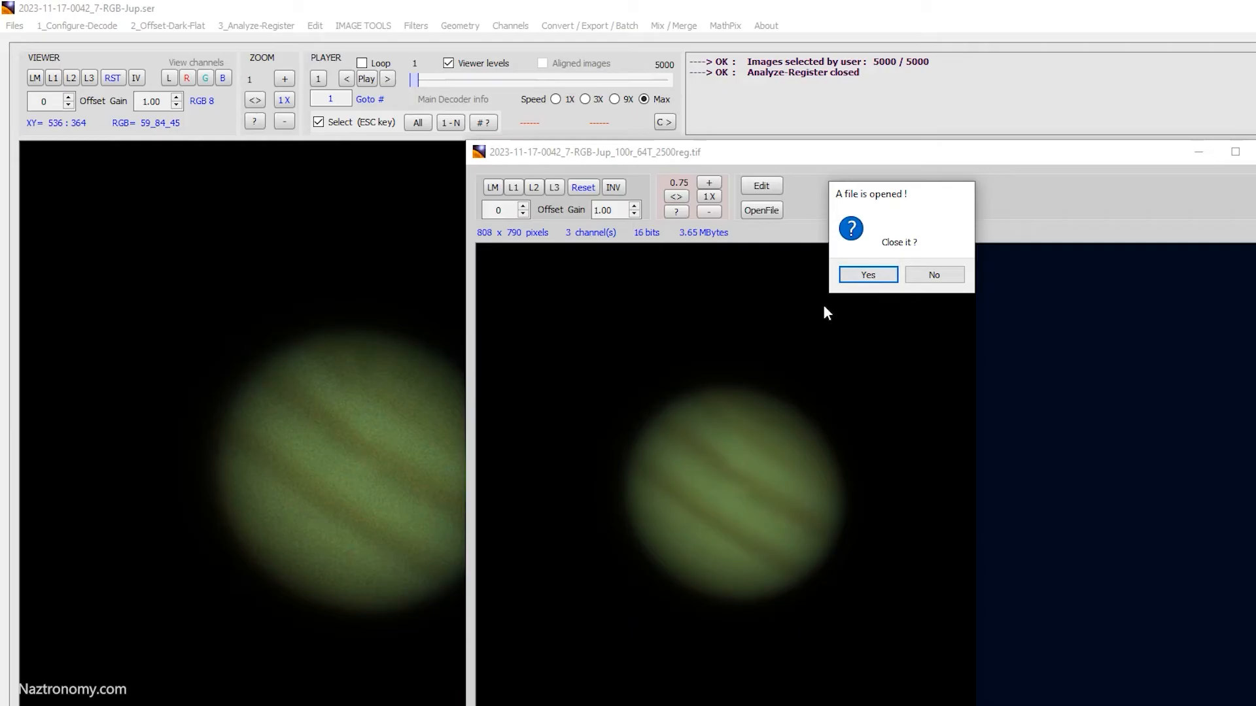
click(869, 274)
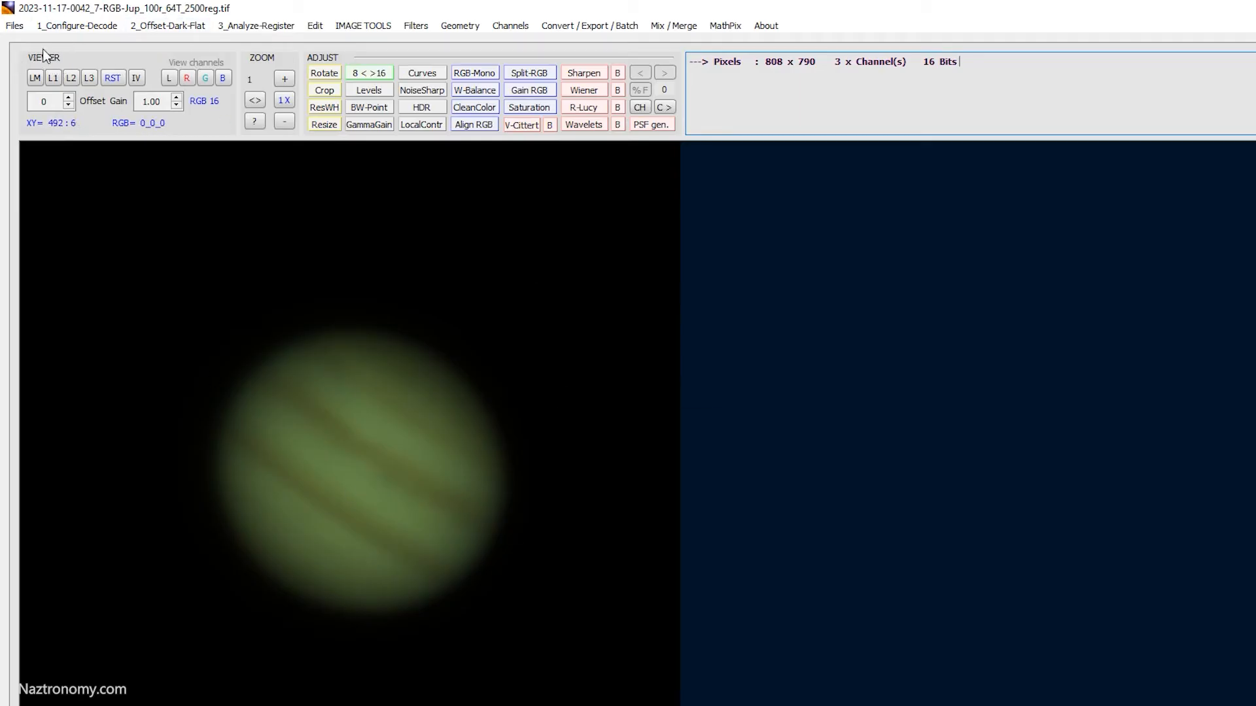
Preview the LM, L1, L2 and L3 display levels on the stacked image and reset the viewer levels
click(35, 78)
click(52, 79)
click(71, 78)
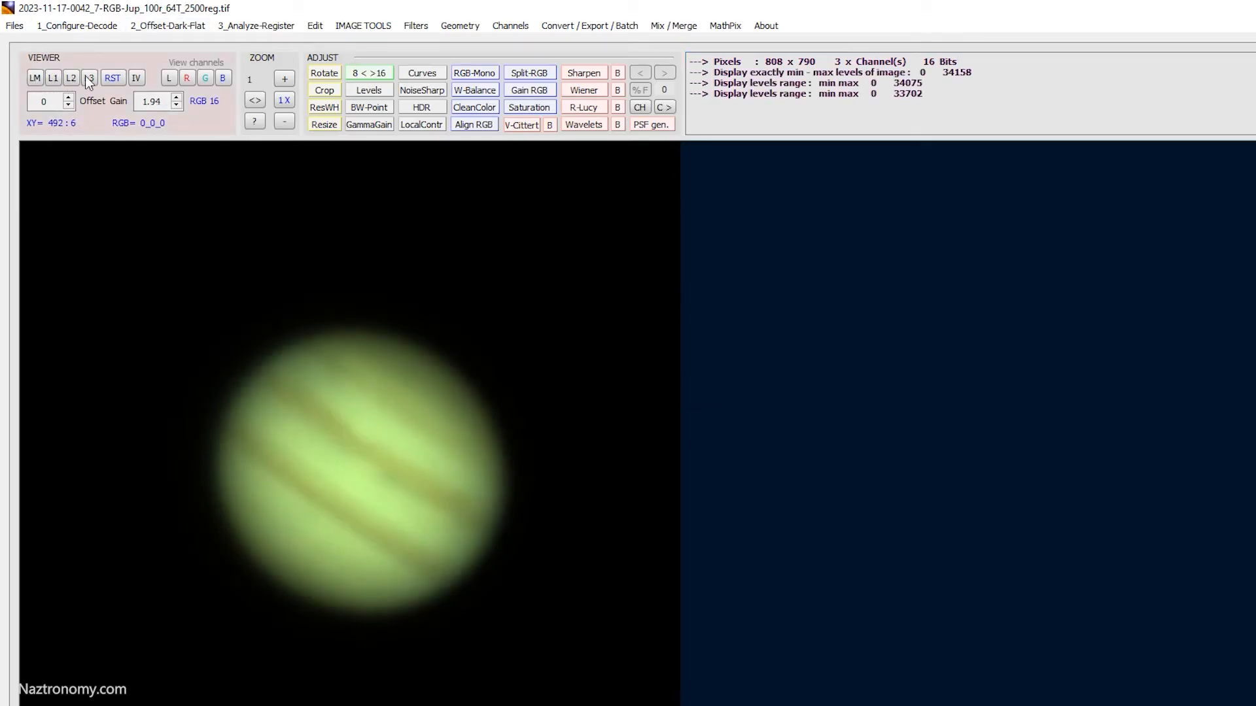
click(88, 78)
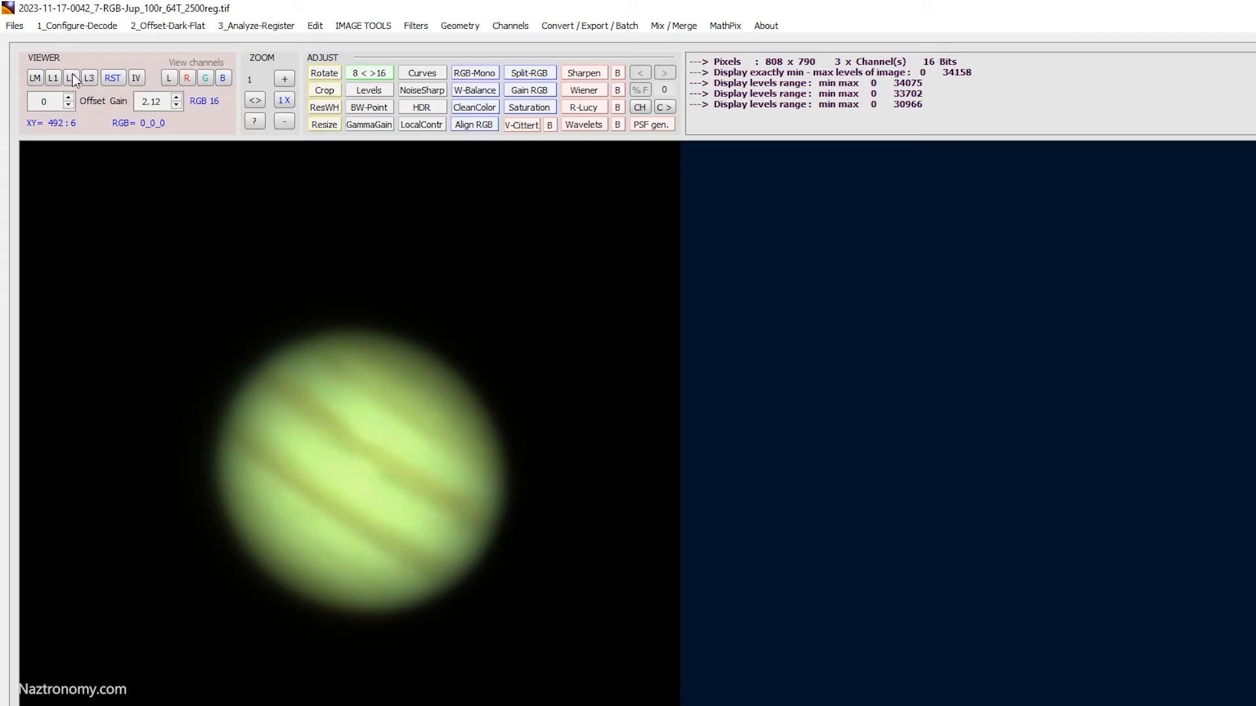
click(108, 78)
Preview the stacked Jupiter image in inverted display twice and return to the normal display
click(136, 82)
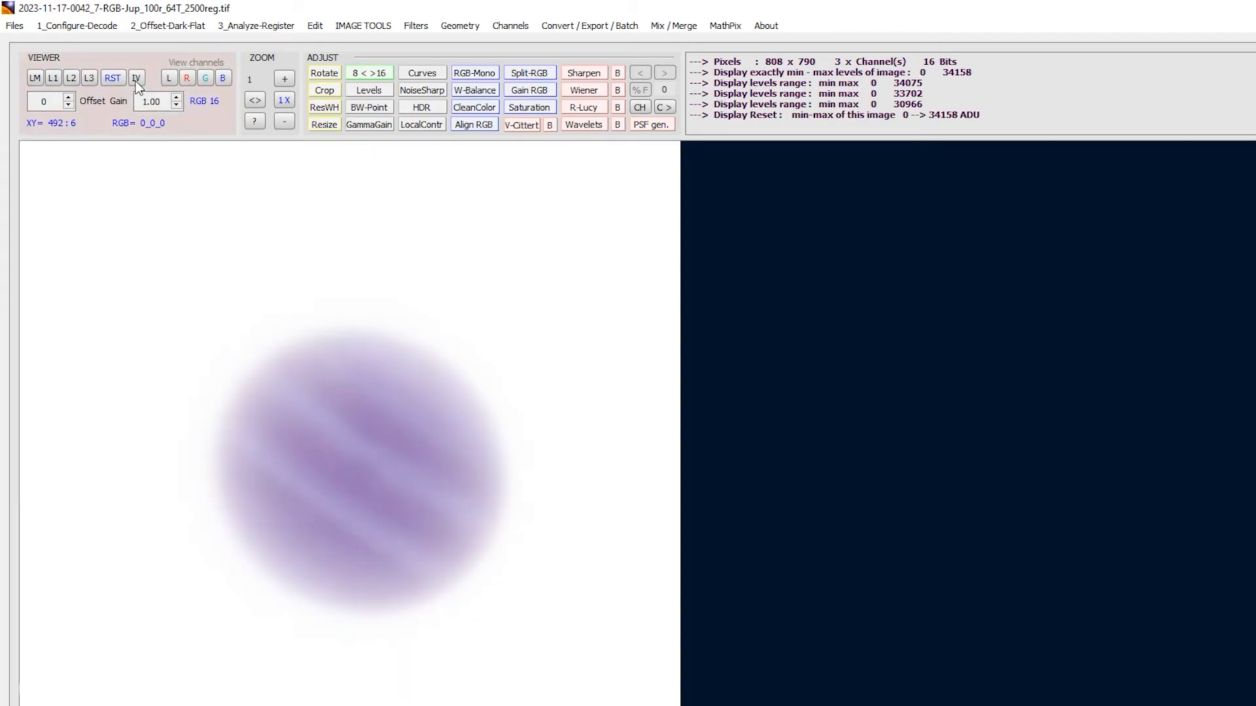
click(136, 81)
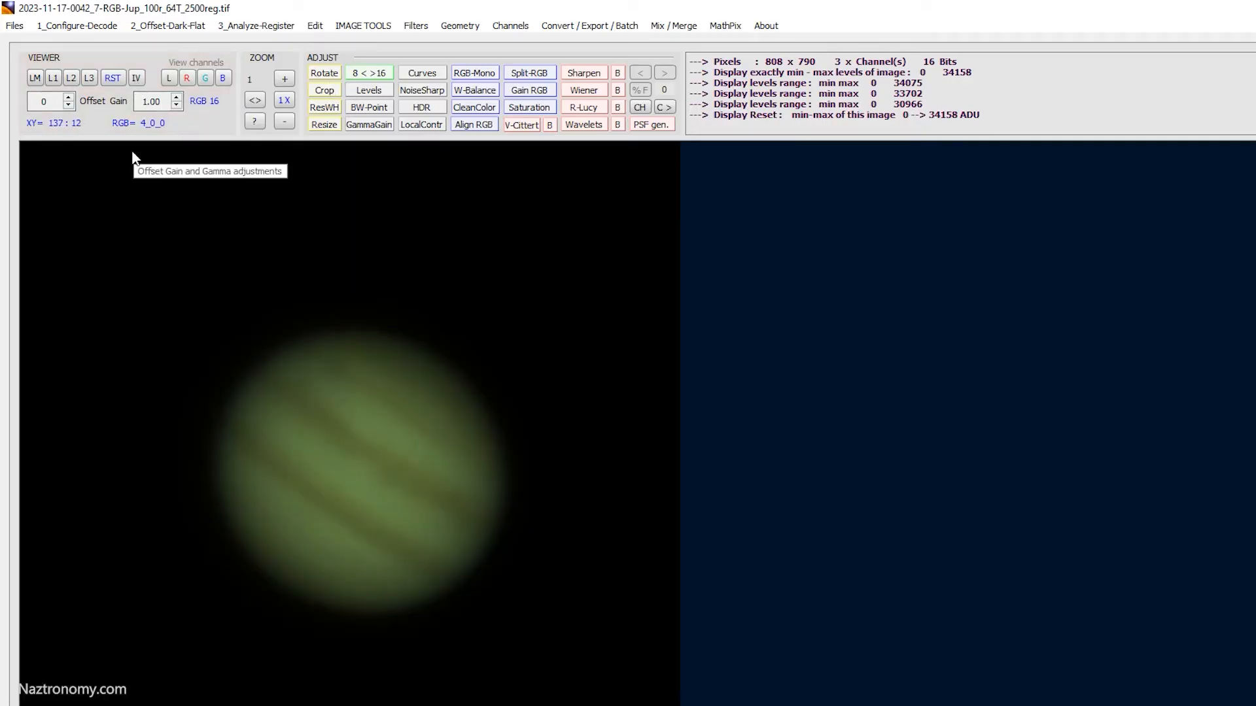
click(137, 80)
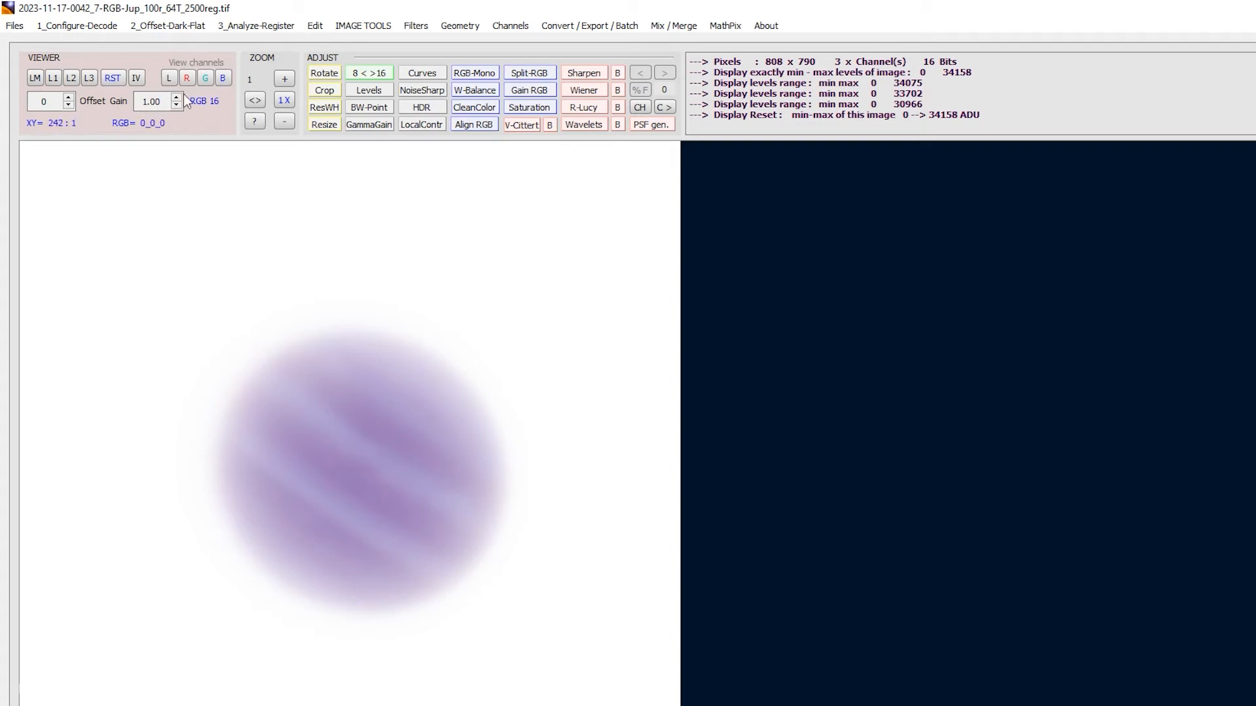
click(136, 77)
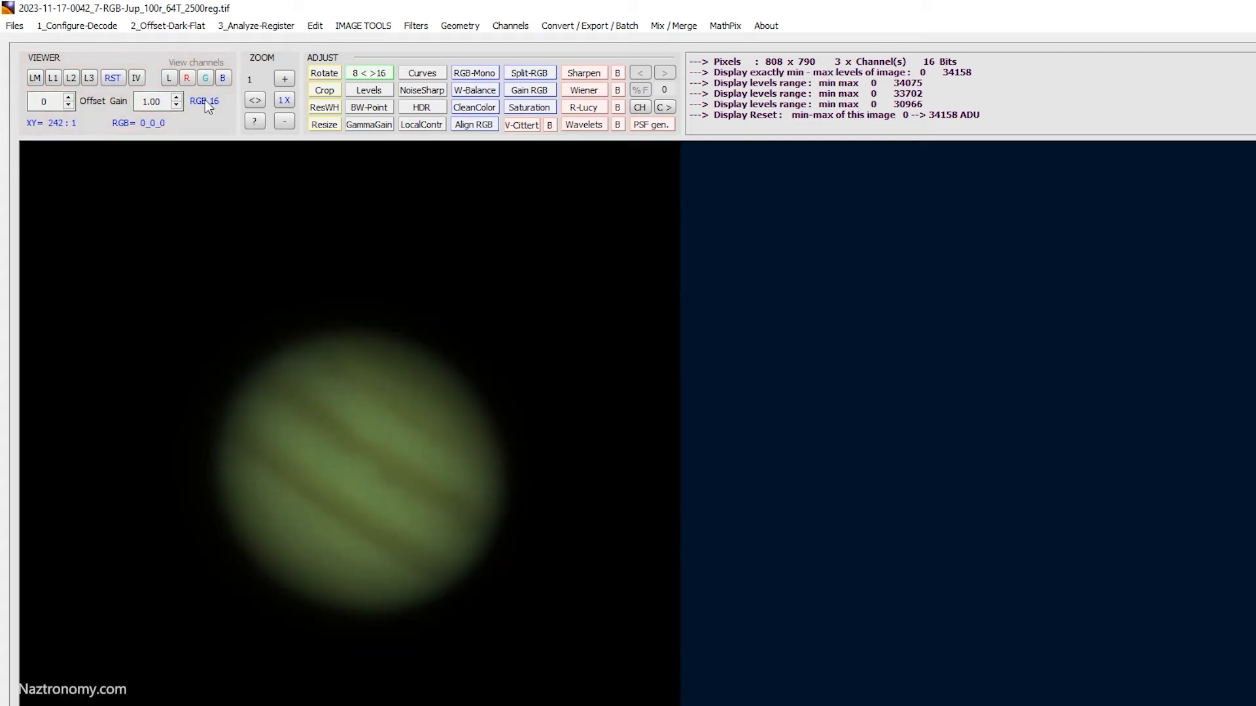
Preview the luminance, red, green and blue channels of the stacked image separately and return to the full colour view
click(169, 79)
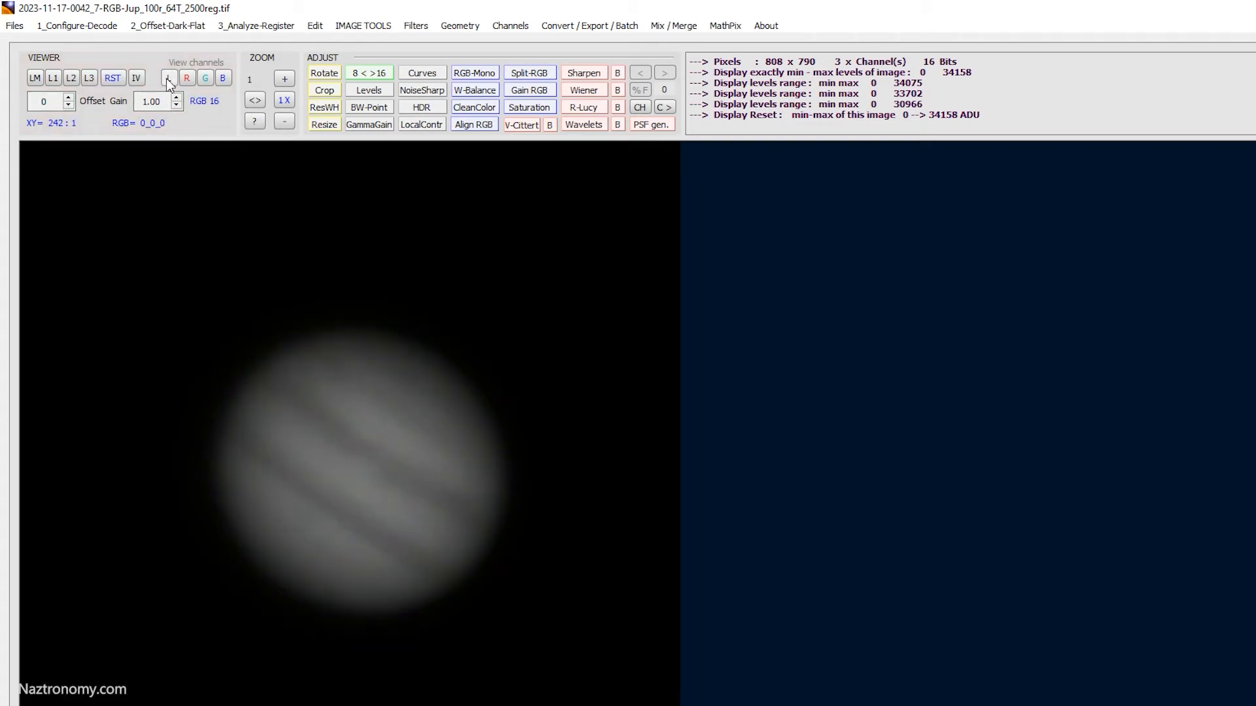
click(187, 79)
click(205, 79)
click(218, 79)
click(208, 80)
click(199, 81)
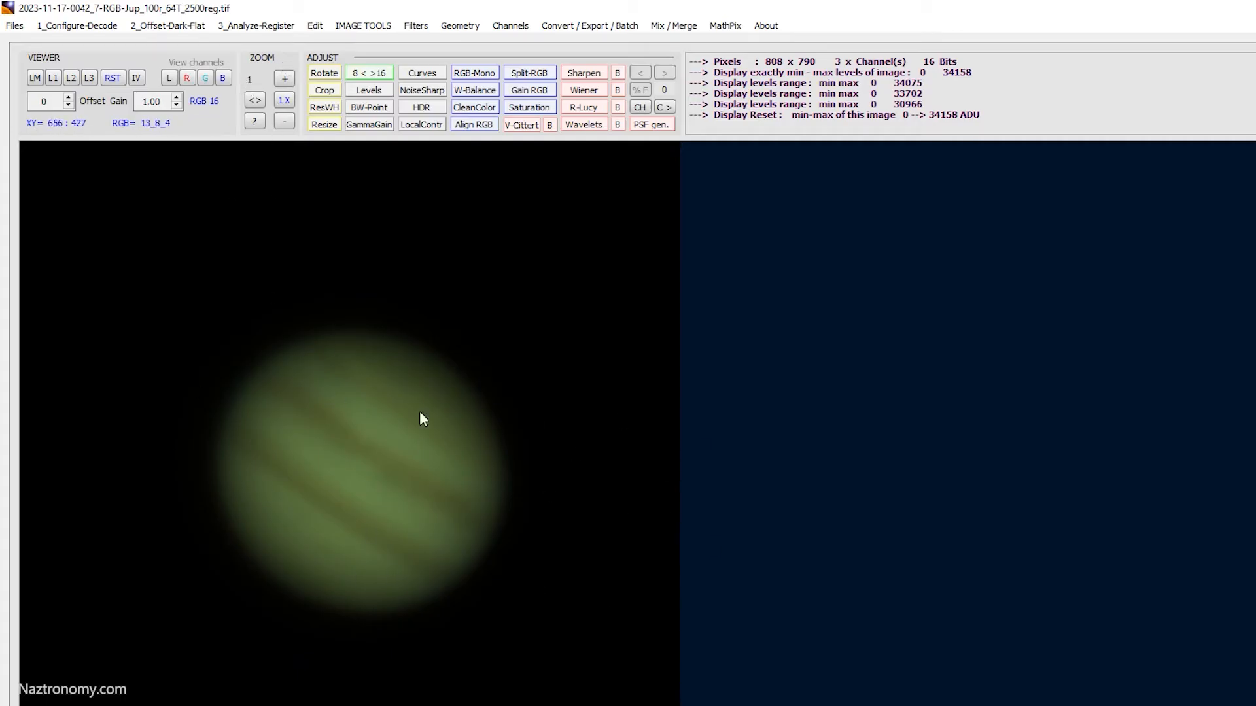
Try the viewer zoom on Jupiter in both directions, return to 1X and fit the image to the viewer
click(288, 76)
click(288, 76)
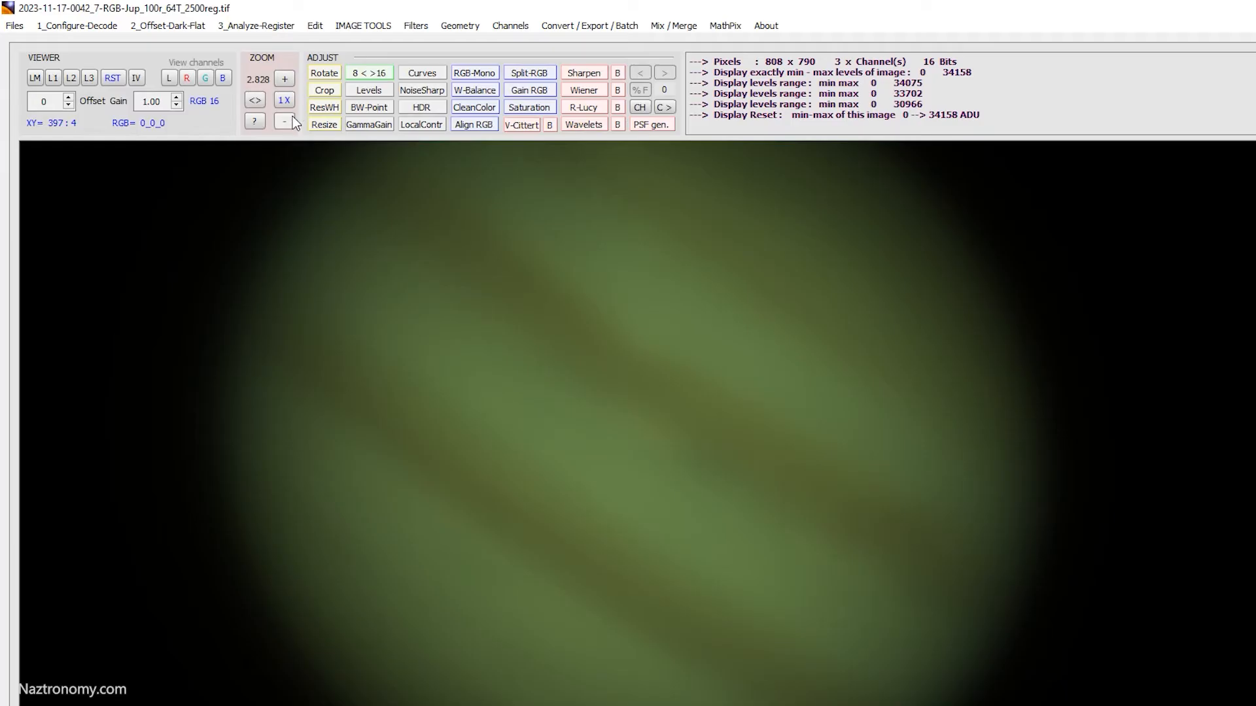
click(291, 118)
click(284, 102)
click(256, 103)
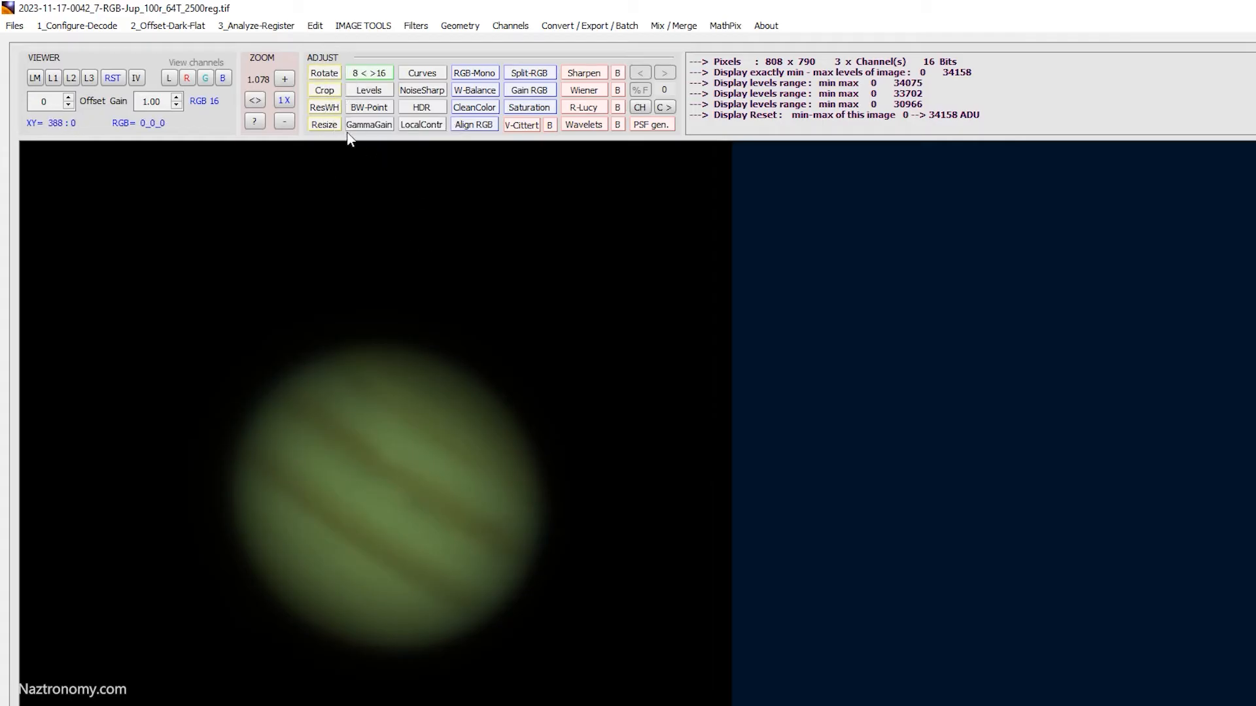
Check the 16-to-8-bit depth conversion option for the Jupiter image and cancel without converting
click(367, 77)
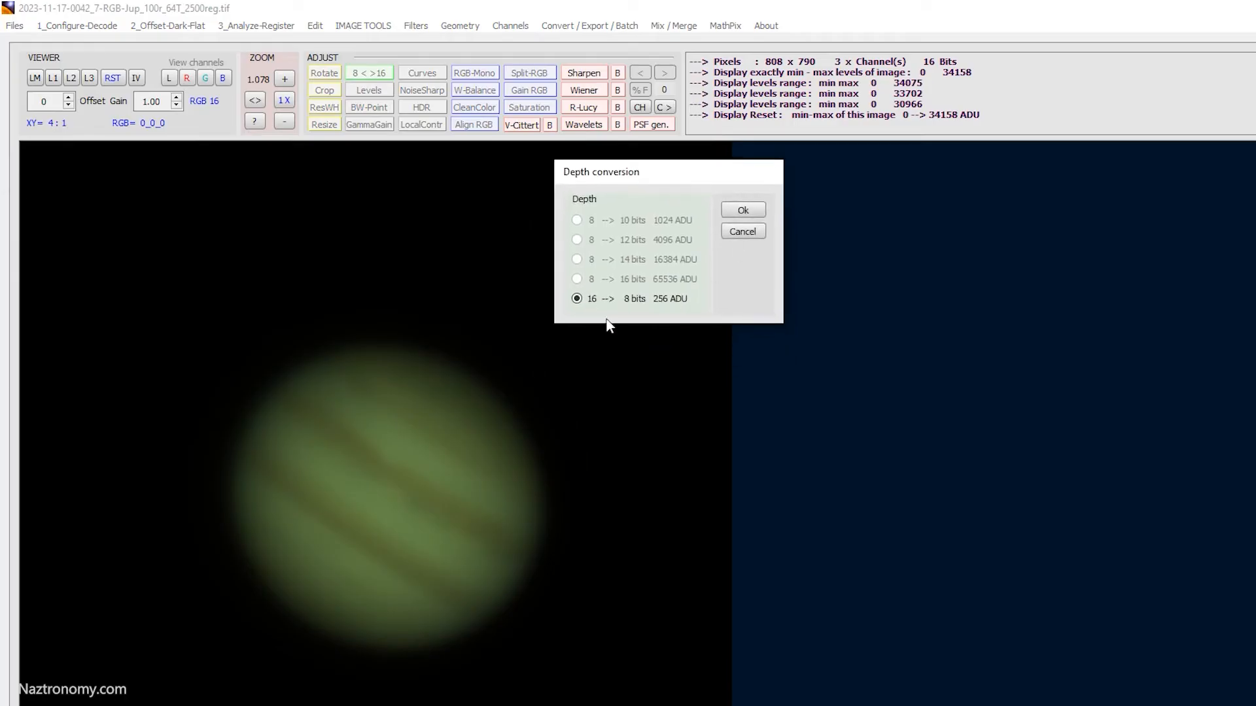
click(745, 231)
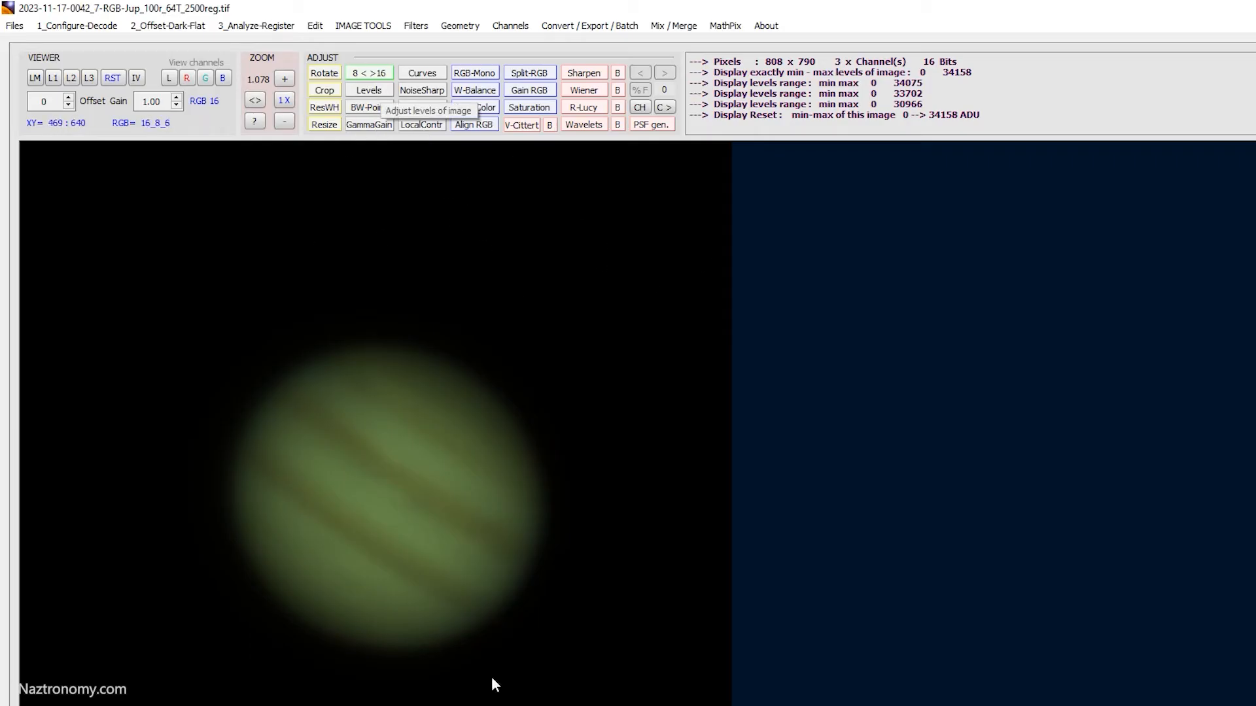
Try a median white point from a small sample on Jupiter's disc, reset it and cancel the black and white levels adjustment
click(369, 107)
drag(223, 207, 704, 170)
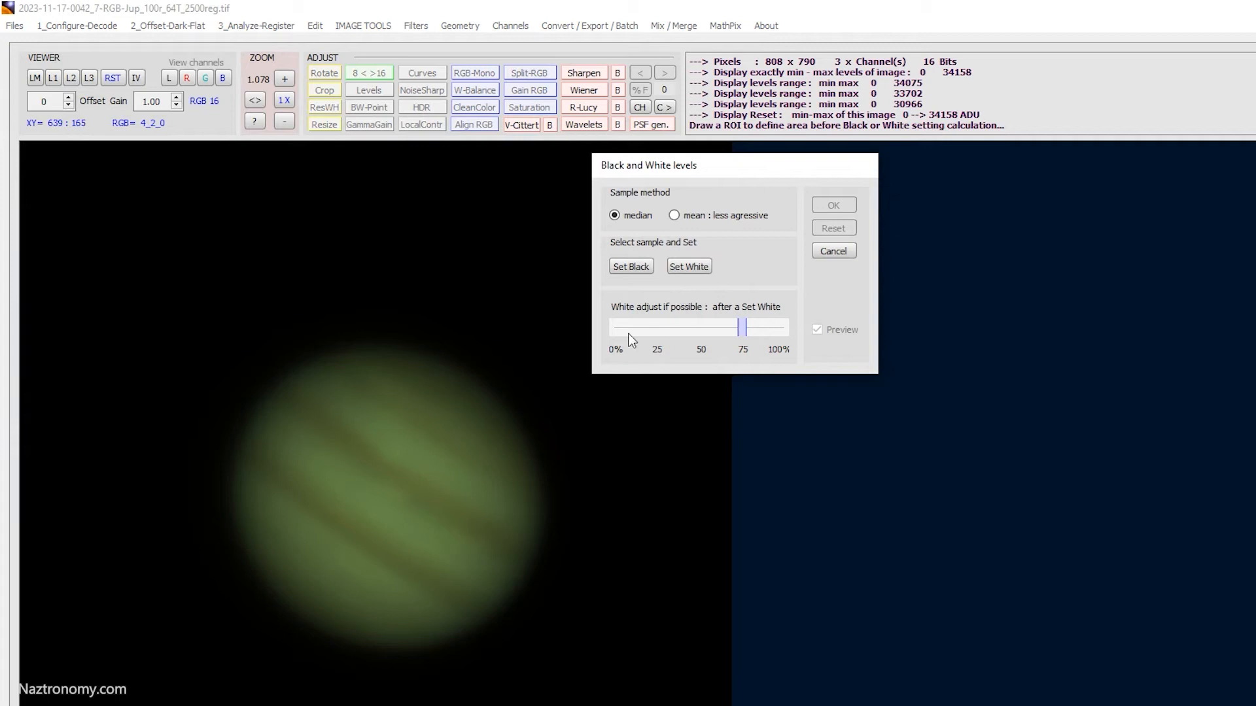
click(393, 452)
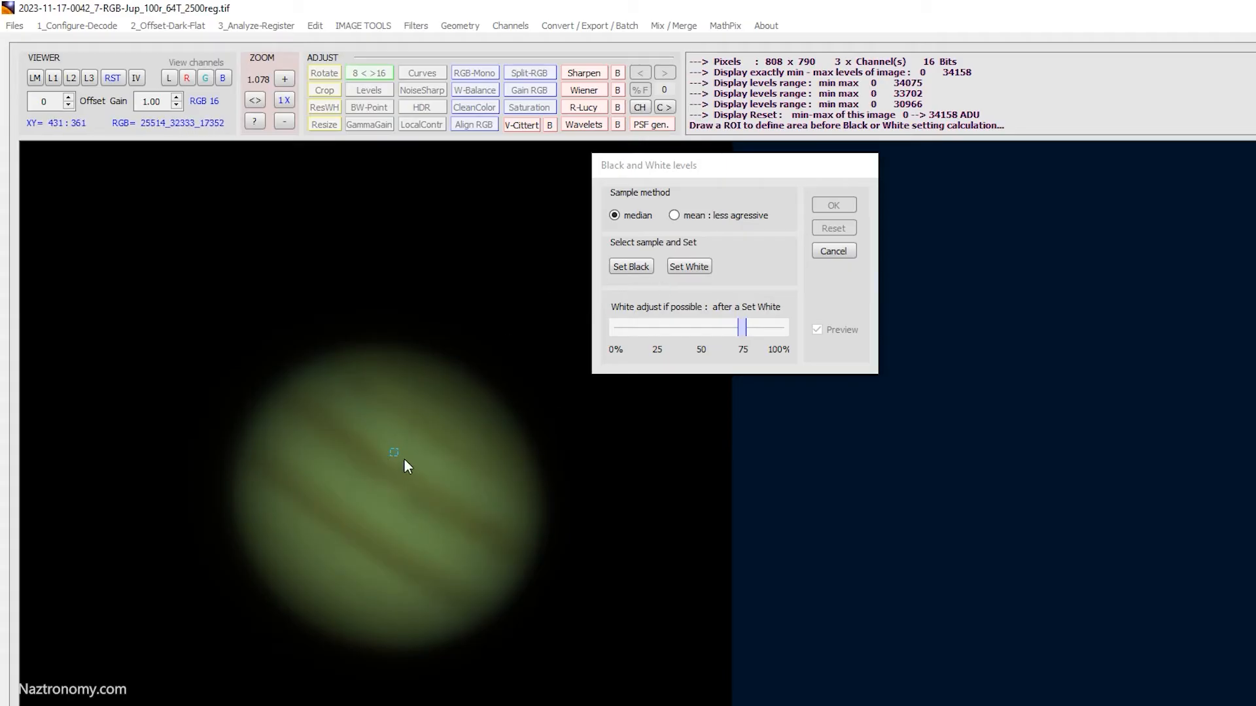
click(684, 268)
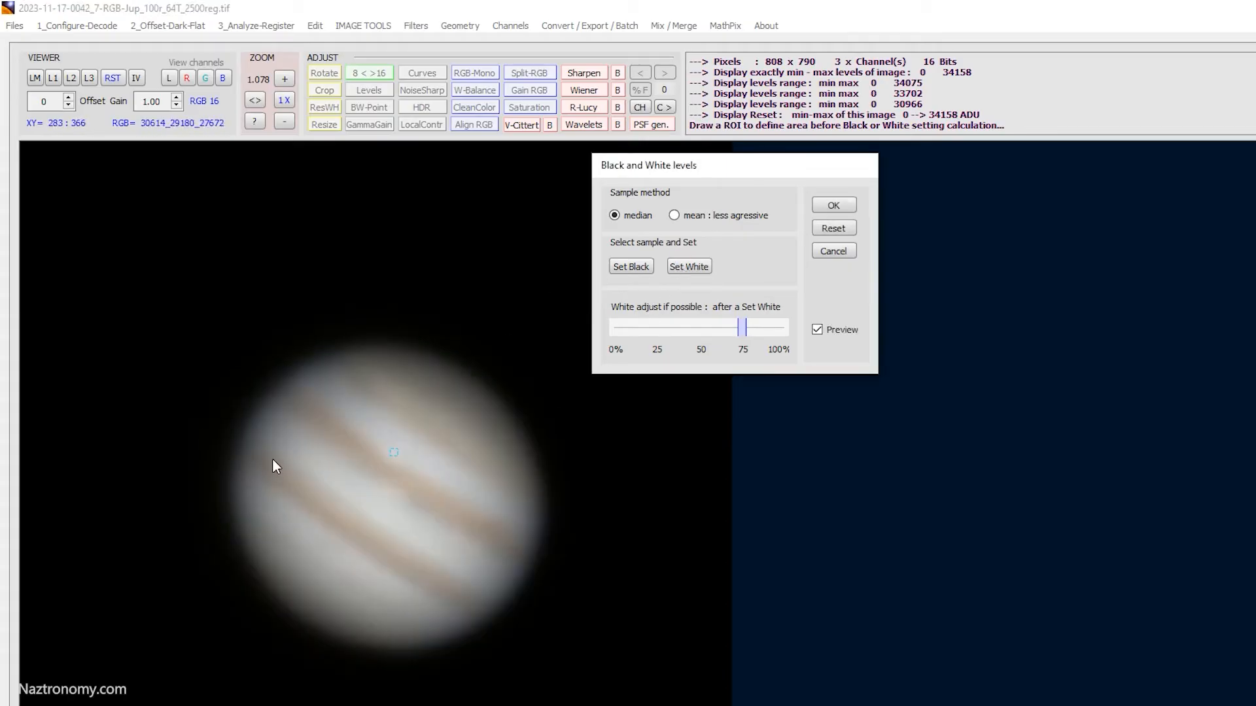
click(834, 228)
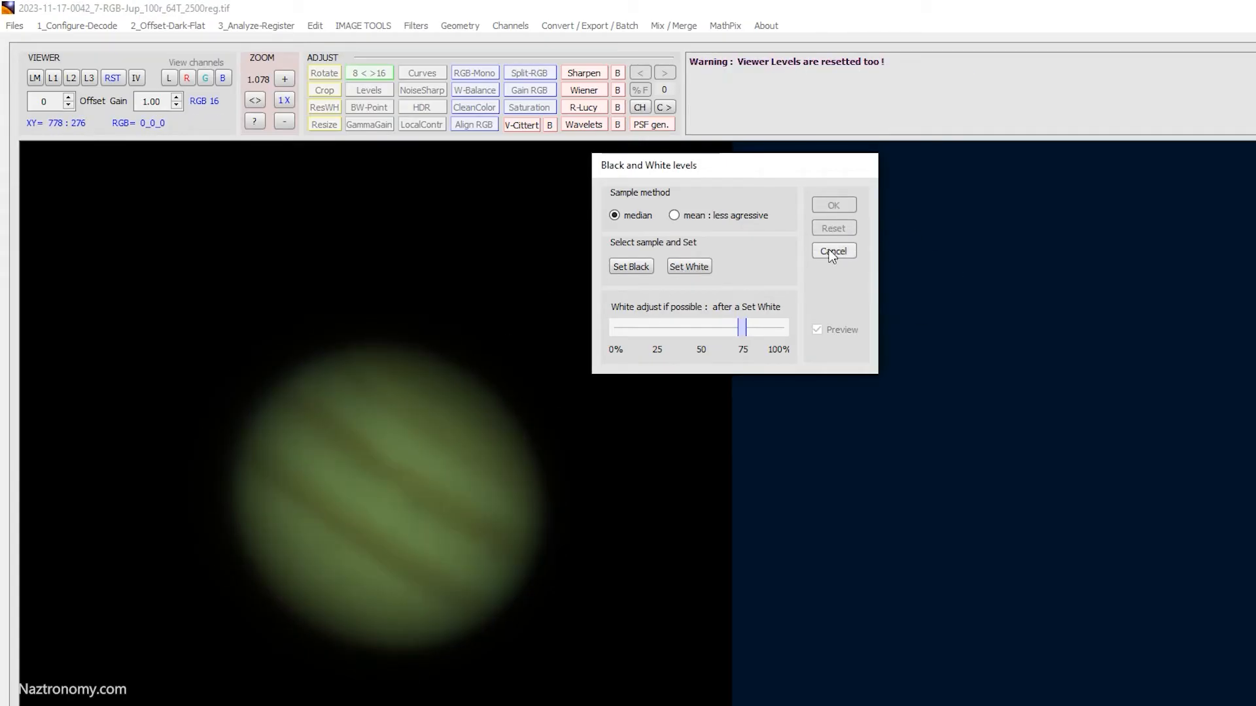
click(833, 251)
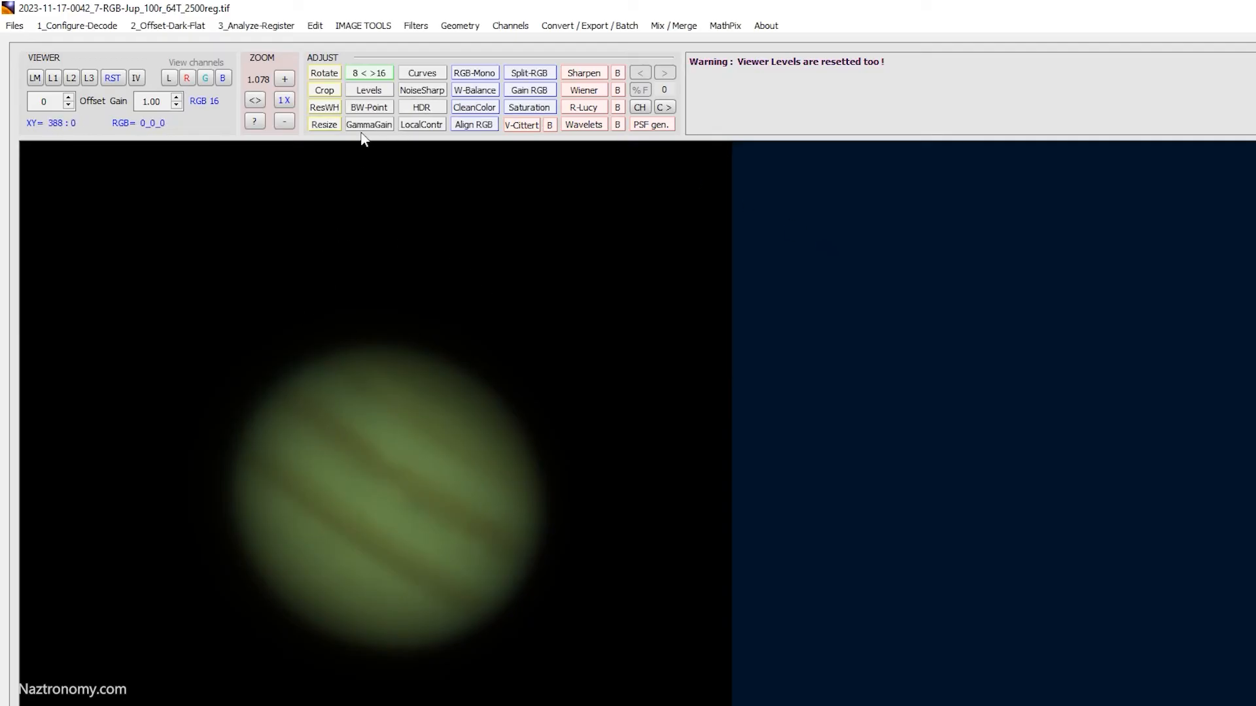
View the noise reduction and sharpening settings for the image and cancel without applying any
click(432, 93)
drag(1094, 163, 900, 102)
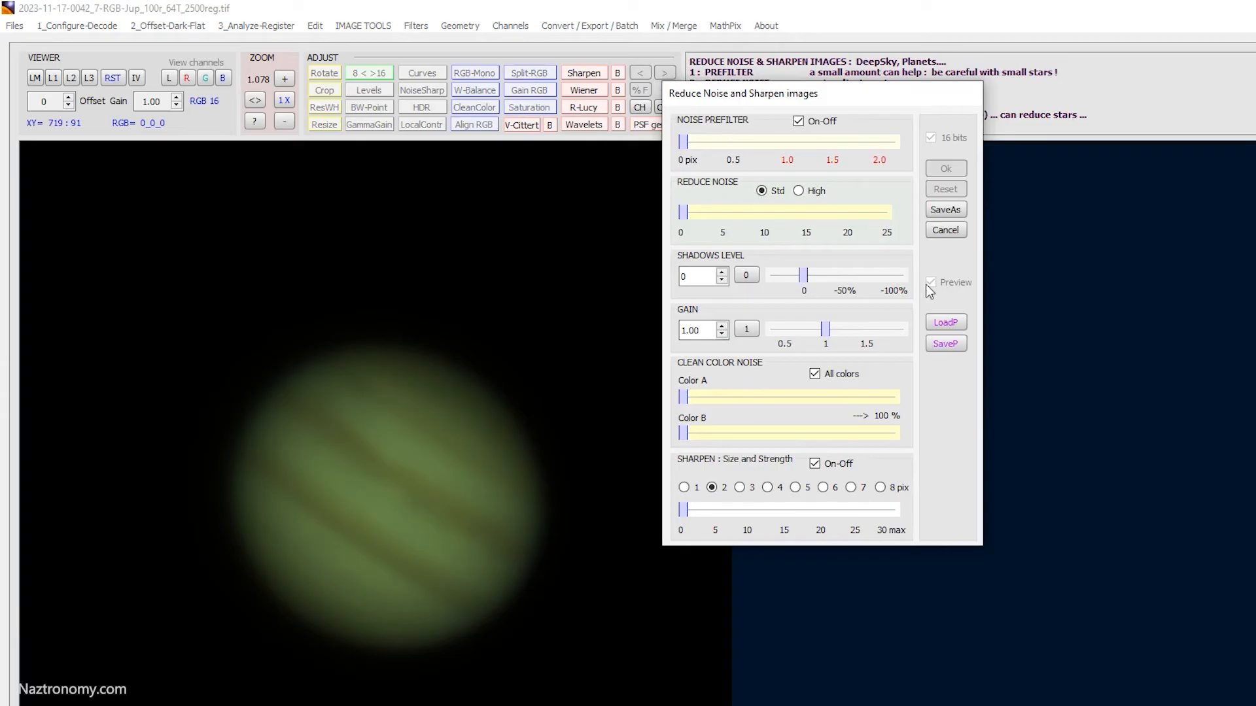
click(945, 231)
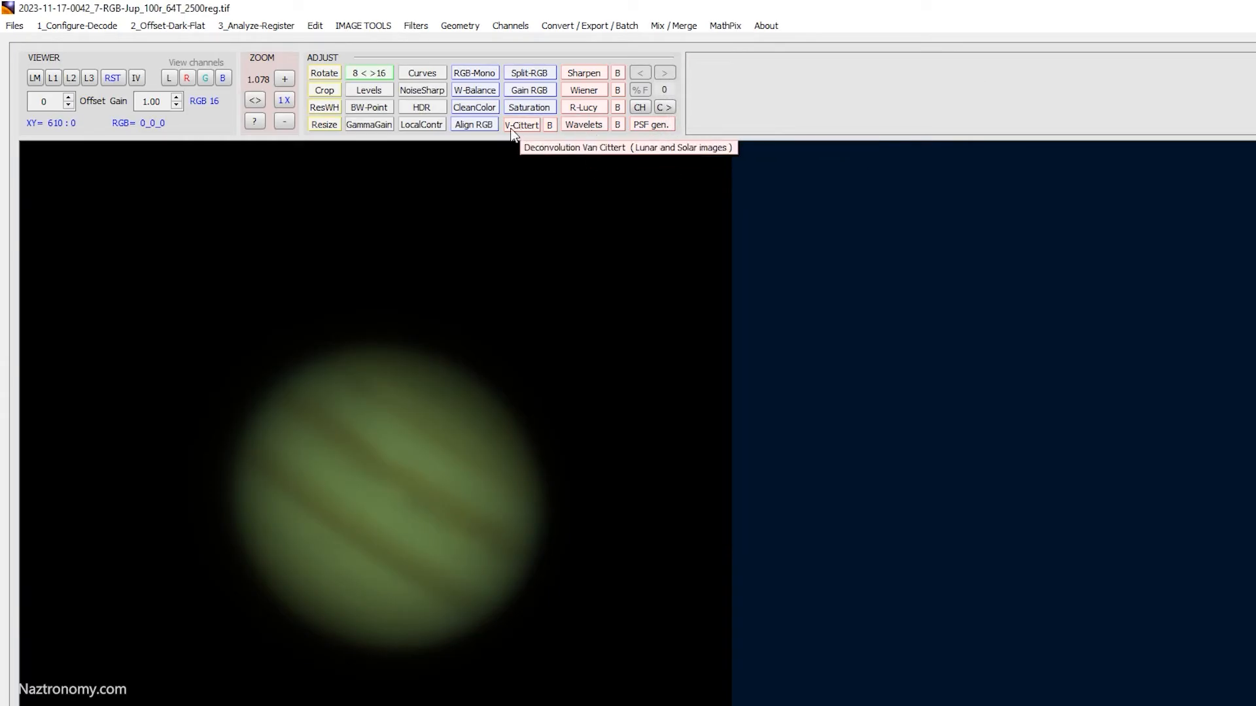
Compare Jupiter with and without the Local Contrast preview at strength 8 and cancel the adjustment
click(424, 124)
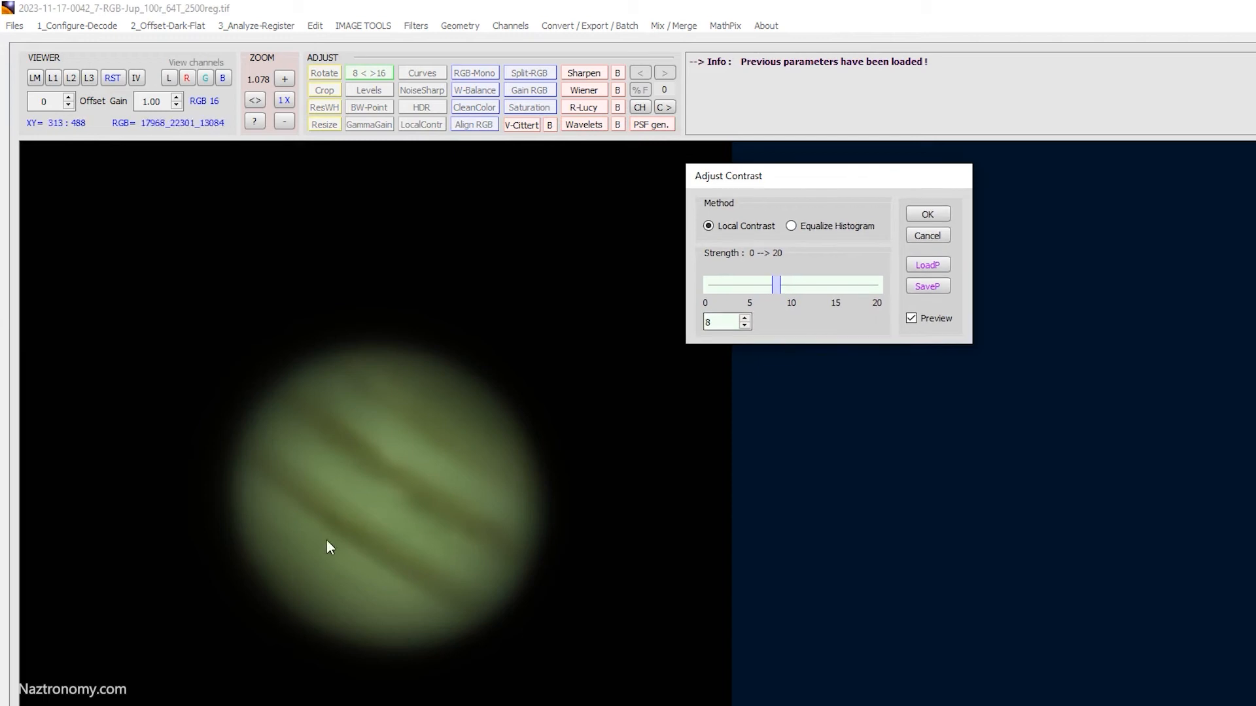
click(917, 316)
click(917, 316)
click(925, 318)
click(927, 235)
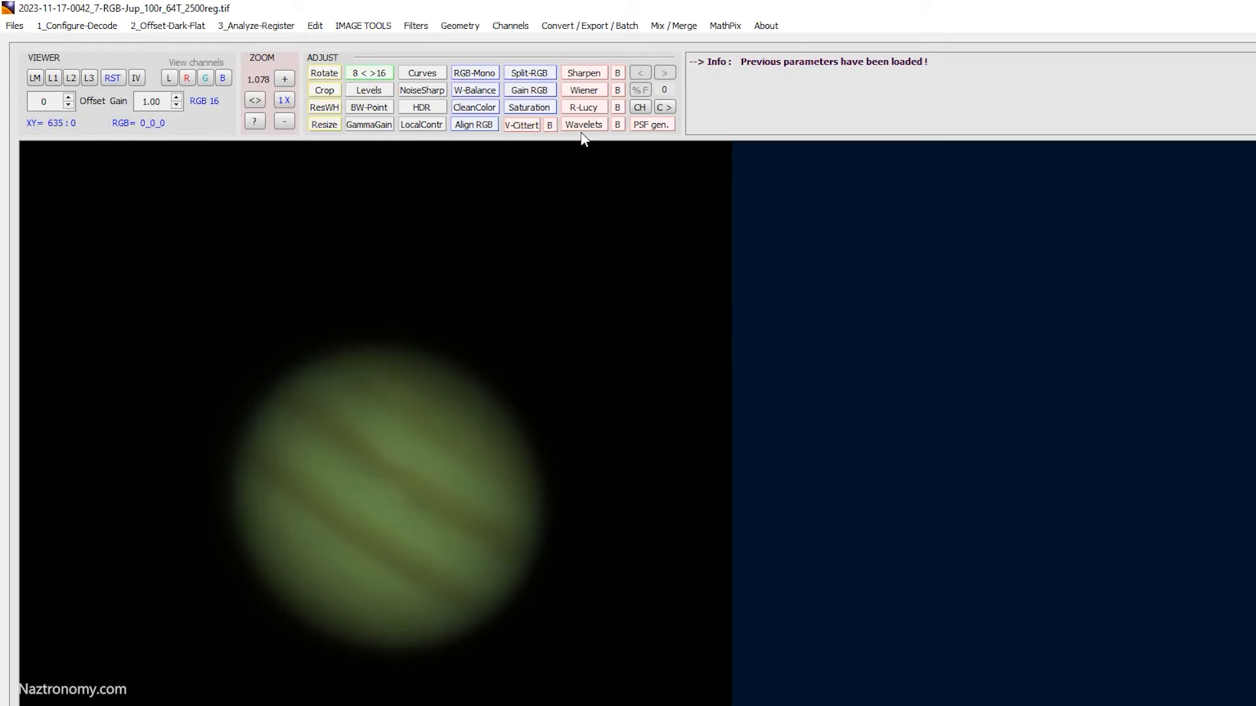
In the Sharpen filter, set the offset to 1000 ADU, the gain to 1.17 and the gamma to 1.10
click(585, 74)
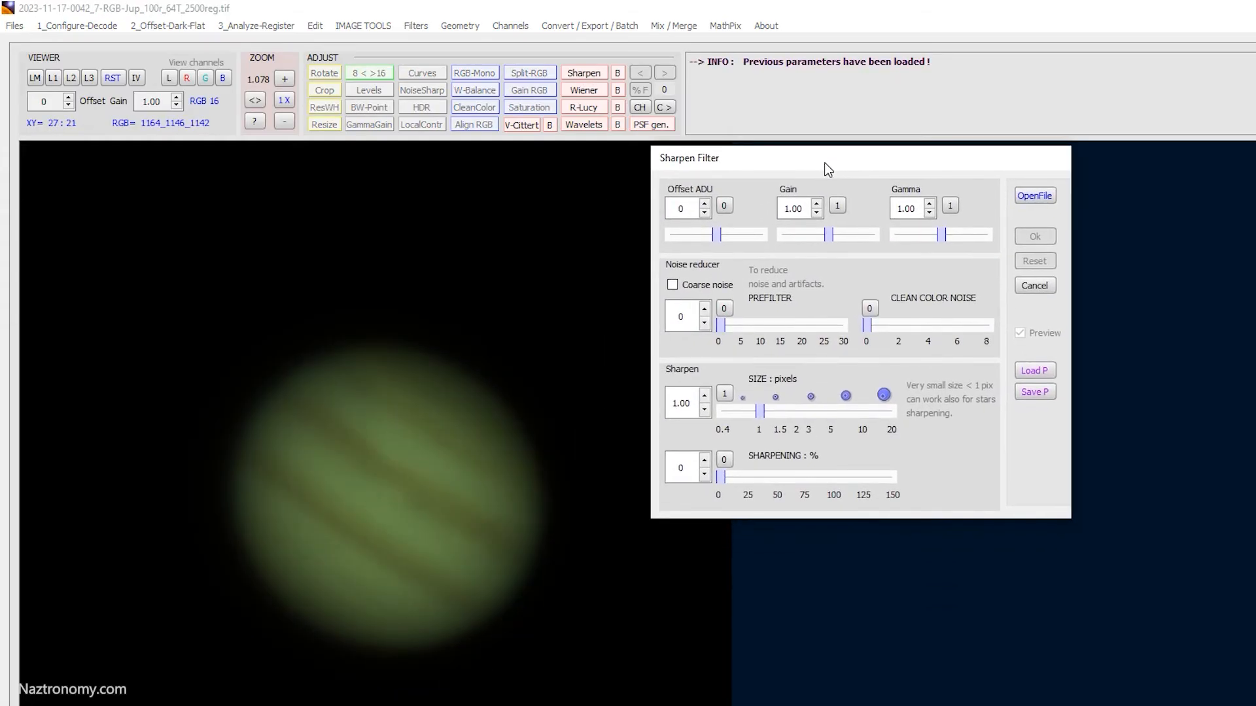
drag(721, 159, 653, 174)
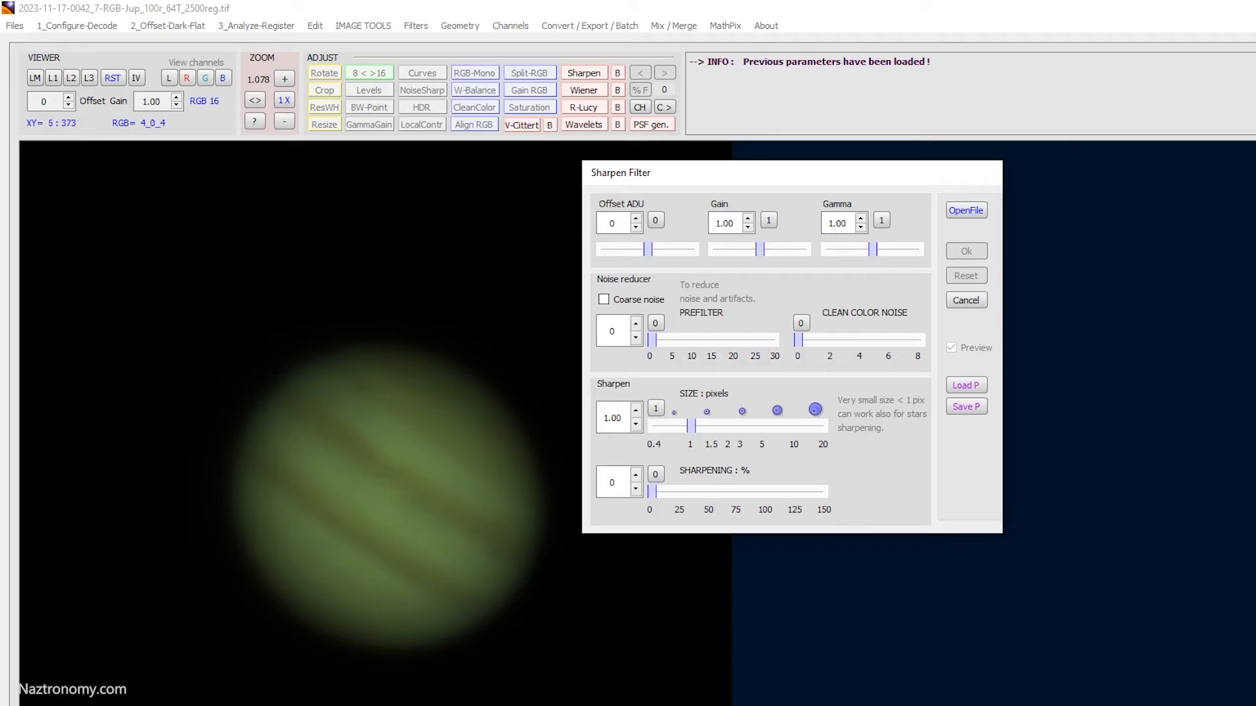
click(635, 218)
click(635, 219)
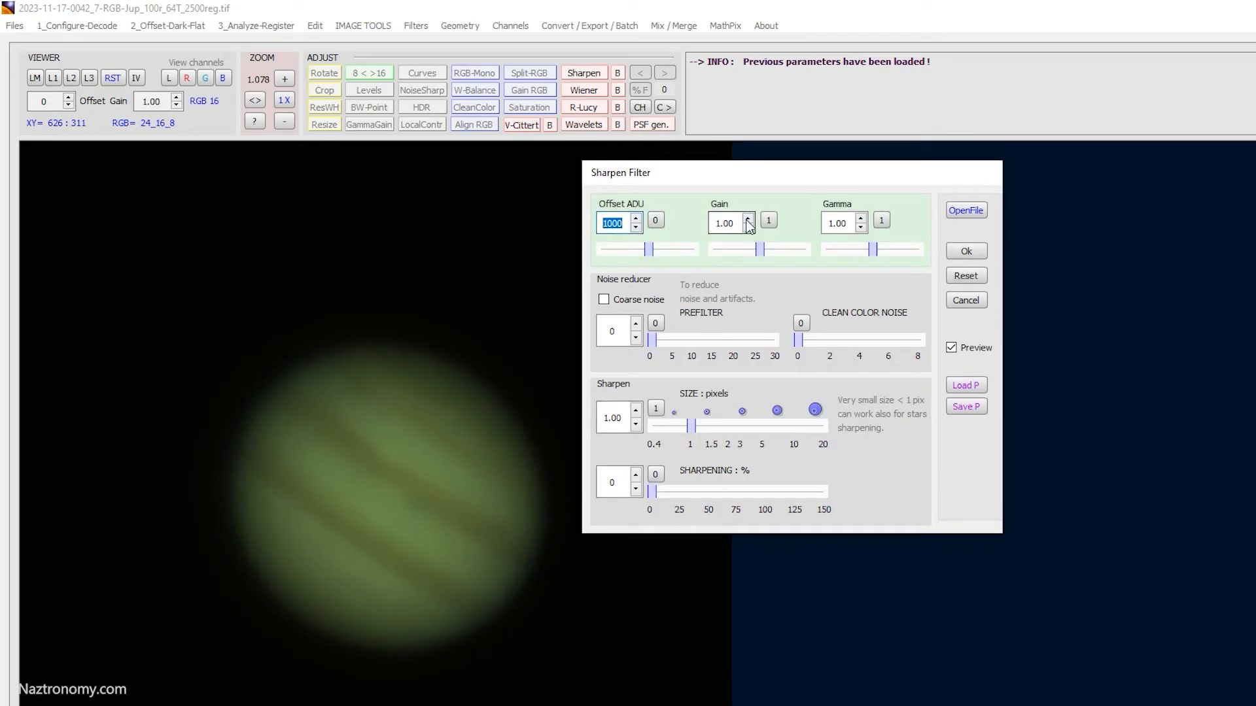
click(760, 249)
drag(775, 247, 770, 248)
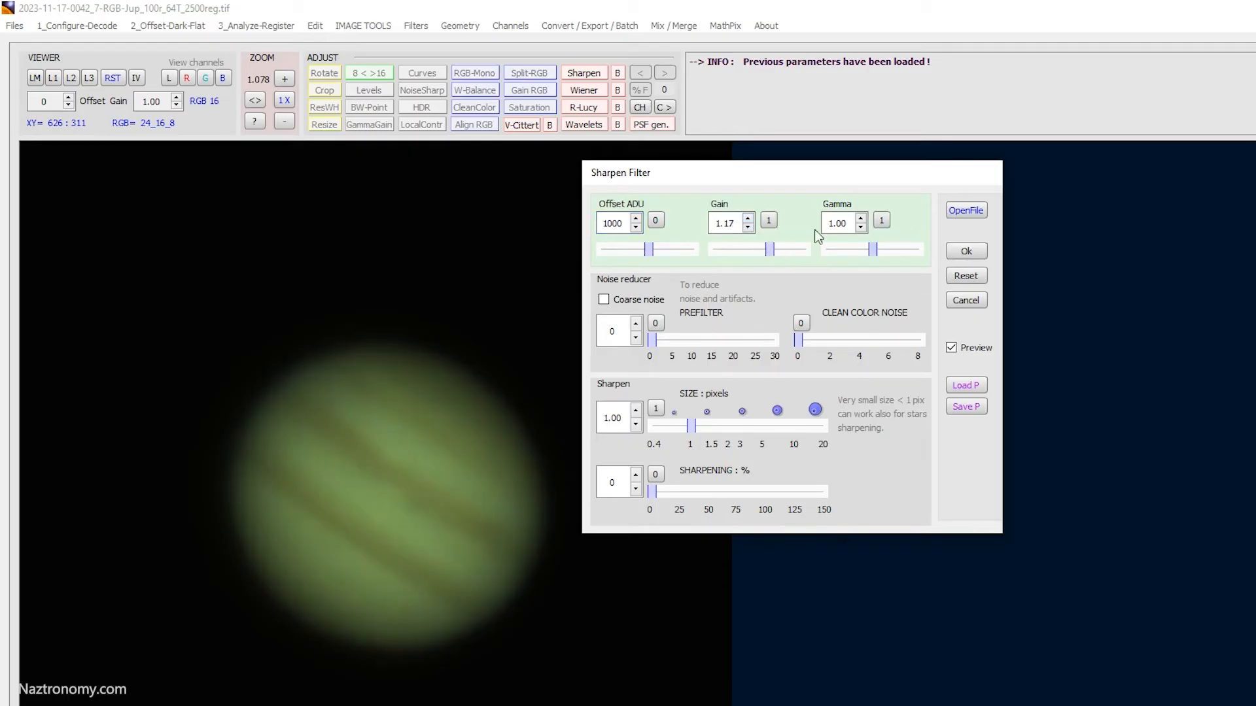
click(863, 220)
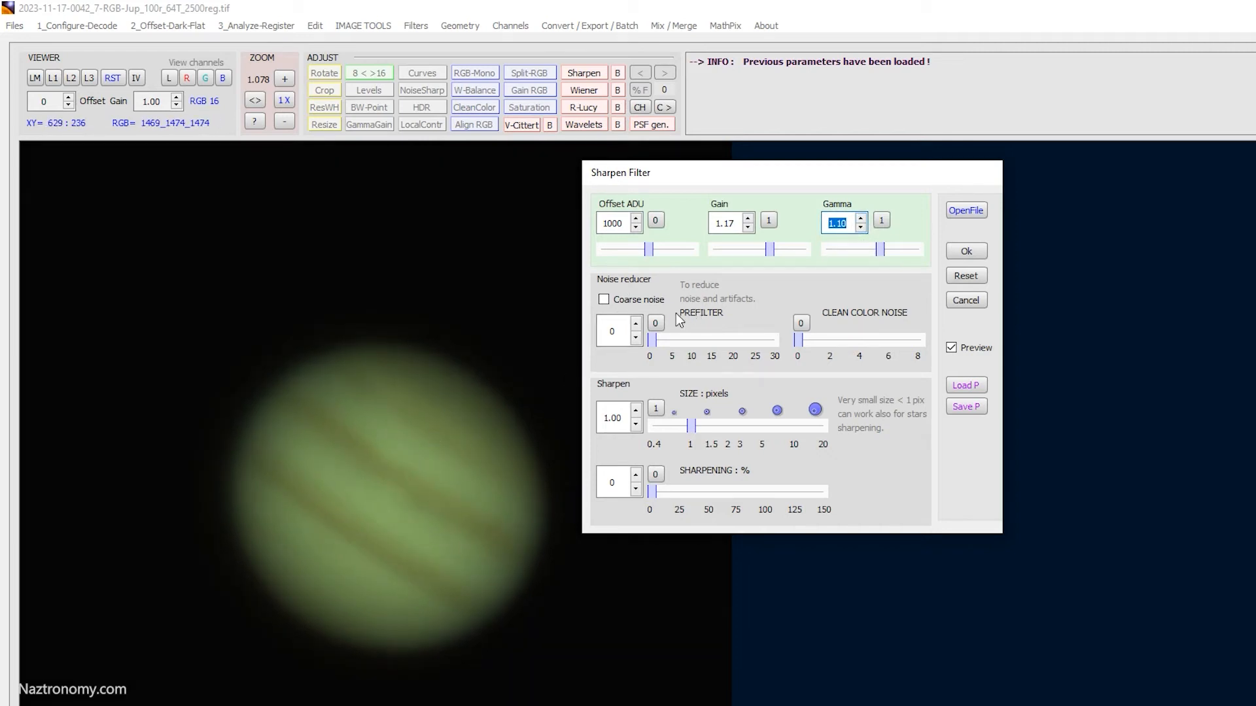
Set the noise prefilter to 11, clean color noise to about 2, sharpen size to 2.24 pixels and sharpening to 61%
drag(652, 339, 695, 341)
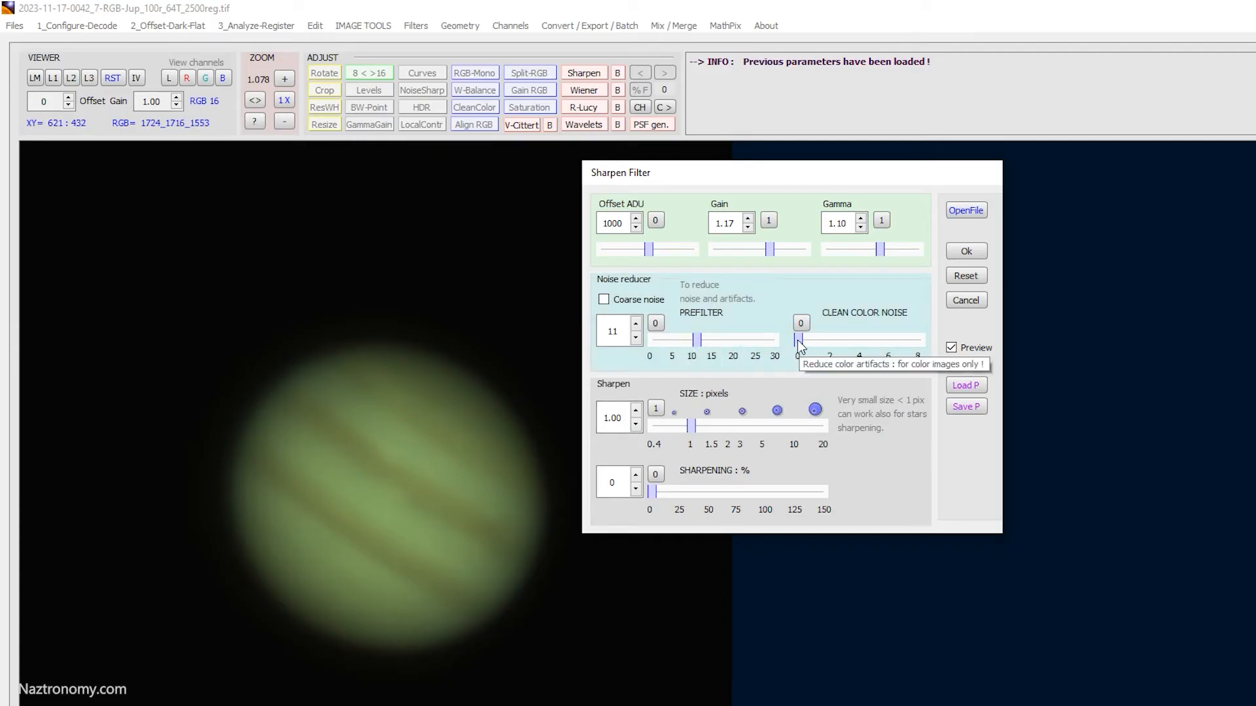
drag(800, 345, 832, 343)
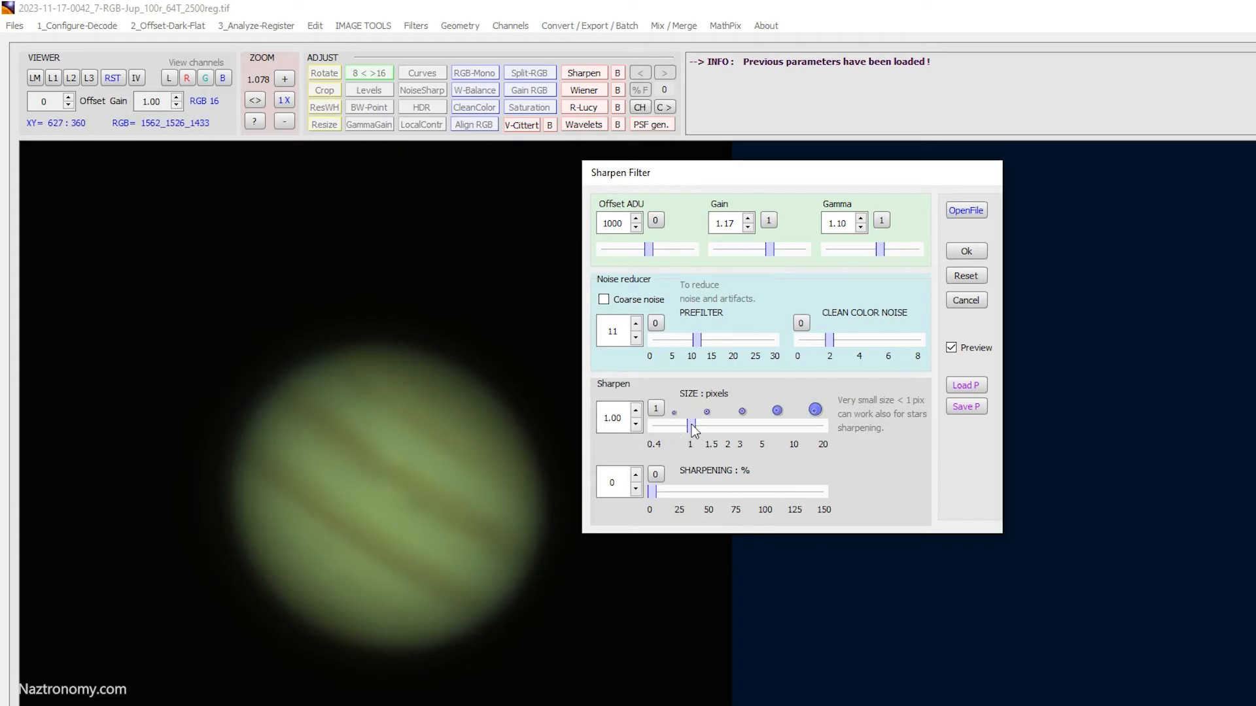
drag(724, 419, 726, 422)
drag(652, 494, 713, 500)
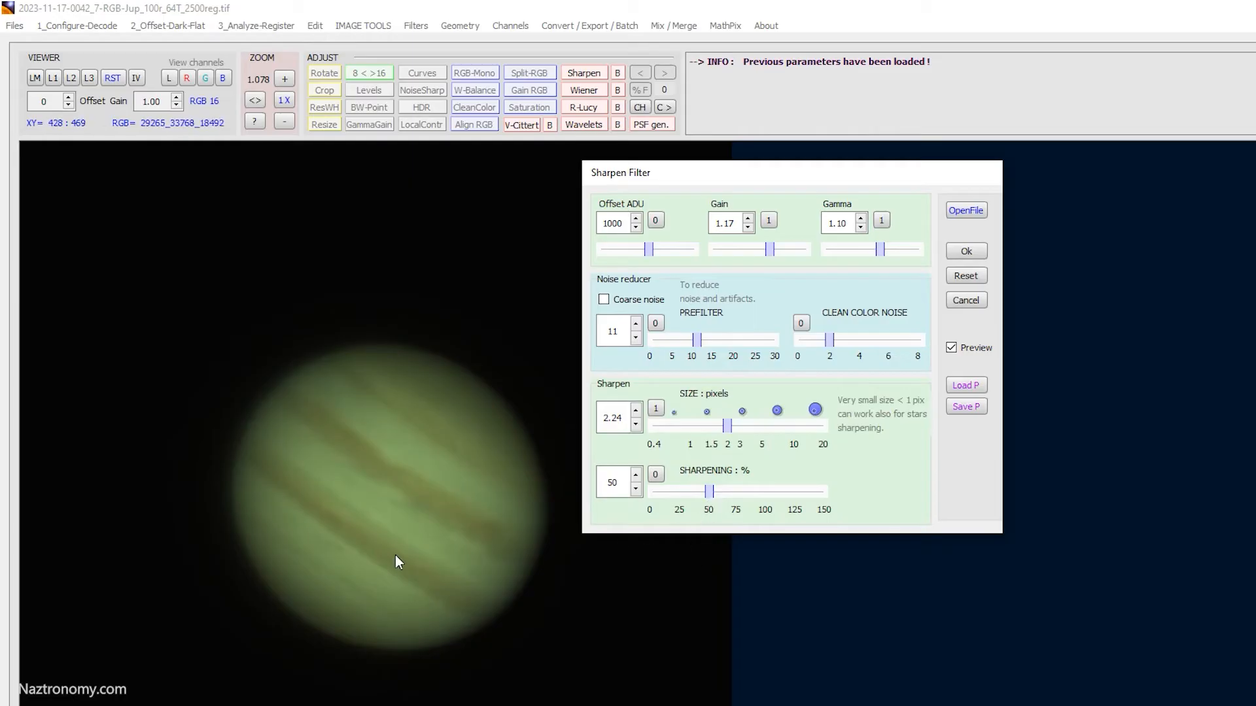
drag(708, 494, 736, 495)
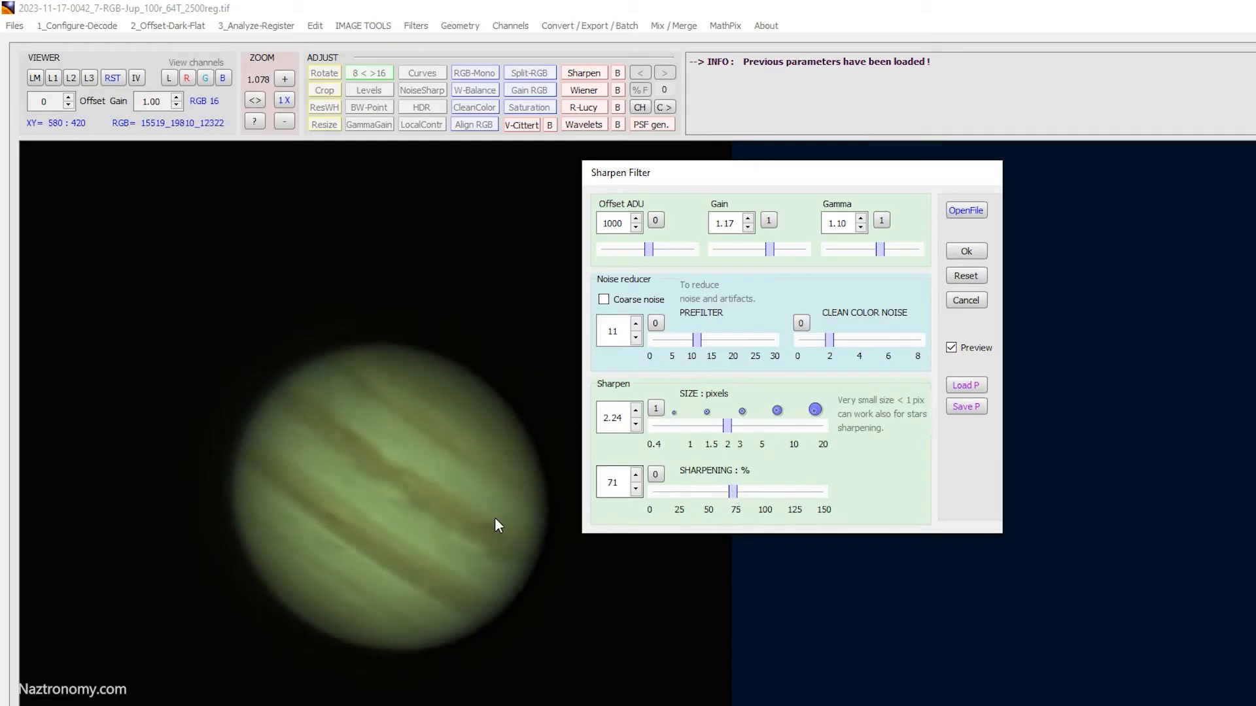
drag(733, 497, 722, 495)
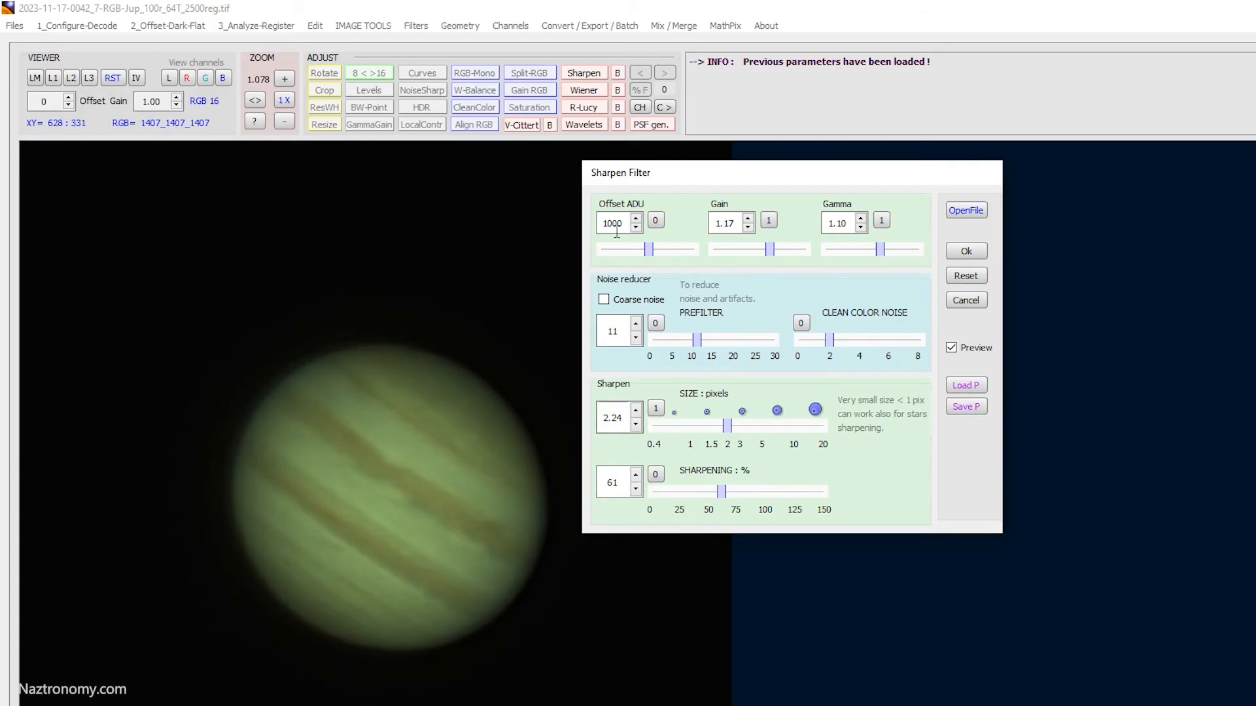
Check where sharpen parameters are saved and loaded without using a file, and apply the Sharpen filter to the image
click(979, 408)
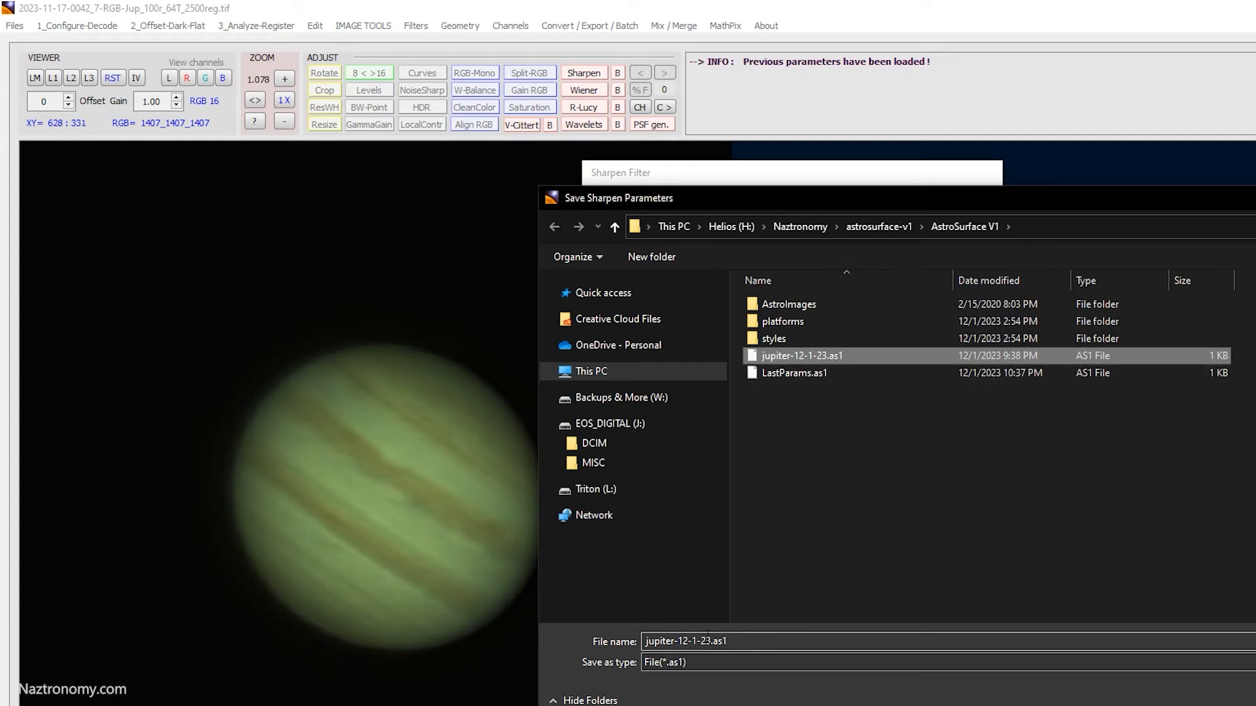
key(Escape)
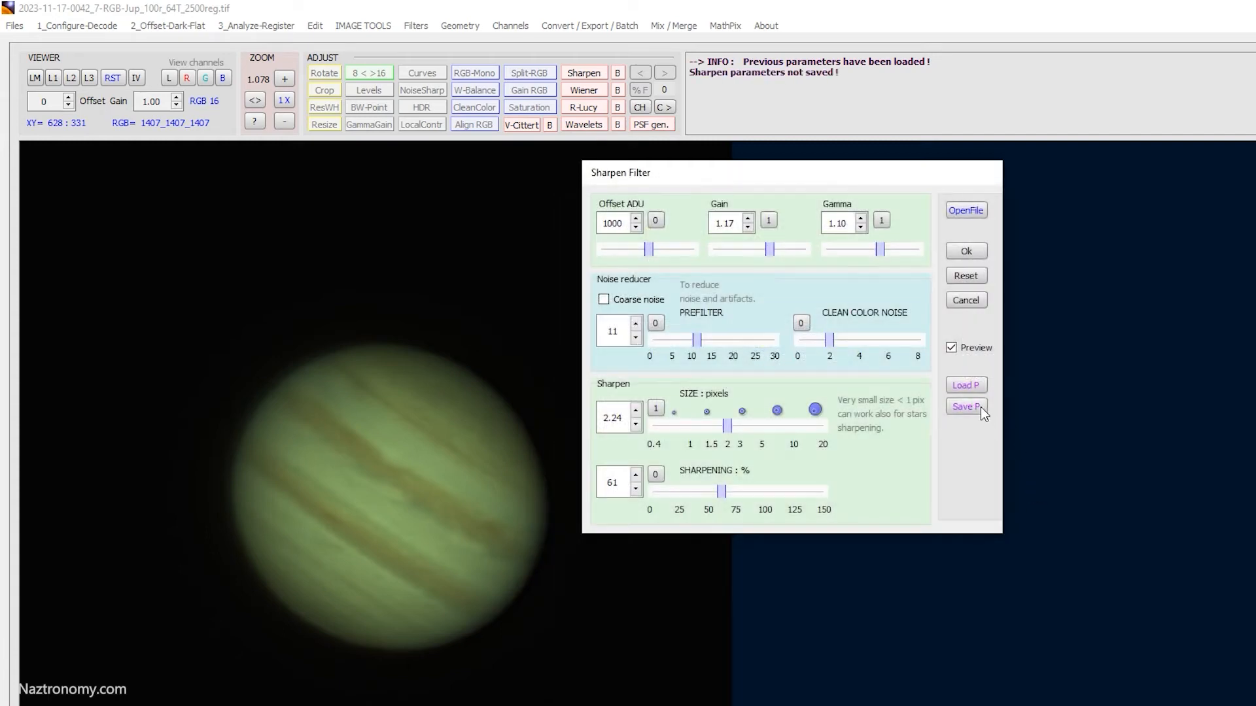
click(966, 385)
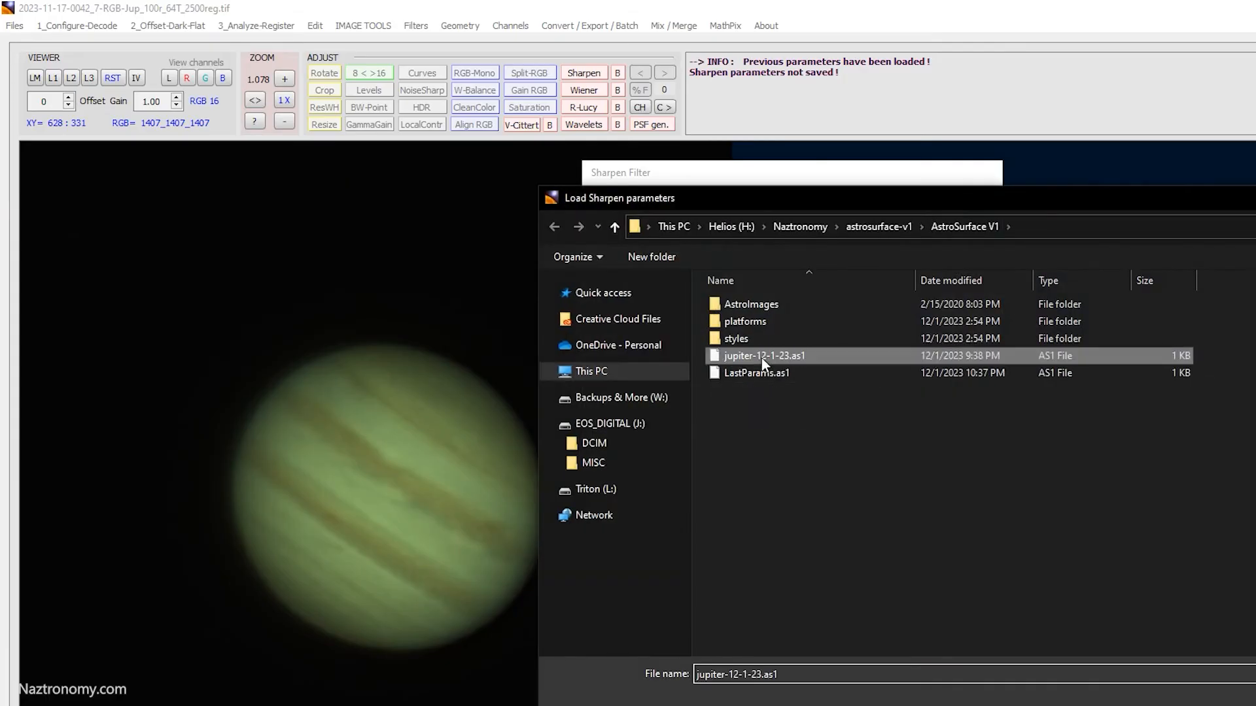
key(Escape)
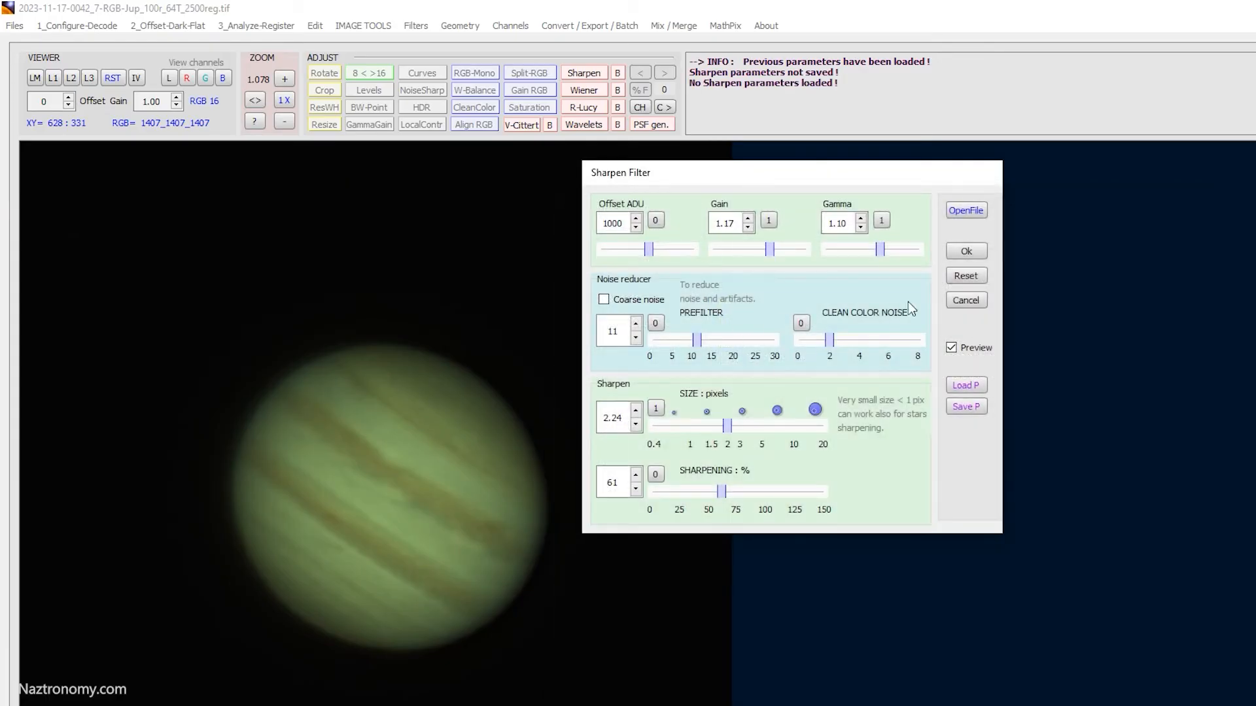
click(966, 252)
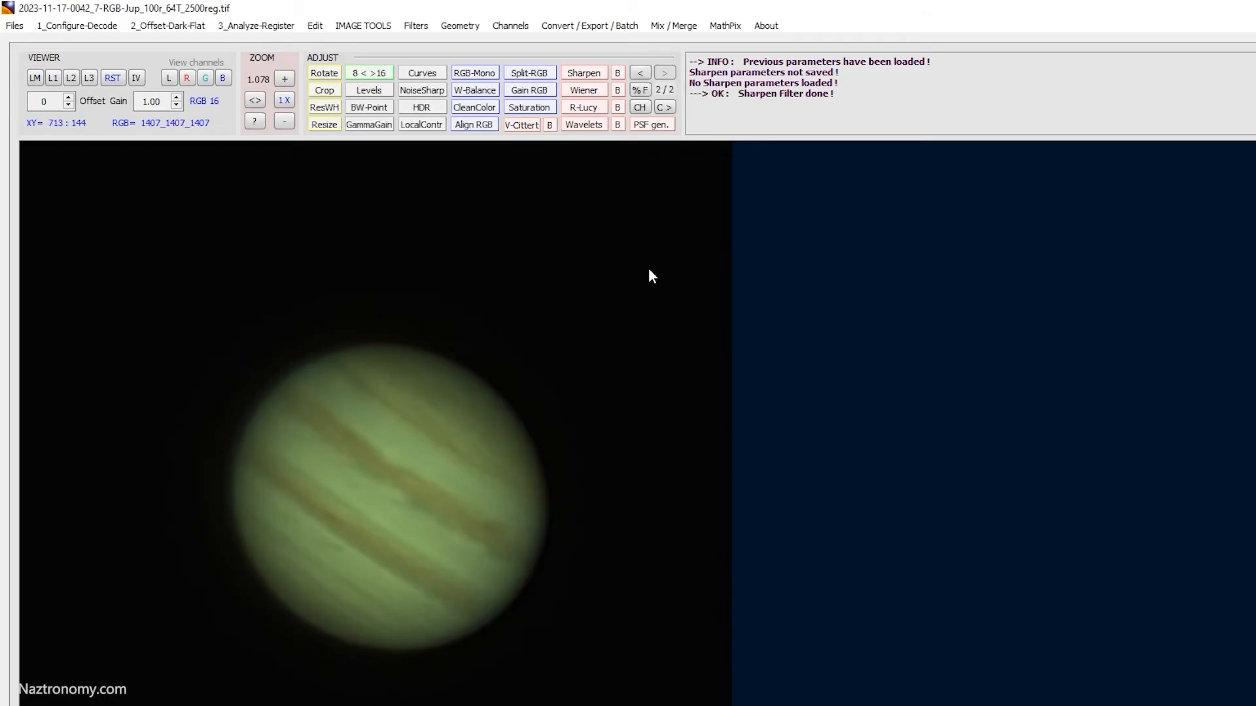
View the Wiener deconvolution settings for the sharpened image and cancel without calculating
click(584, 91)
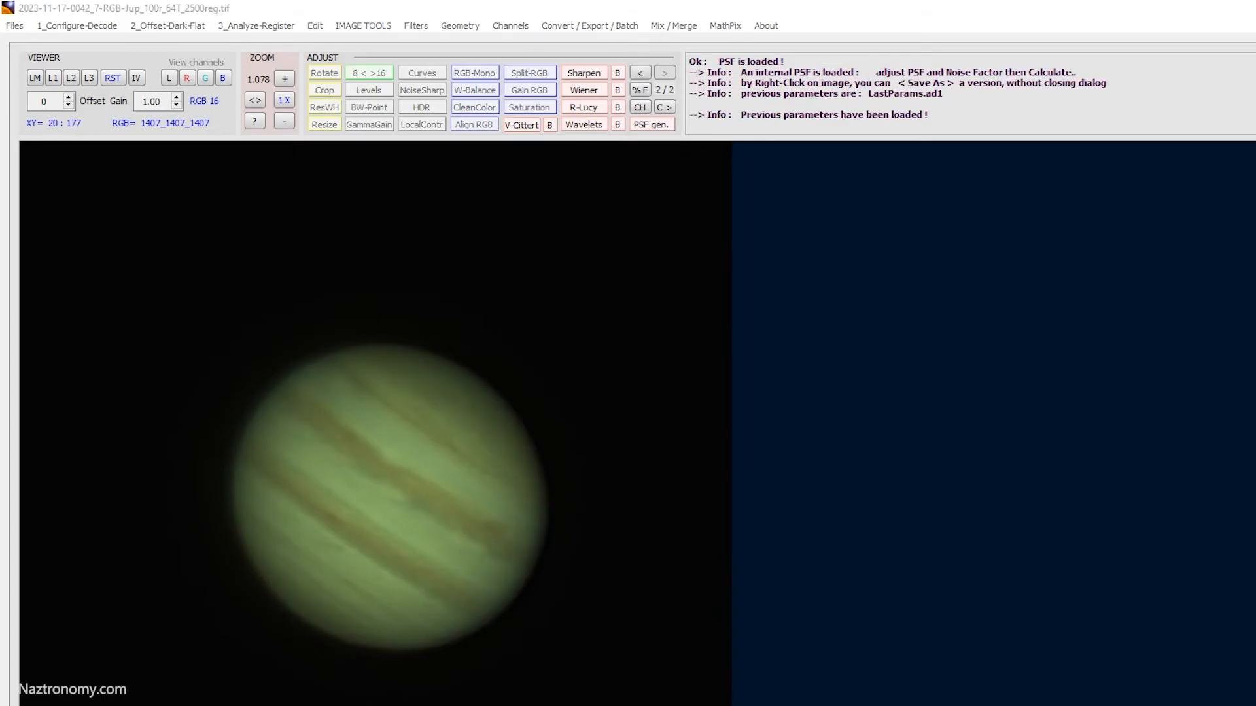
drag(1022, 183, 926, 188)
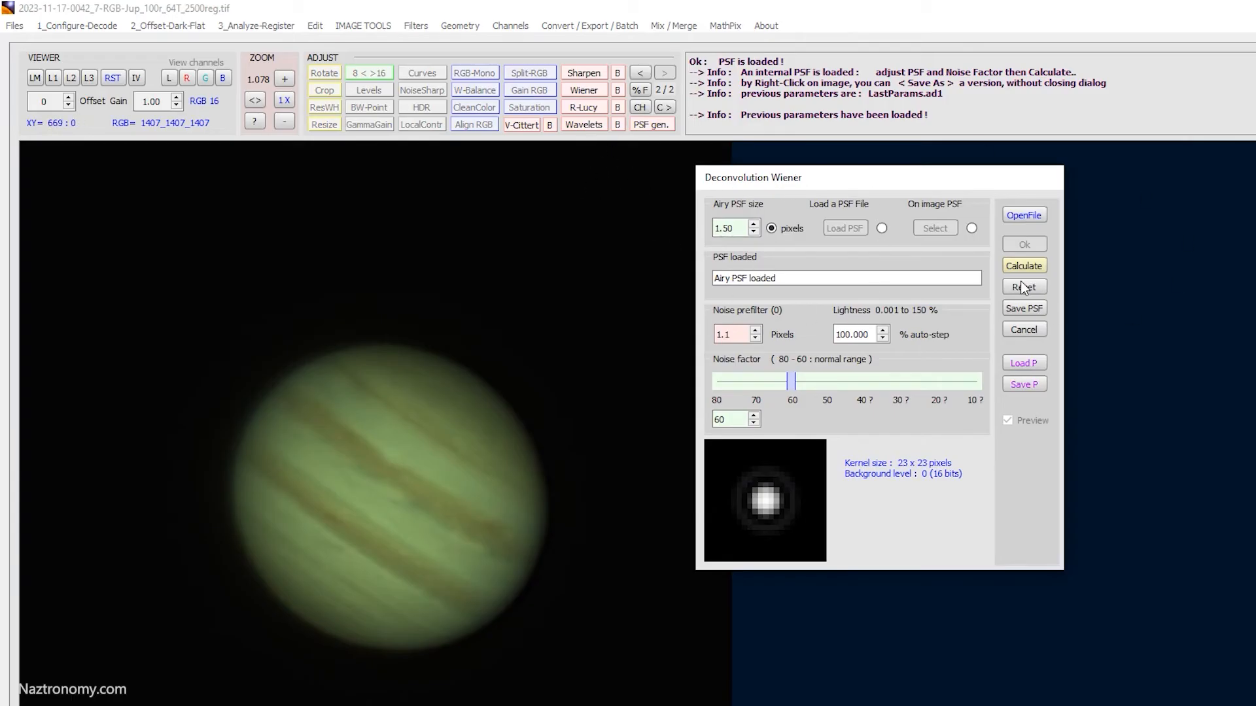
click(1031, 331)
Try a Richardson-Lucy deconvolution with a 1.50-pixel Airy PSF and 20 iterations, reset it and cancel
click(583, 109)
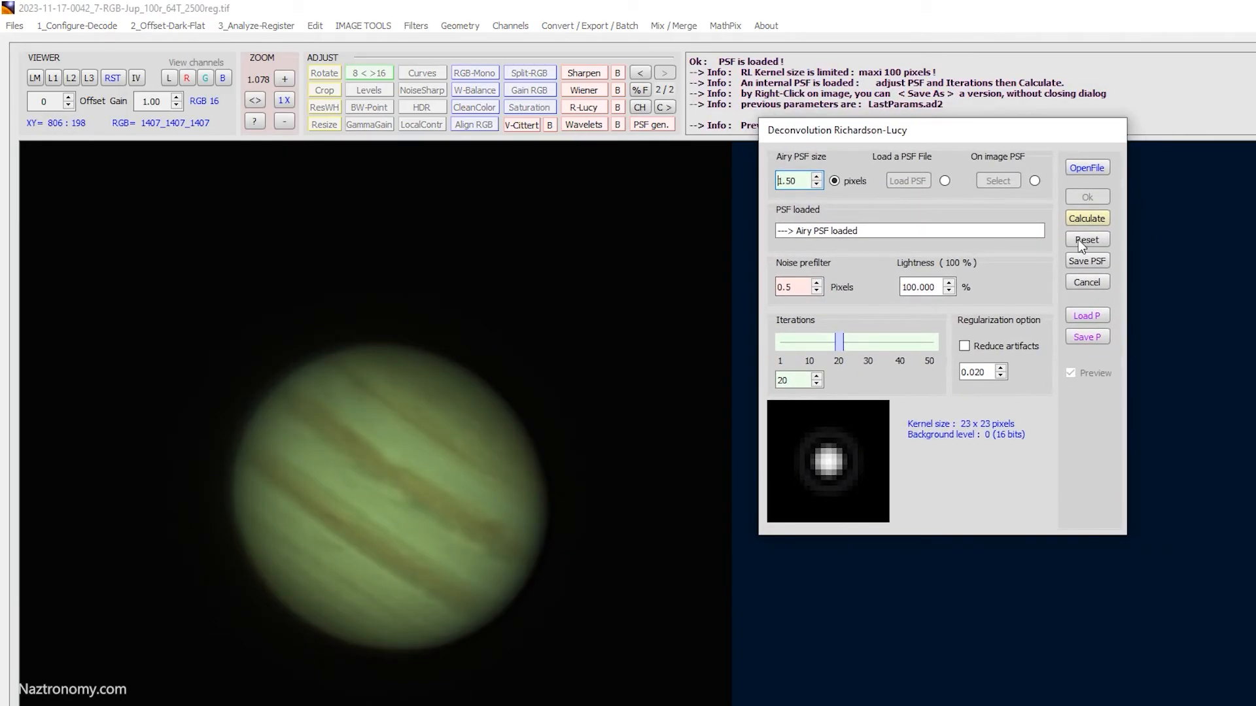
click(1087, 222)
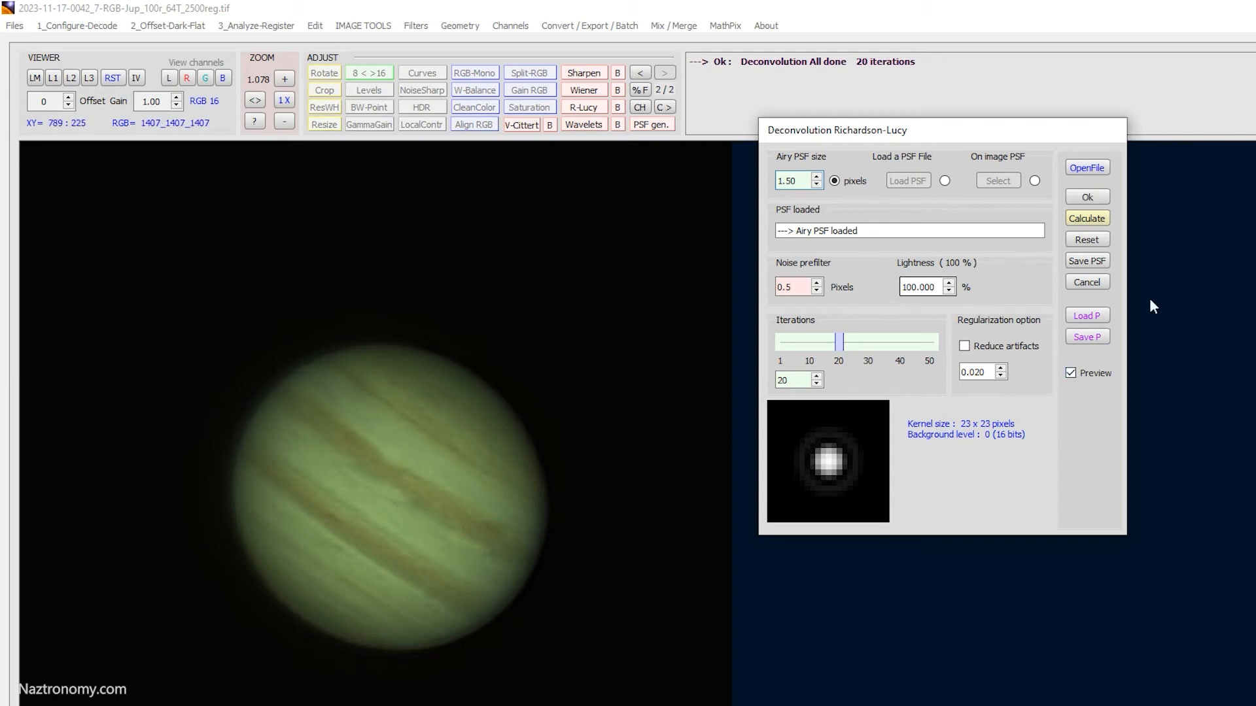
click(1096, 242)
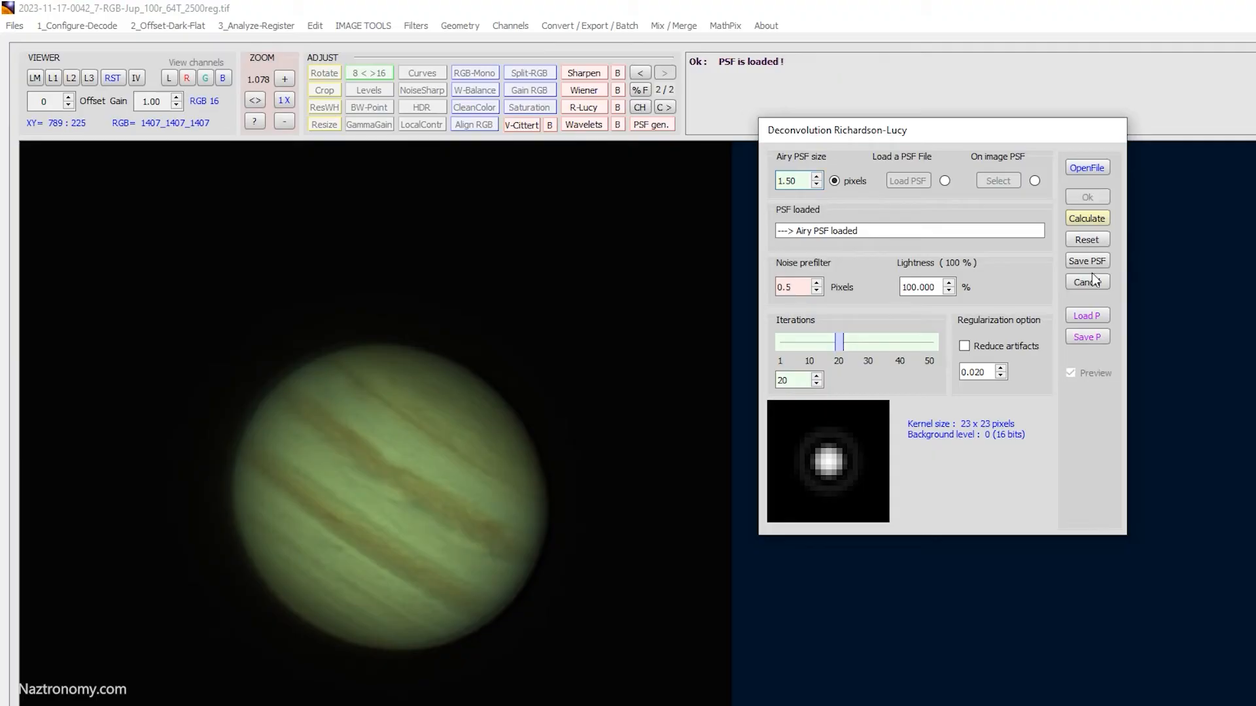
click(1085, 282)
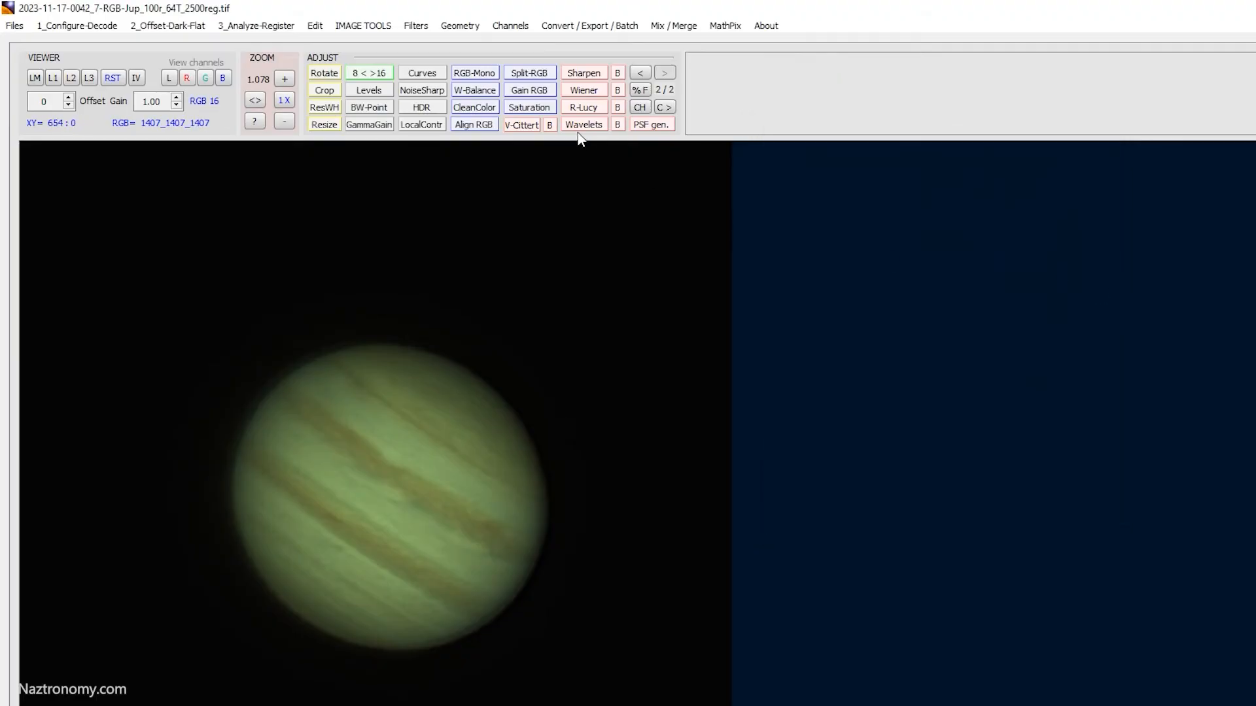
In the Wavelets Wiener deconvolution adjustments, set the offset to -1000 ADU and the gain to 1.10
click(579, 125)
drag(244, 377, 705, 172)
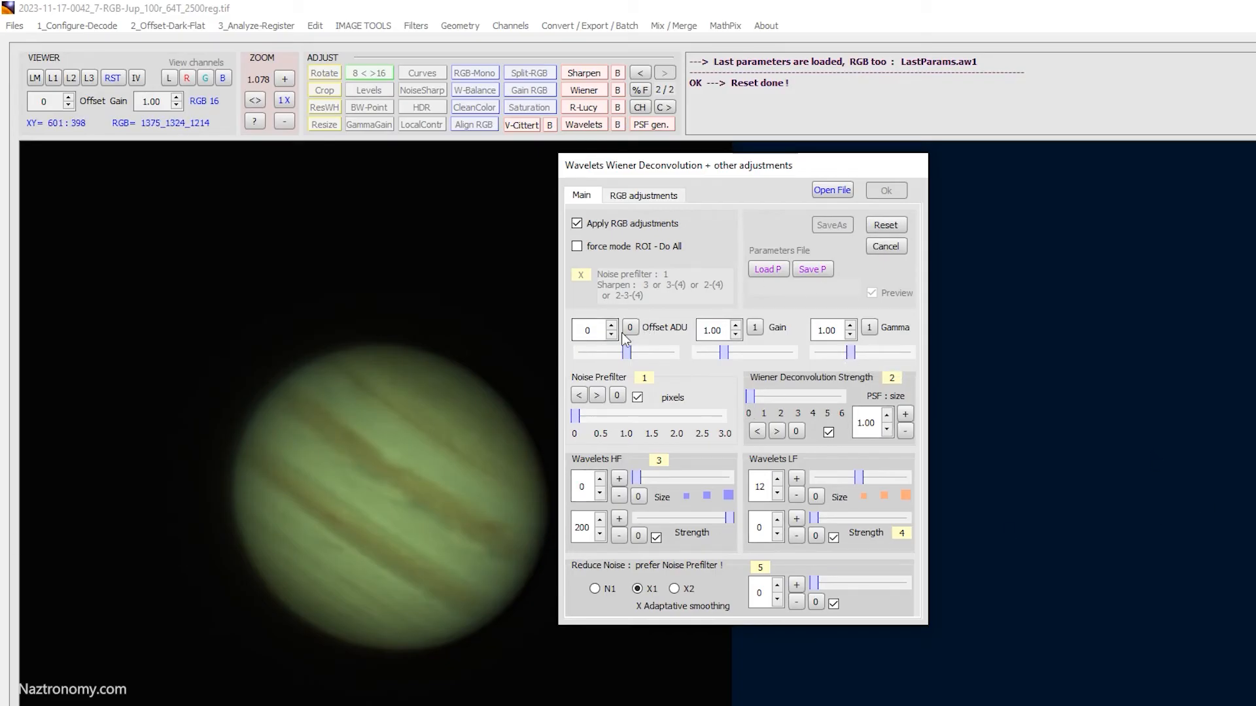
double_click(587, 330)
text(-1000)
key(Return)
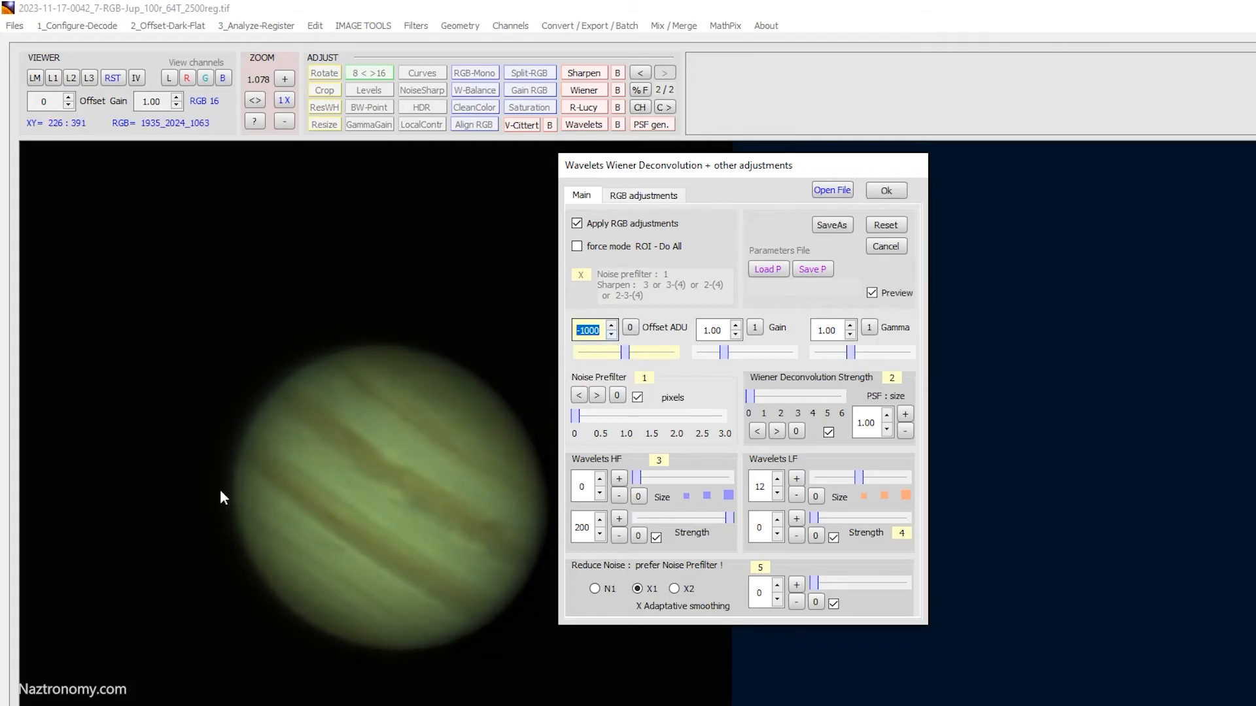
click(736, 327)
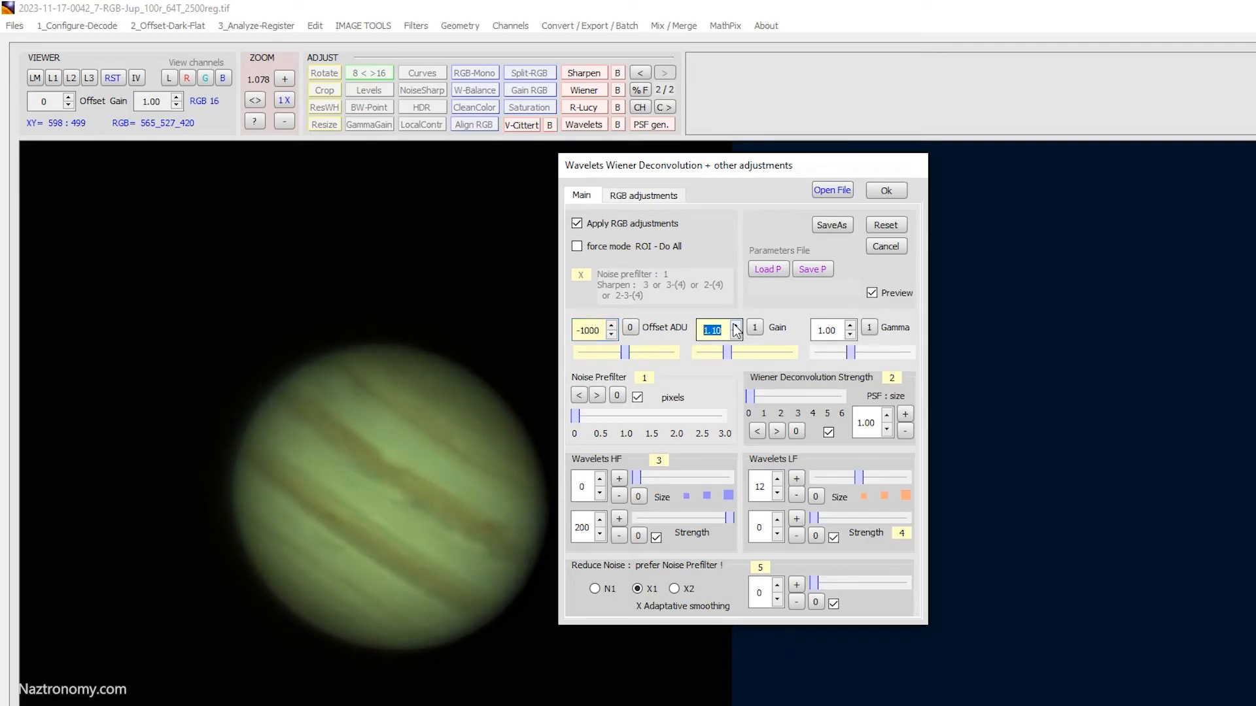
Set the gamma to 1.06 and the noise prefilter to about 1.5 pixels
click(851, 323)
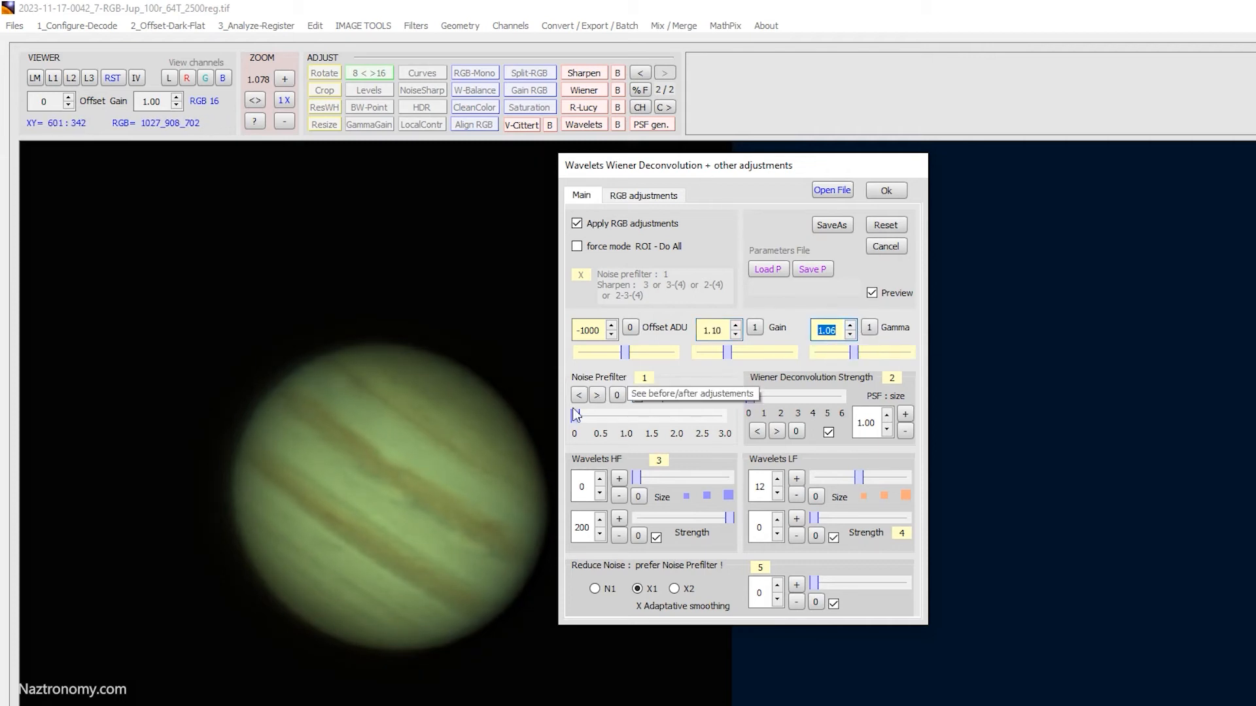
drag(576, 416, 658, 423)
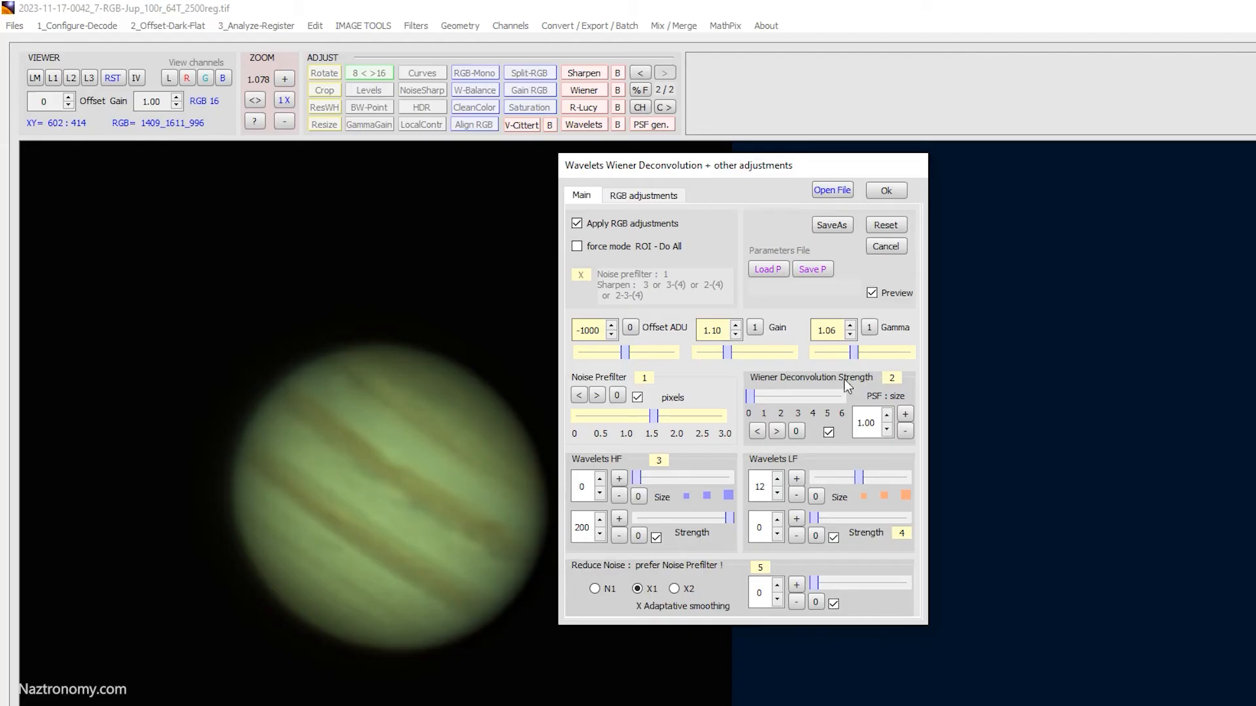
Set the Wiener deconvolution strength to about 1 with a PSF size of 1.40, and compare the image with and without it
drag(753, 397, 762, 398)
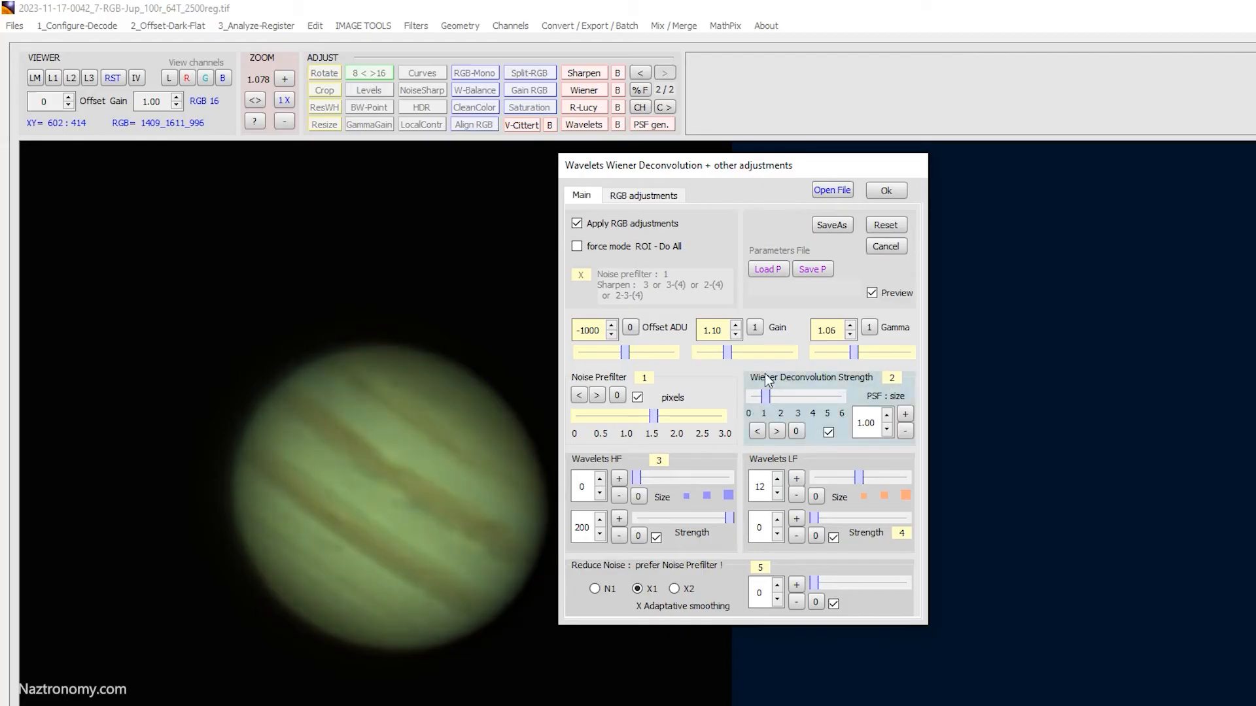
click(887, 416)
click(887, 416)
click(887, 416)
click(887, 416)
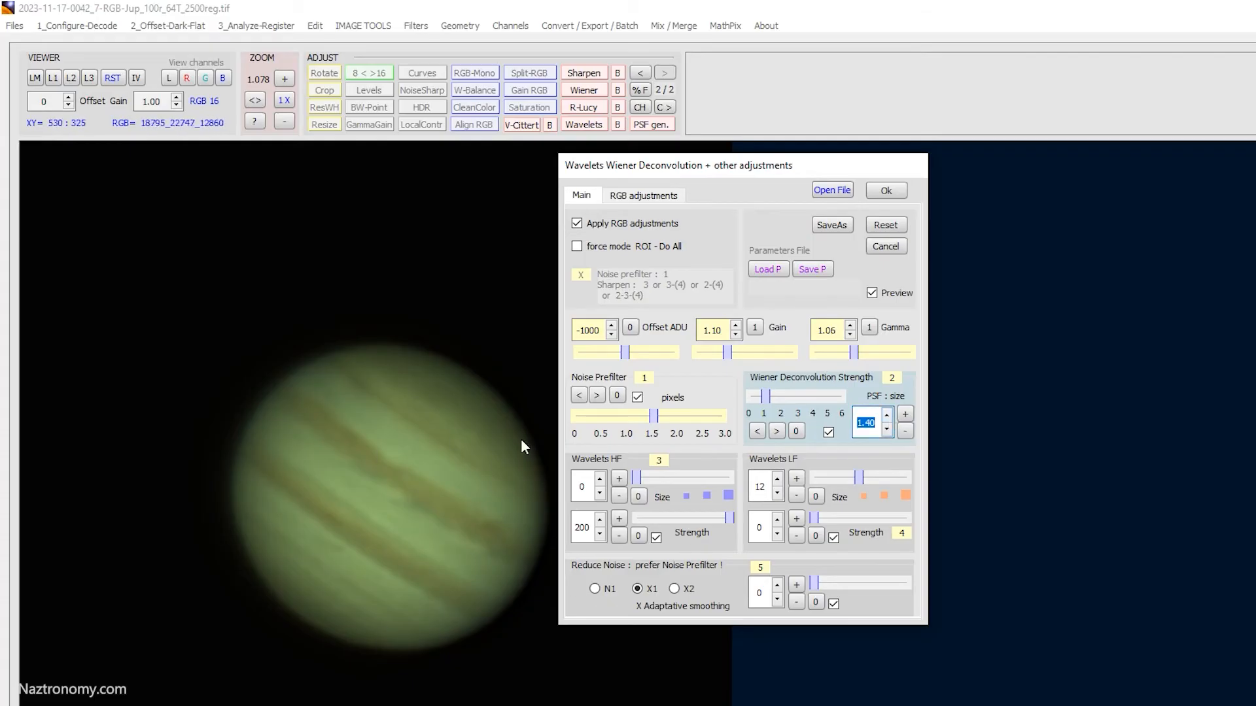
click(828, 433)
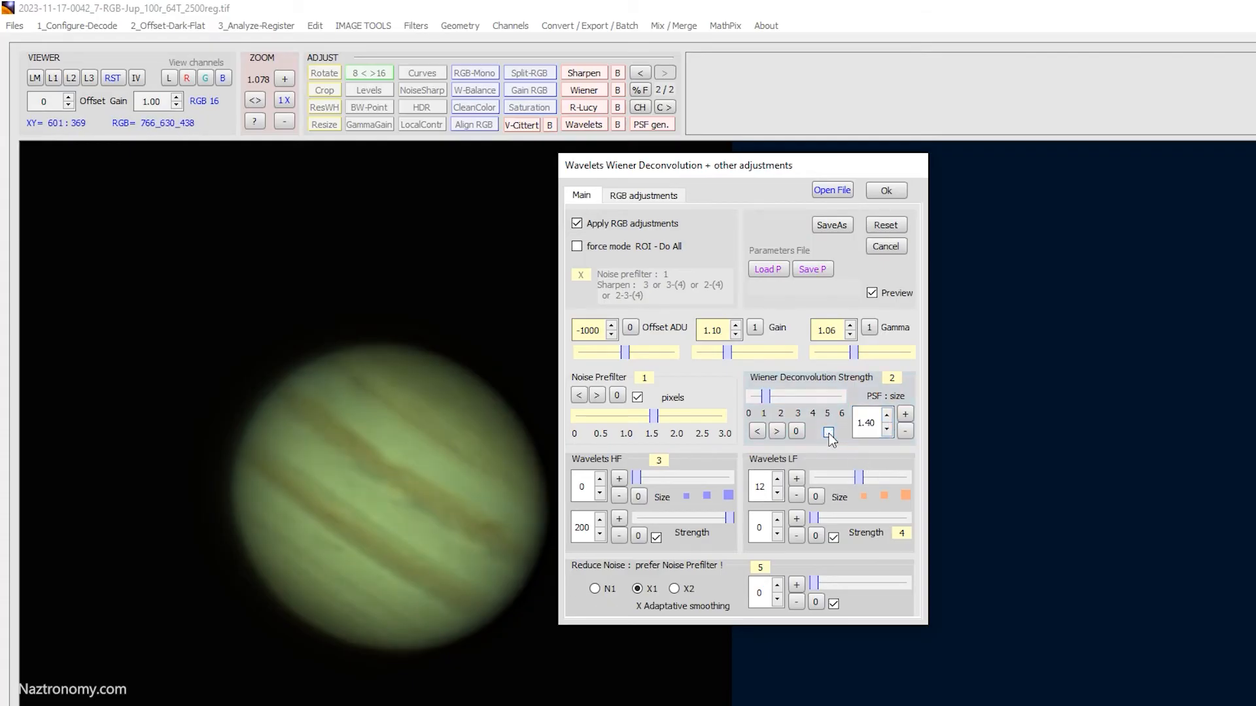
click(829, 433)
click(829, 433)
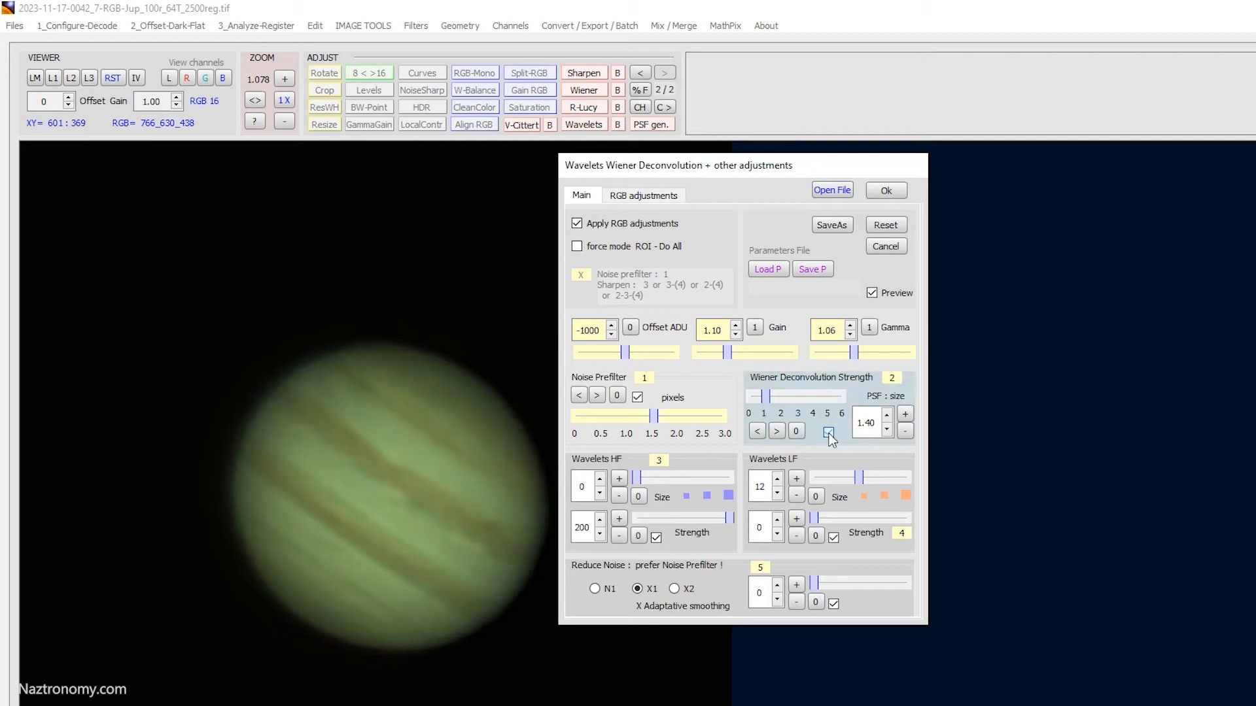
click(828, 433)
click(828, 433)
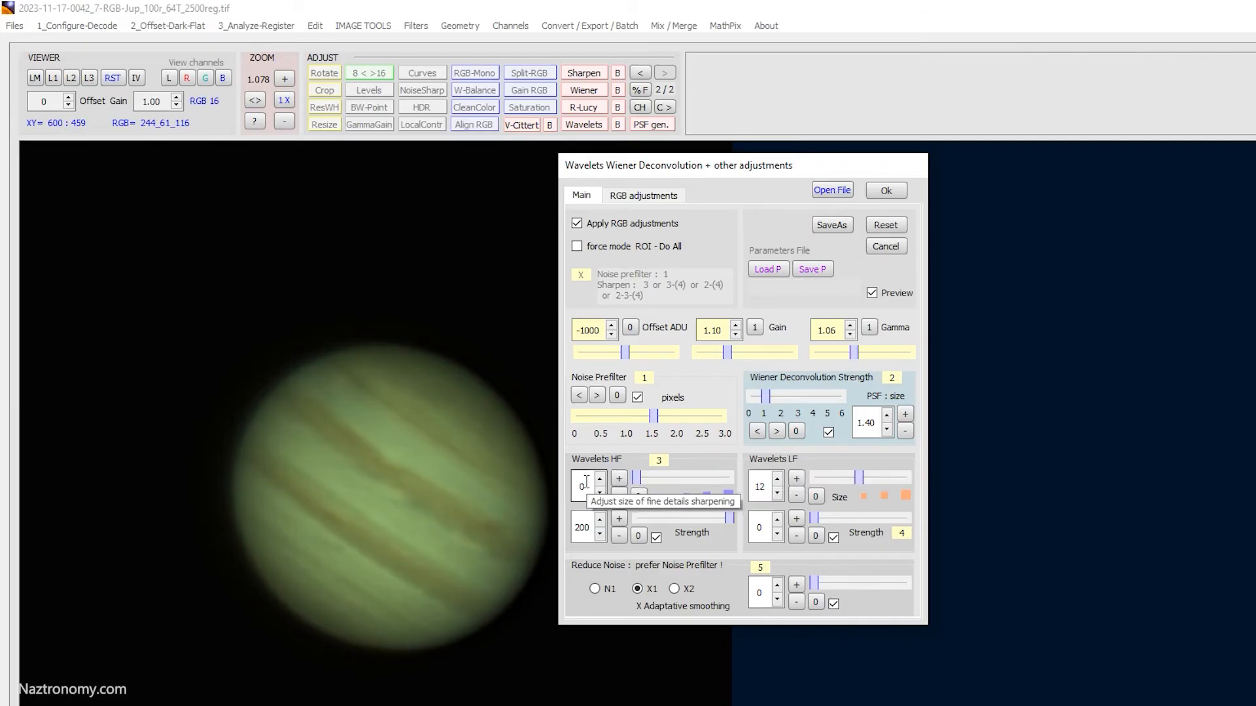
Set the Wavelets HF size to 2 and strength to 74, and raise the noise prefilter to about 2 pixels
double_click(583, 528)
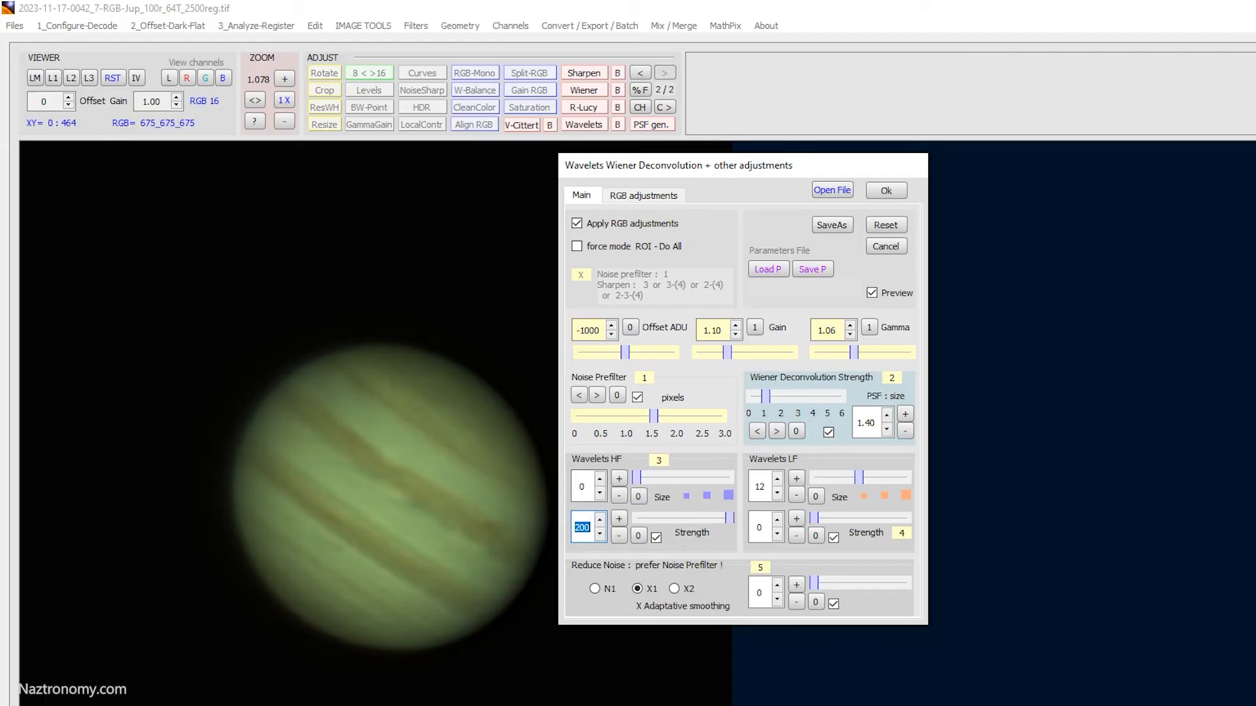
drag(634, 480, 643, 480)
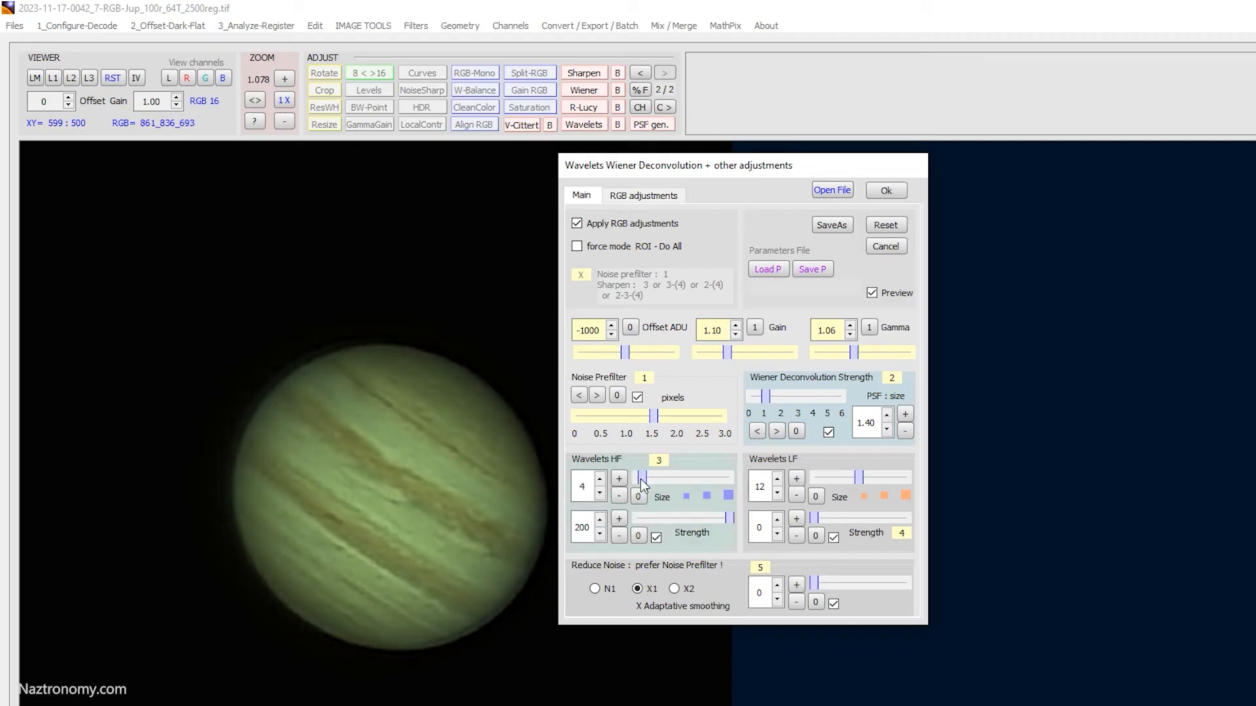
drag(728, 527, 652, 523)
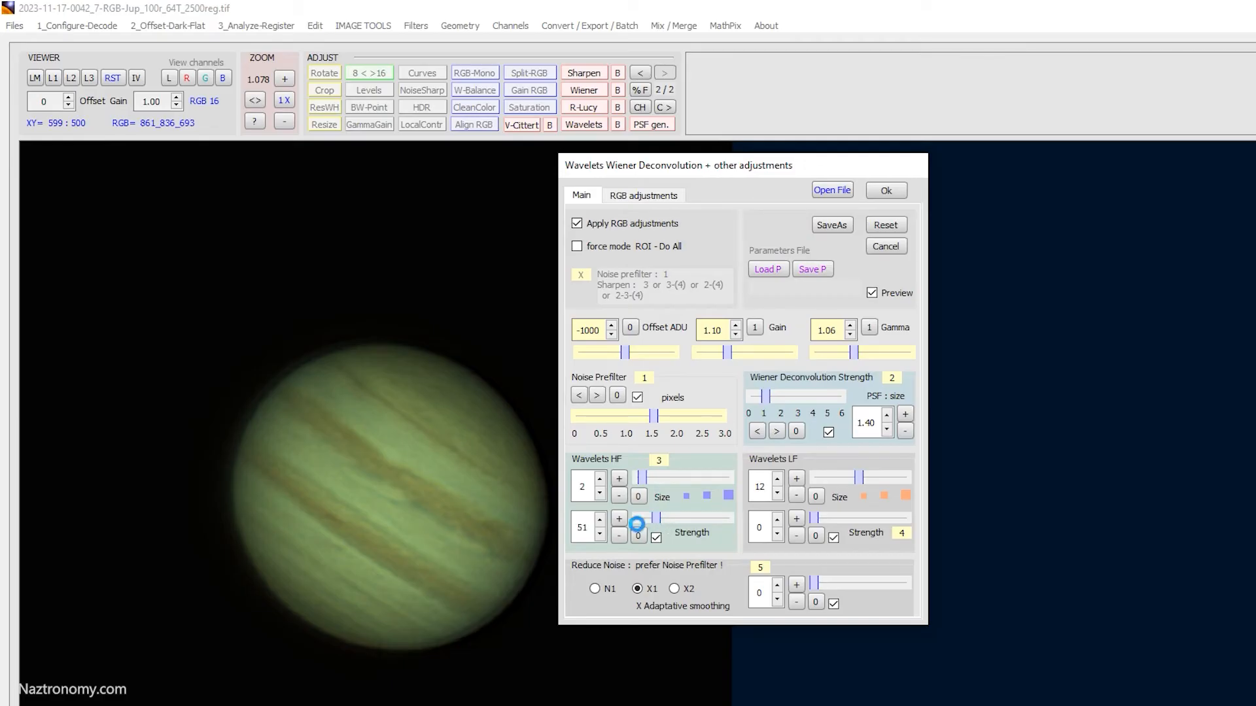
click(598, 521)
click(657, 536)
click(657, 536)
click(673, 516)
drag(654, 417, 672, 417)
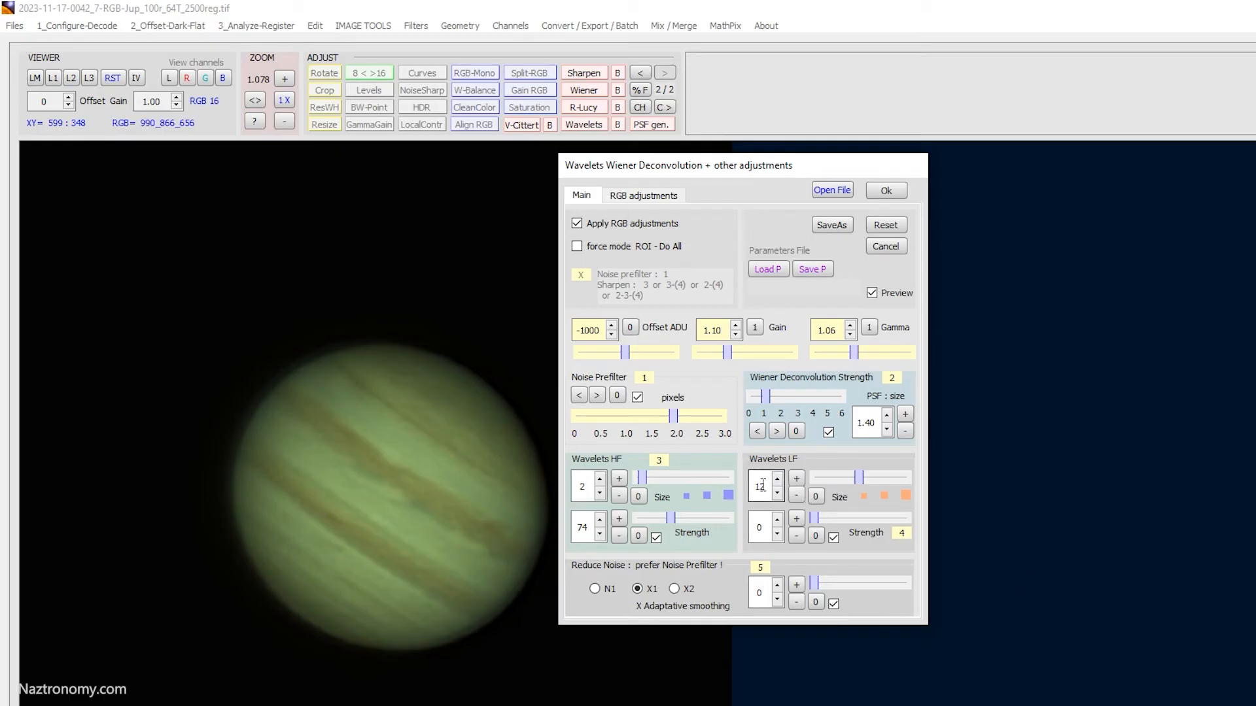
Set the Wavelets LF size to 4 and strength to 5
drag(858, 478, 828, 481)
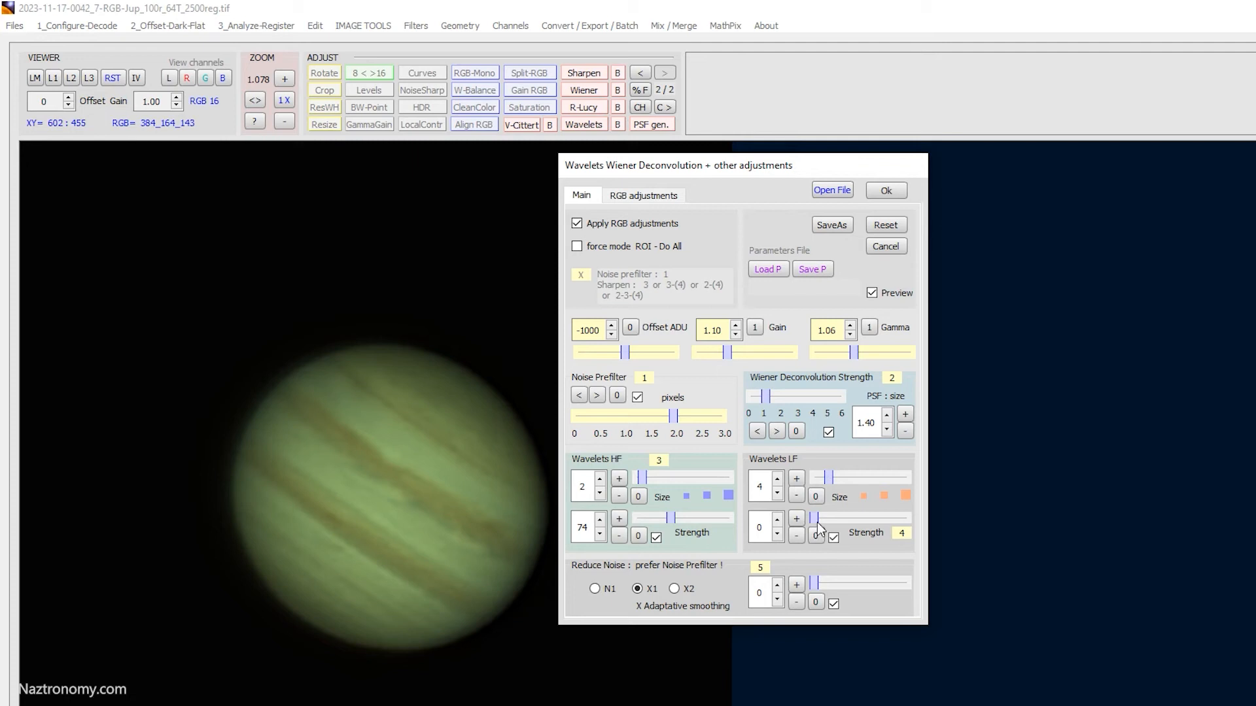
drag(815, 519, 817, 524)
click(799, 520)
Reduce noise with the X2 adaptive smoothing at a value of 4
click(674, 590)
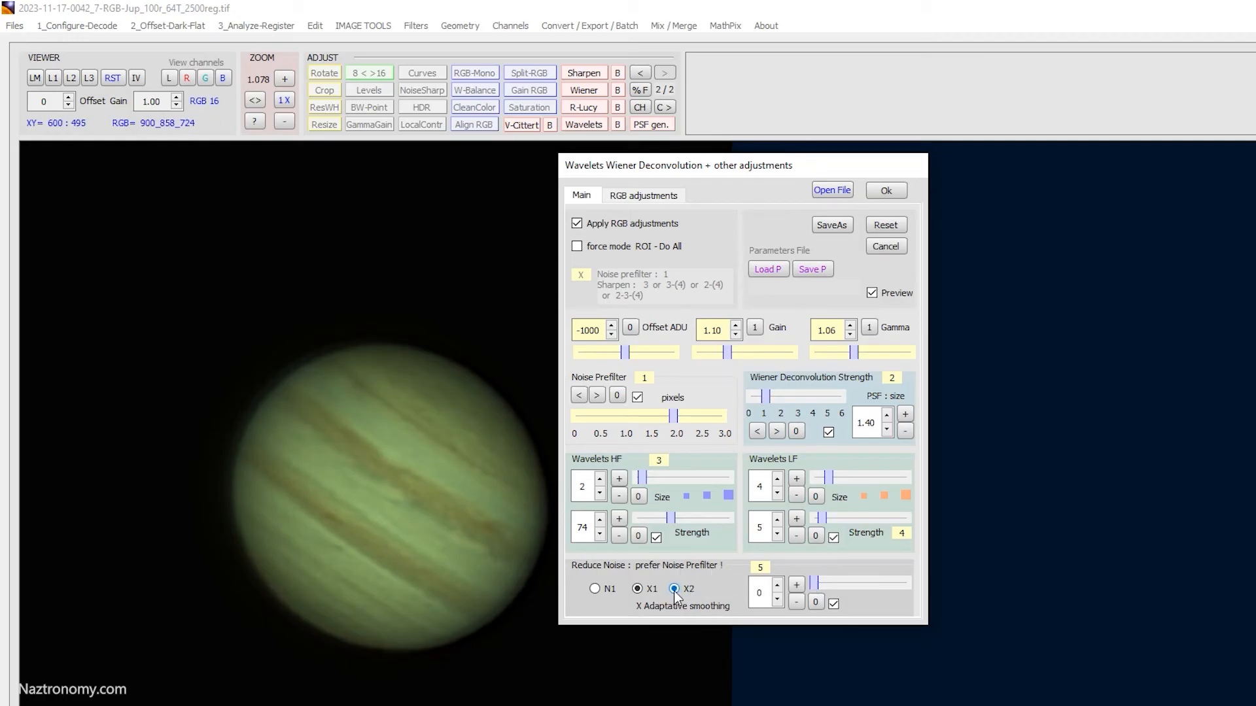
click(826, 584)
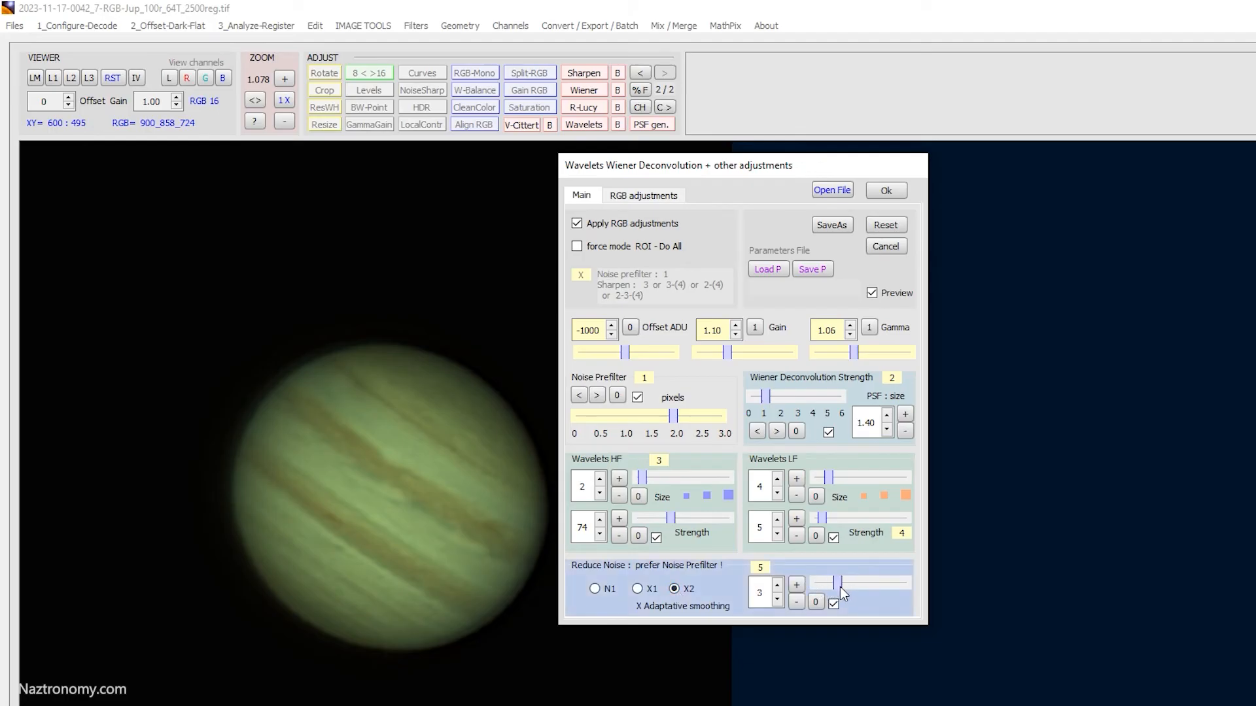
drag(839, 591, 828, 587)
click(835, 605)
Review the RGB channel adjustments without changing them and apply the wavelets and deconvolution settings to the image
click(636, 199)
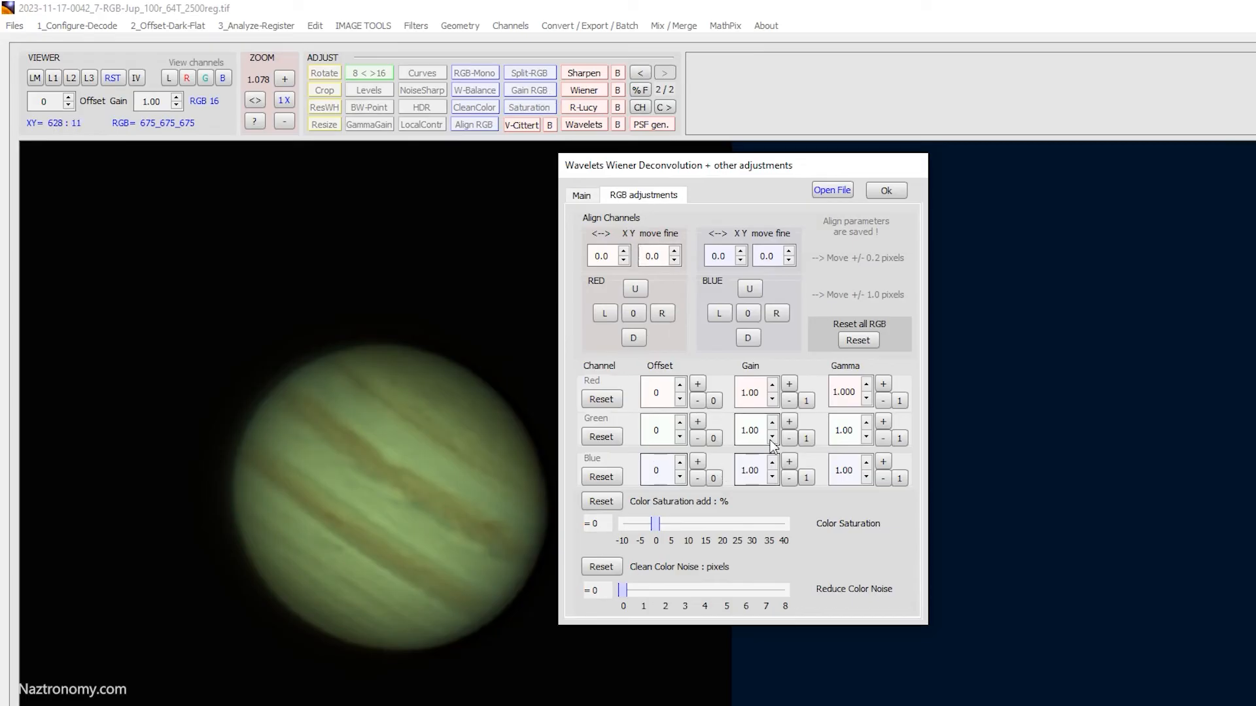
click(582, 195)
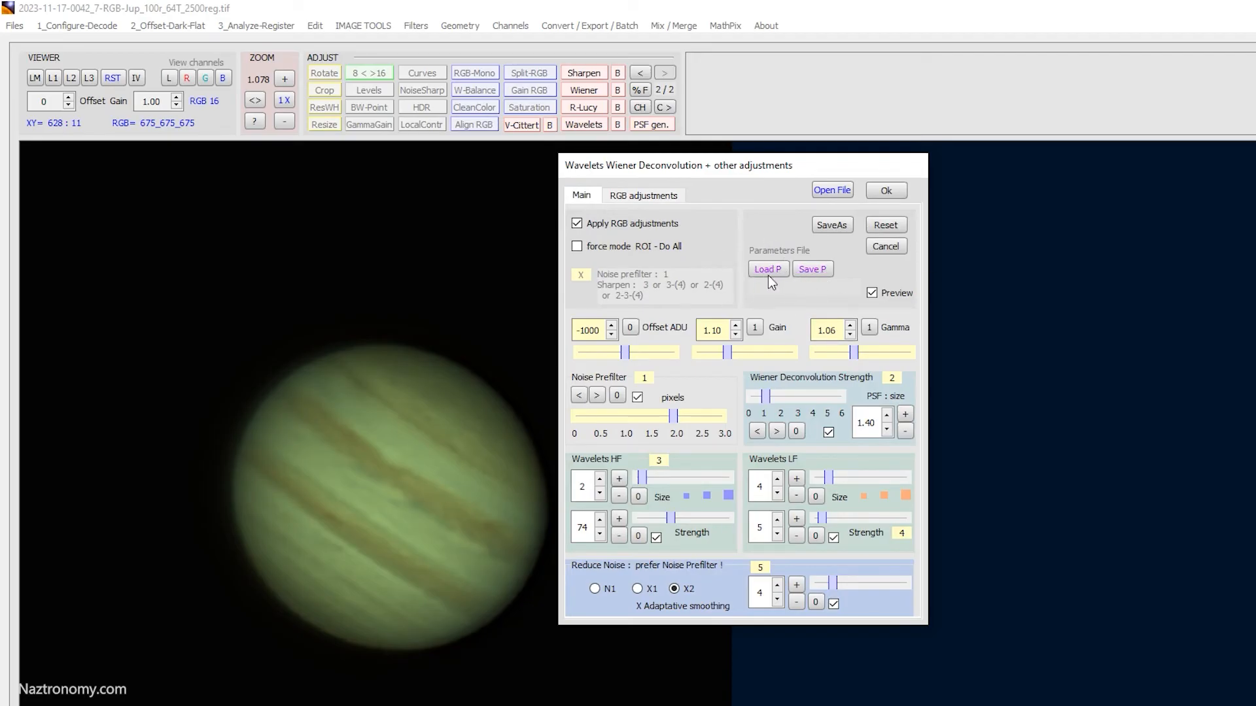
click(885, 189)
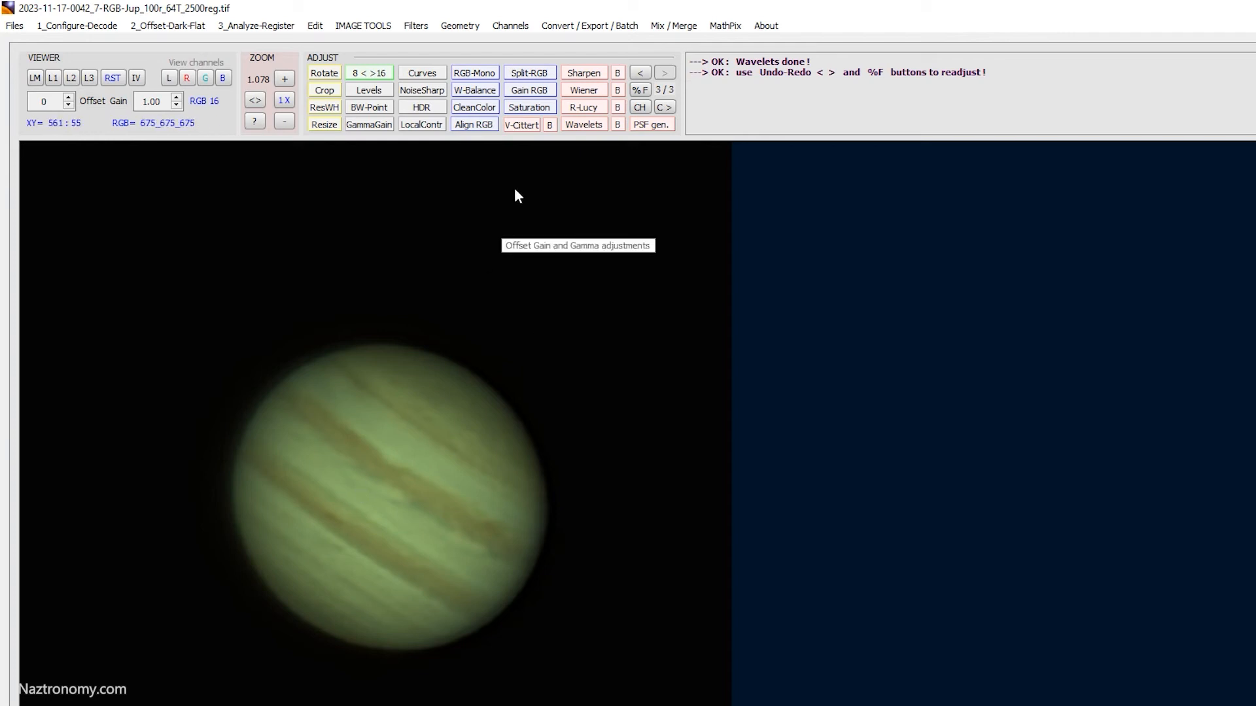
Apply an auto white balance with 100% strength and 130% brightness, comparing the preview before and after
click(475, 95)
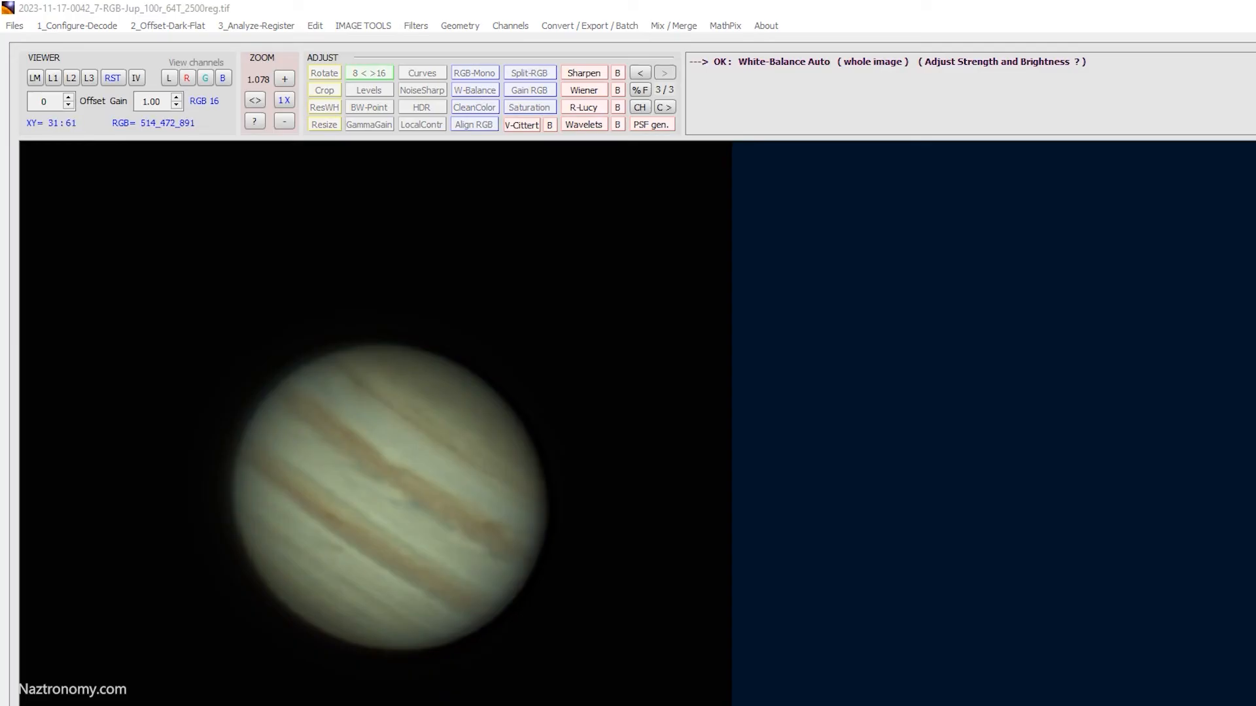
drag(0, 175, 841, 174)
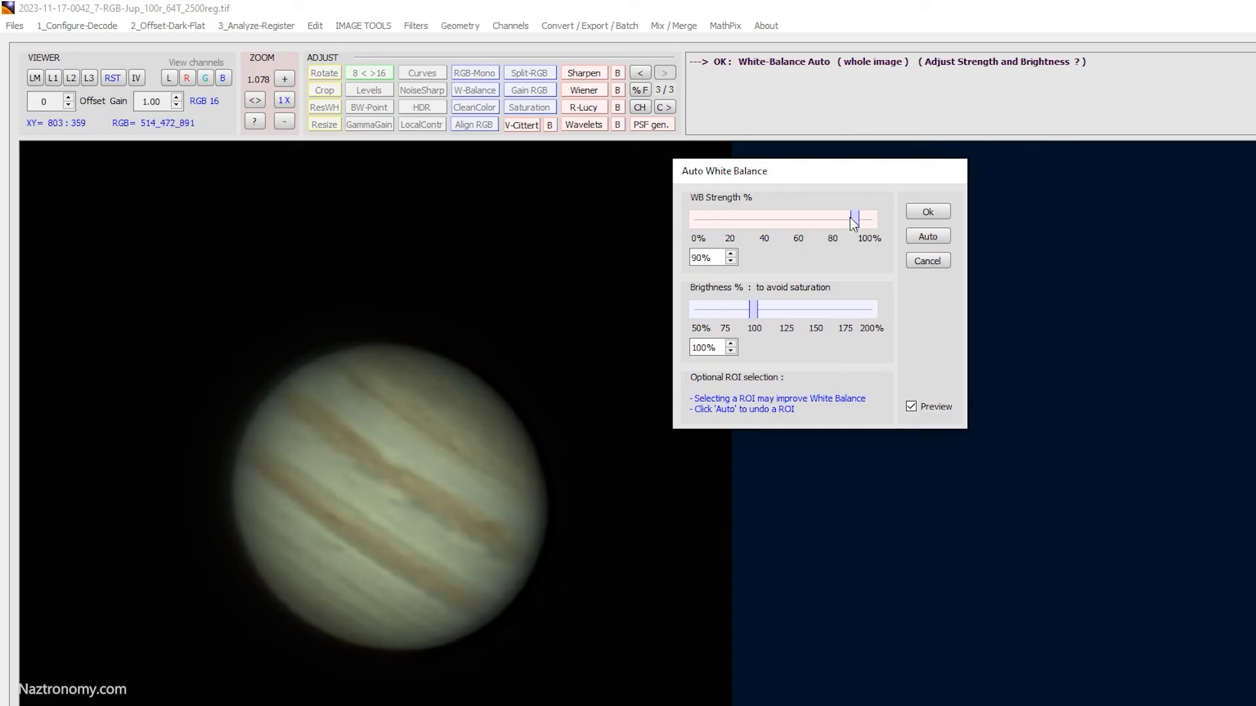
drag(895, 226, 892, 221)
drag(759, 314, 775, 315)
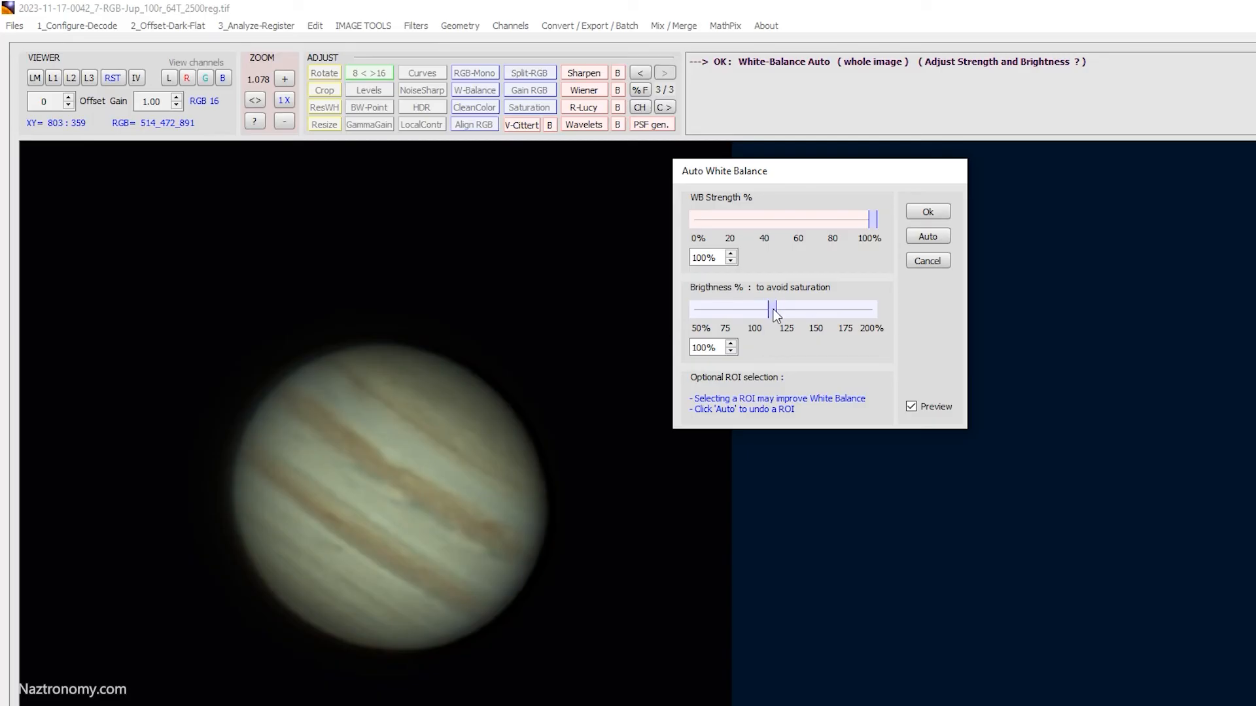
drag(777, 310, 780, 310)
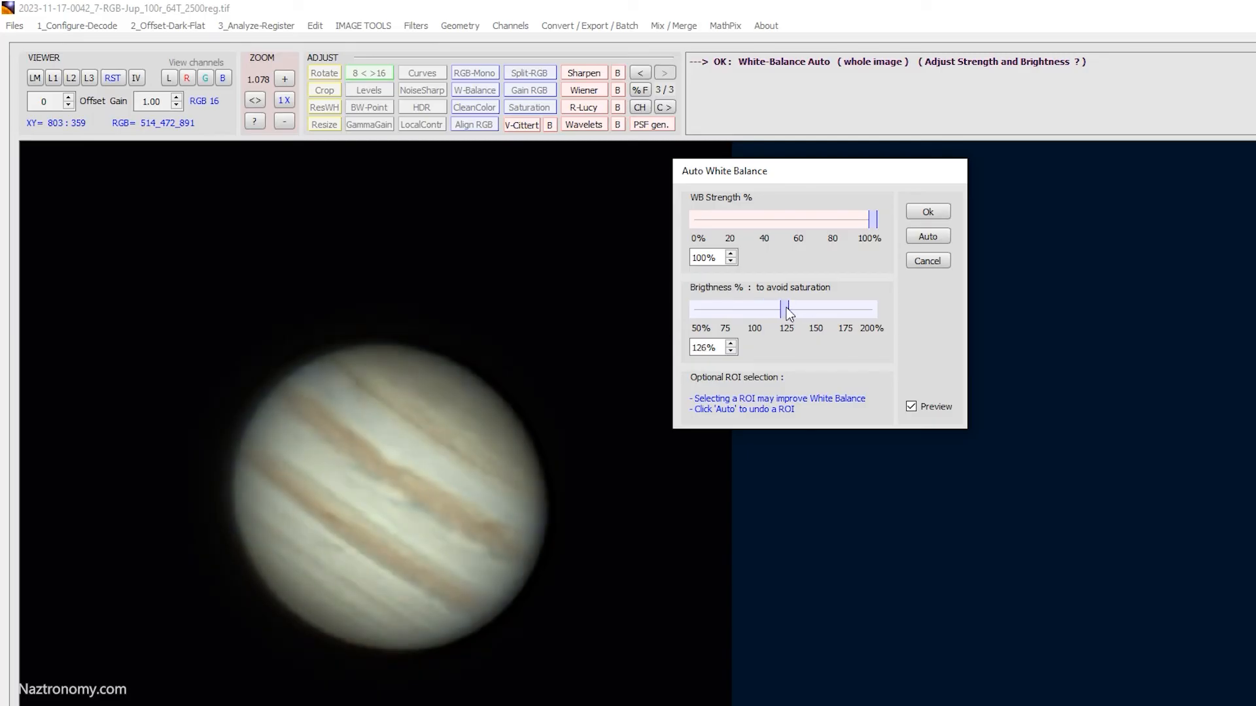
click(731, 343)
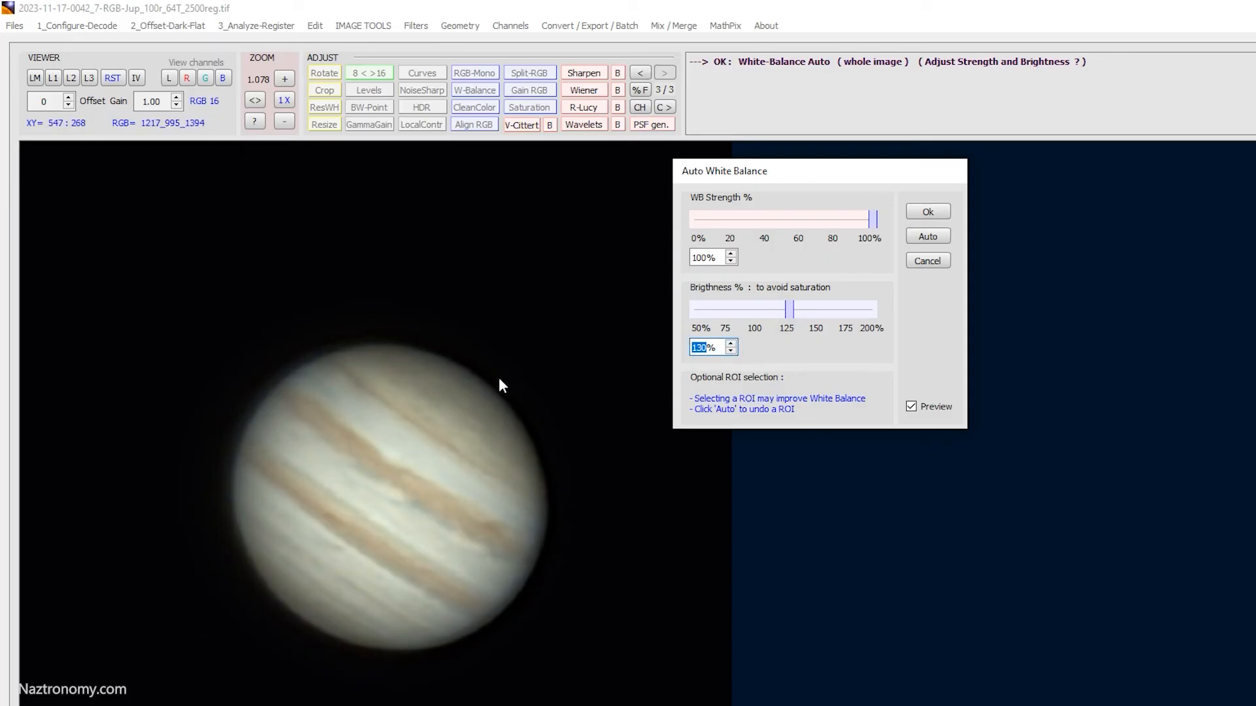
click(912, 408)
click(912, 408)
click(912, 408)
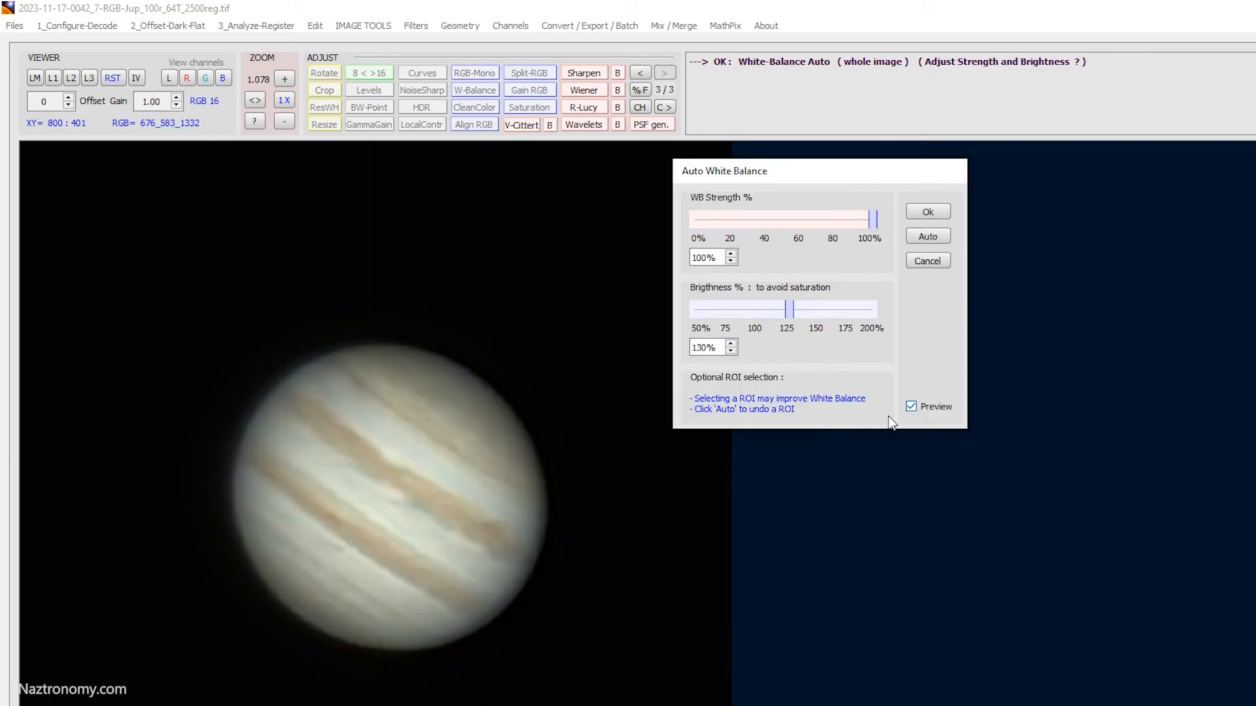
click(931, 214)
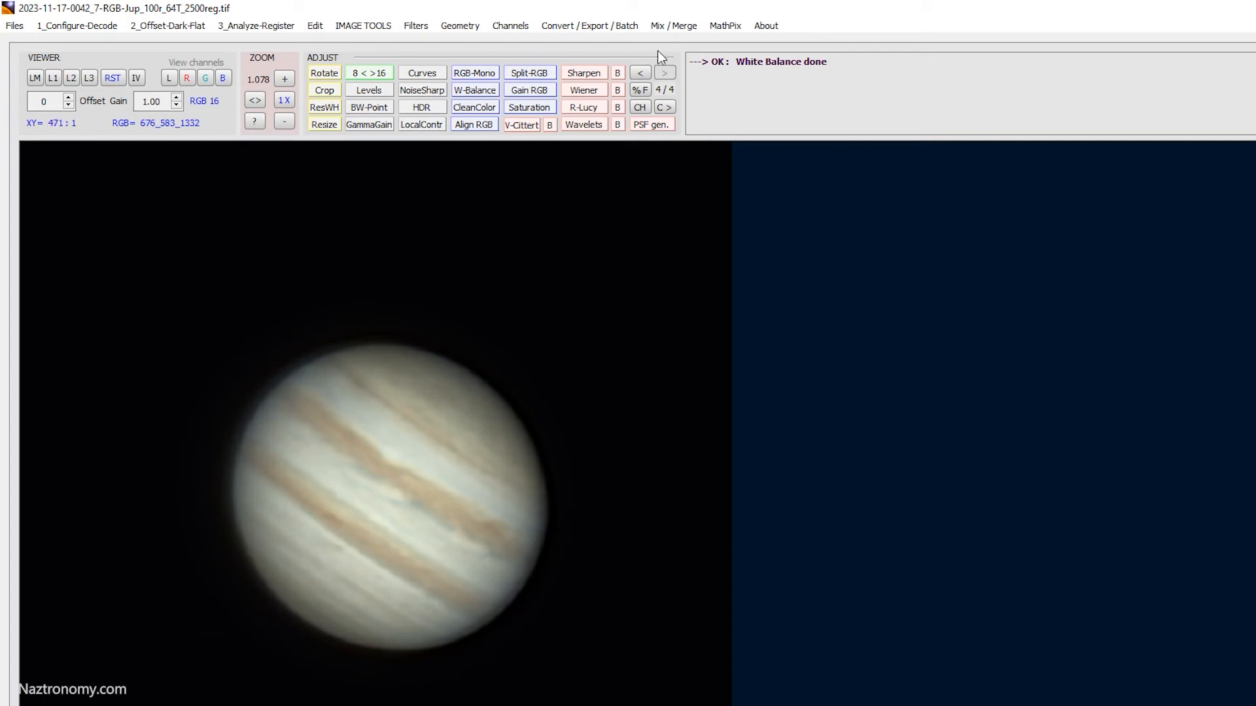
Apply a second auto white balance at 90% strength and 100% brightness after comparing its preview
click(468, 91)
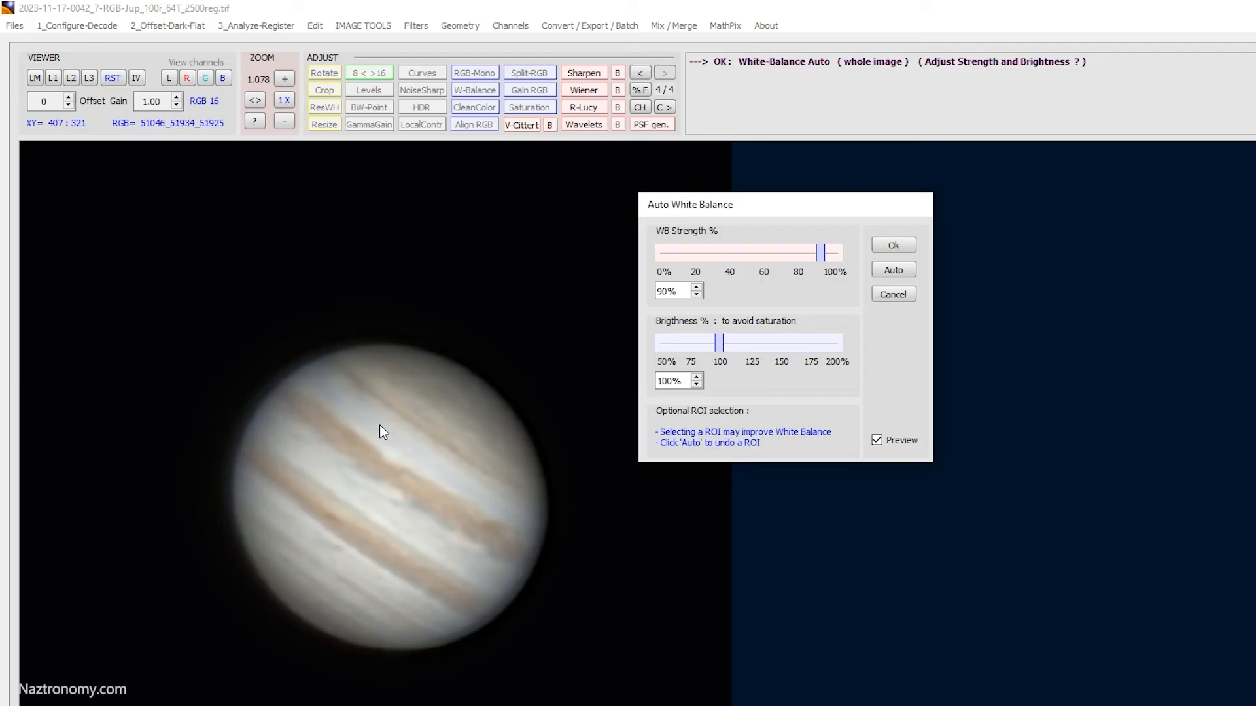
click(899, 438)
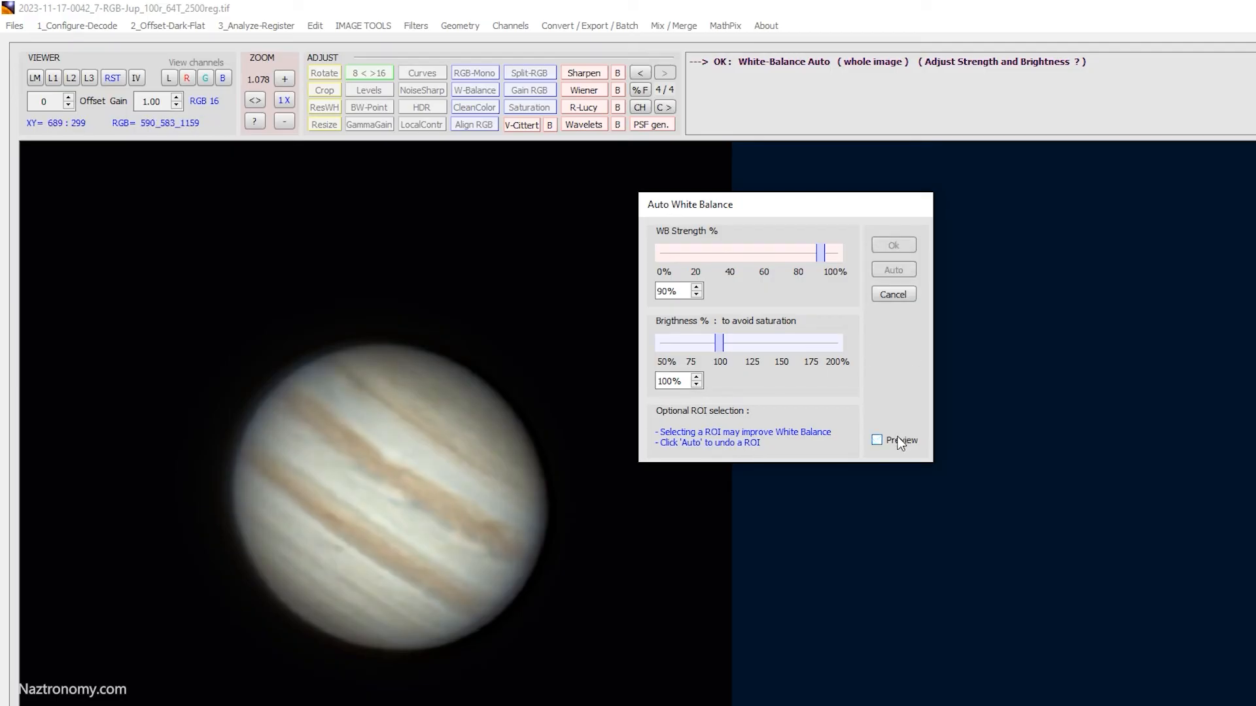
click(900, 443)
click(893, 246)
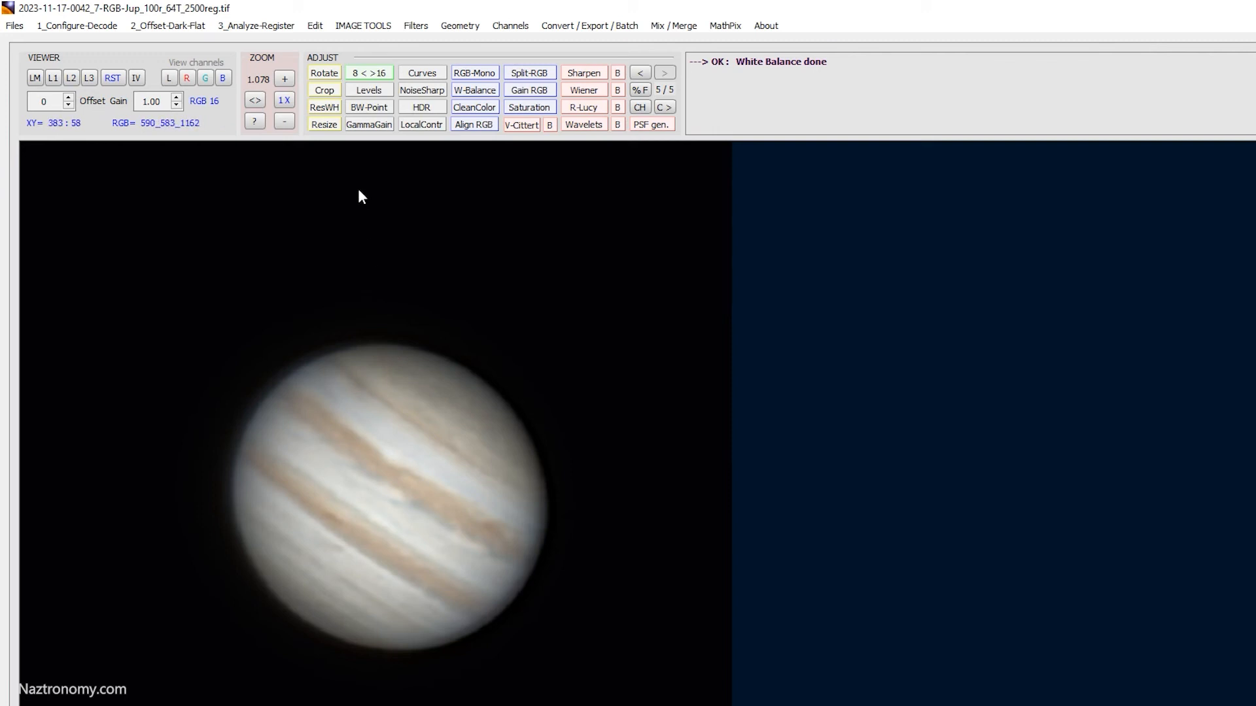
Try setting the white level with the median method from a small sample on Jupiter's bright central band, and cancel
click(369, 107)
mouse_move(1253, 96)
mouse_down()
mouse_move(905, 96)
mouse_move(800, 167)
mouse_up()
drag(387, 447, 395, 453)
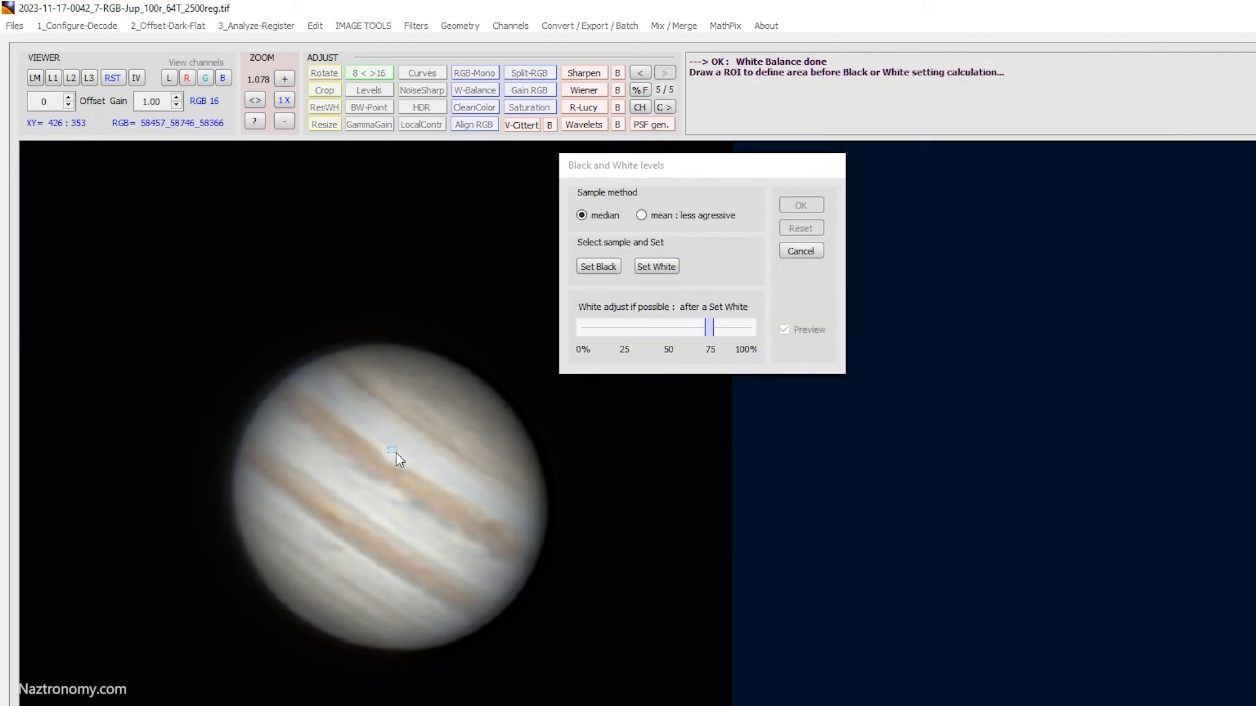
click(654, 268)
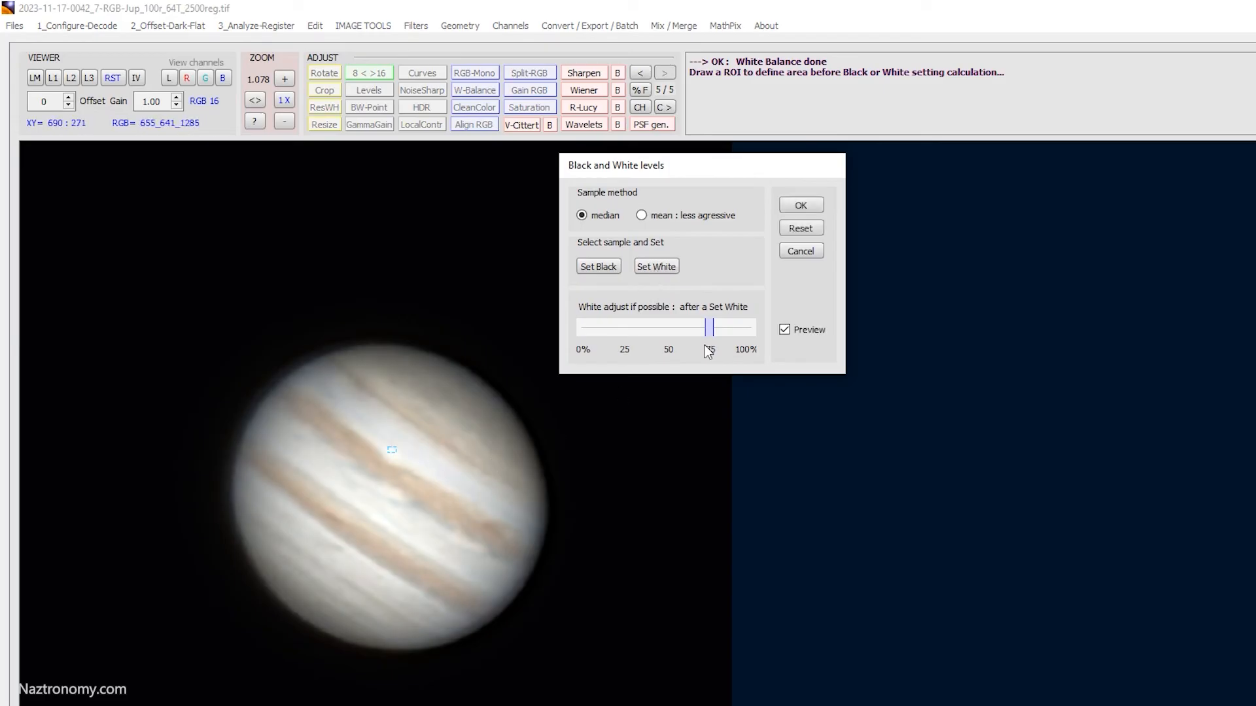
click(813, 249)
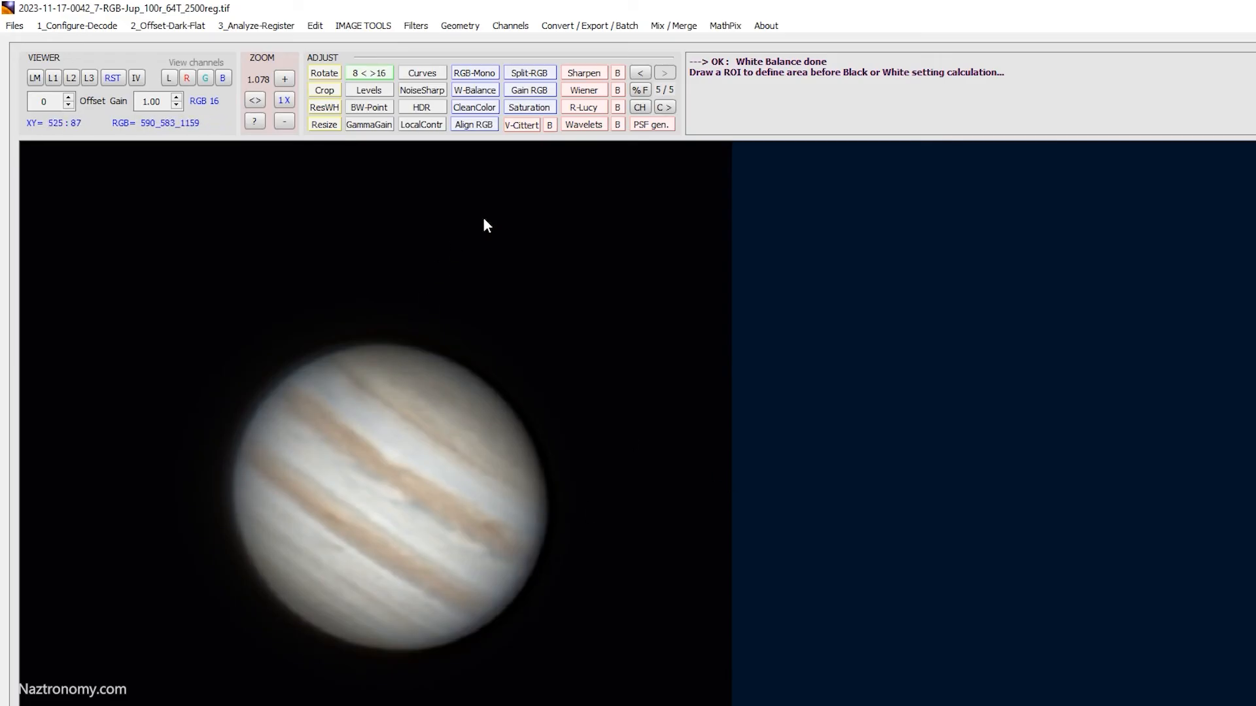
Apply an HDR adjustment with intensity reveal 10, adjust range 5079 and color saturation 8
click(428, 109)
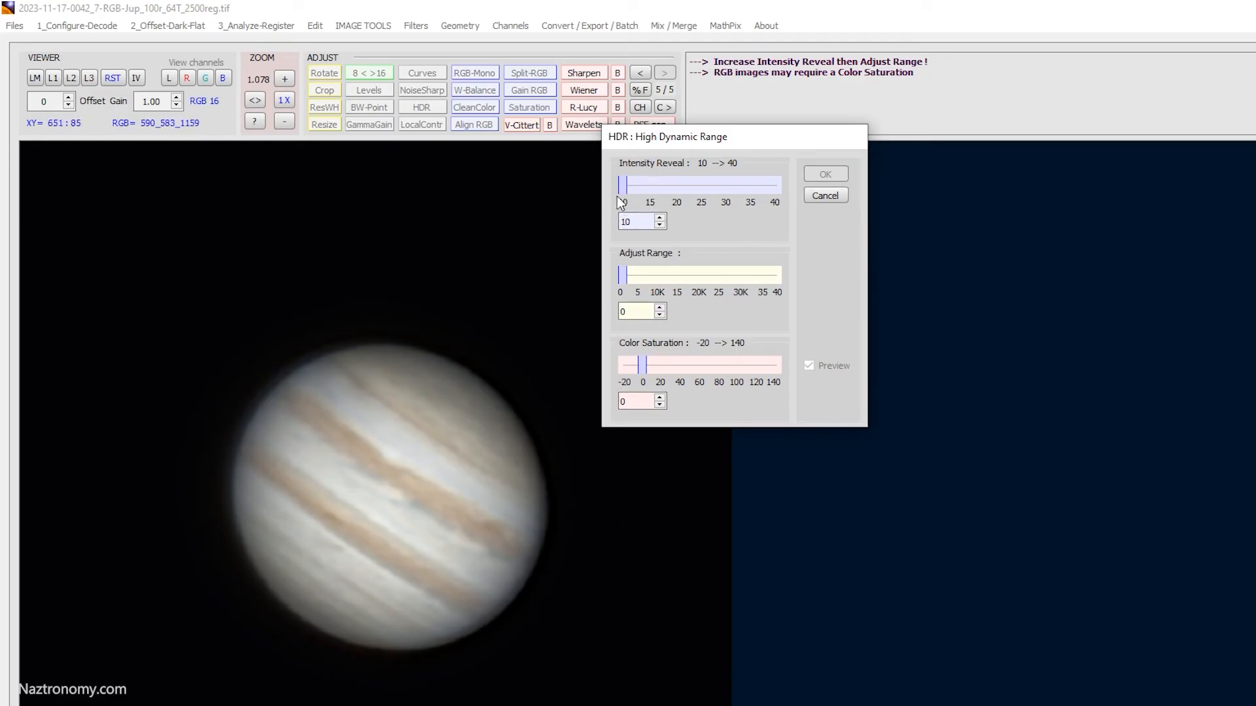
drag(622, 185, 630, 188)
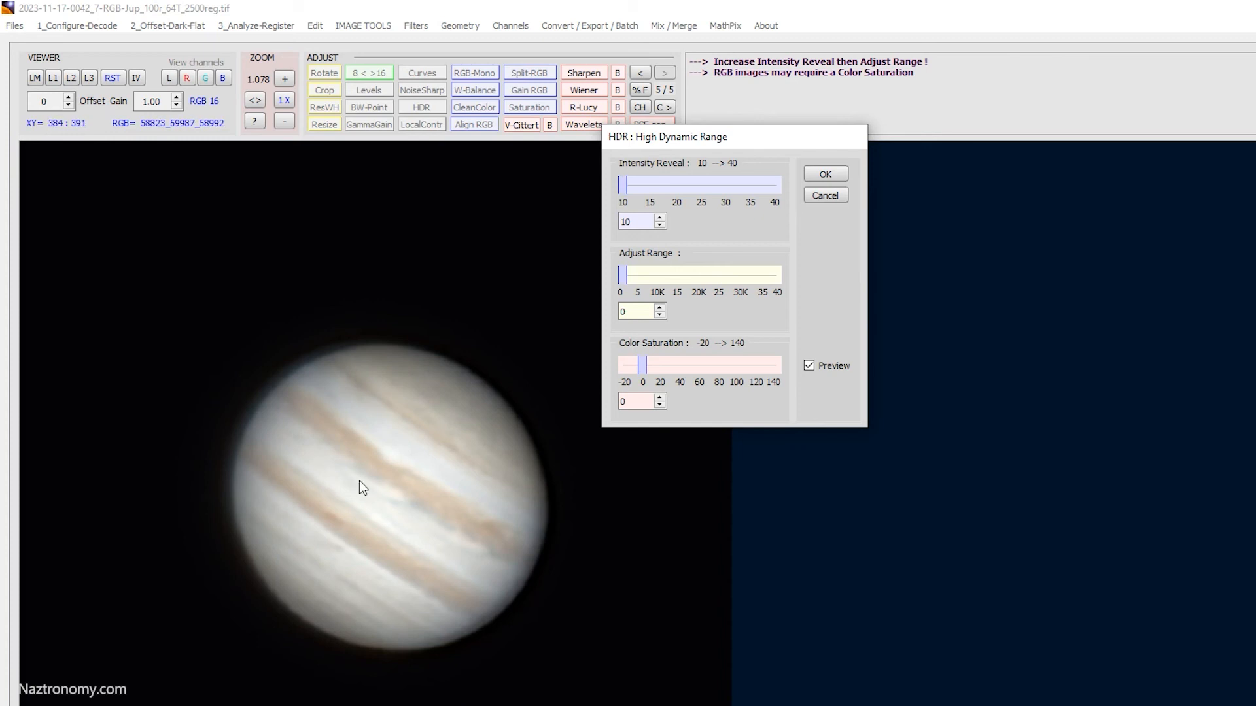
click(836, 364)
click(836, 364)
drag(627, 276, 642, 280)
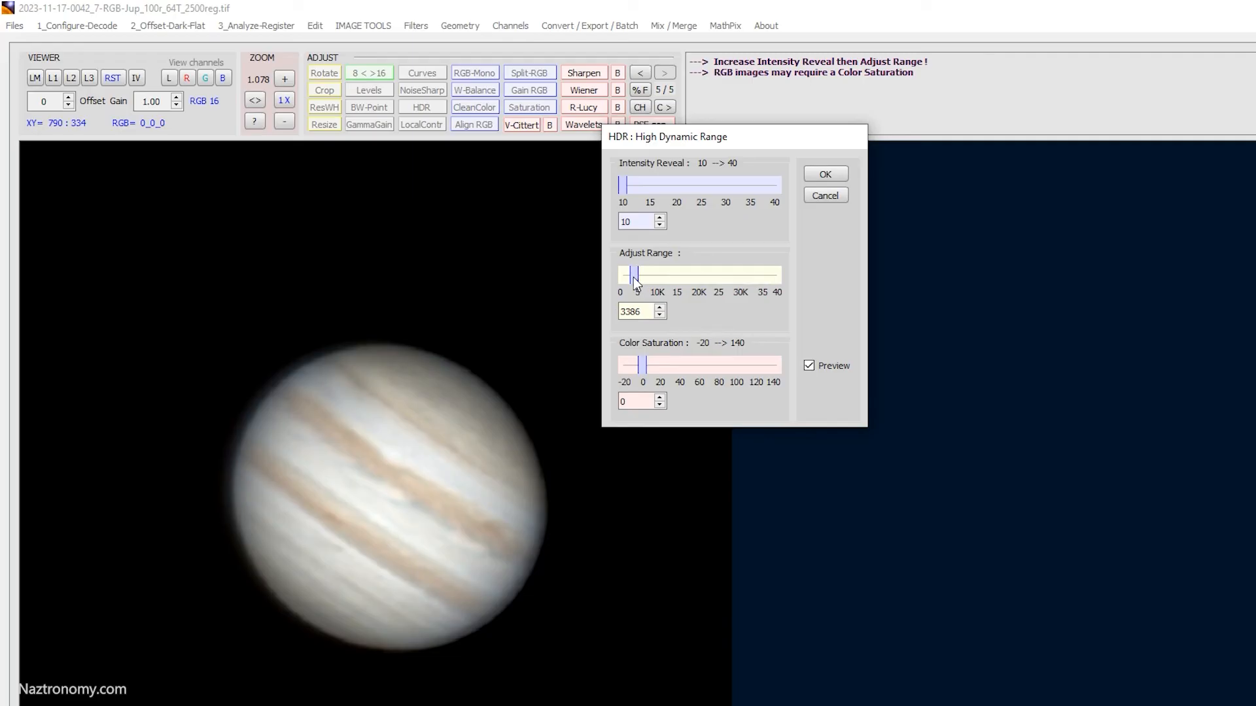
drag(634, 277, 631, 277)
drag(650, 368, 651, 368)
drag(639, 281, 646, 276)
click(826, 174)
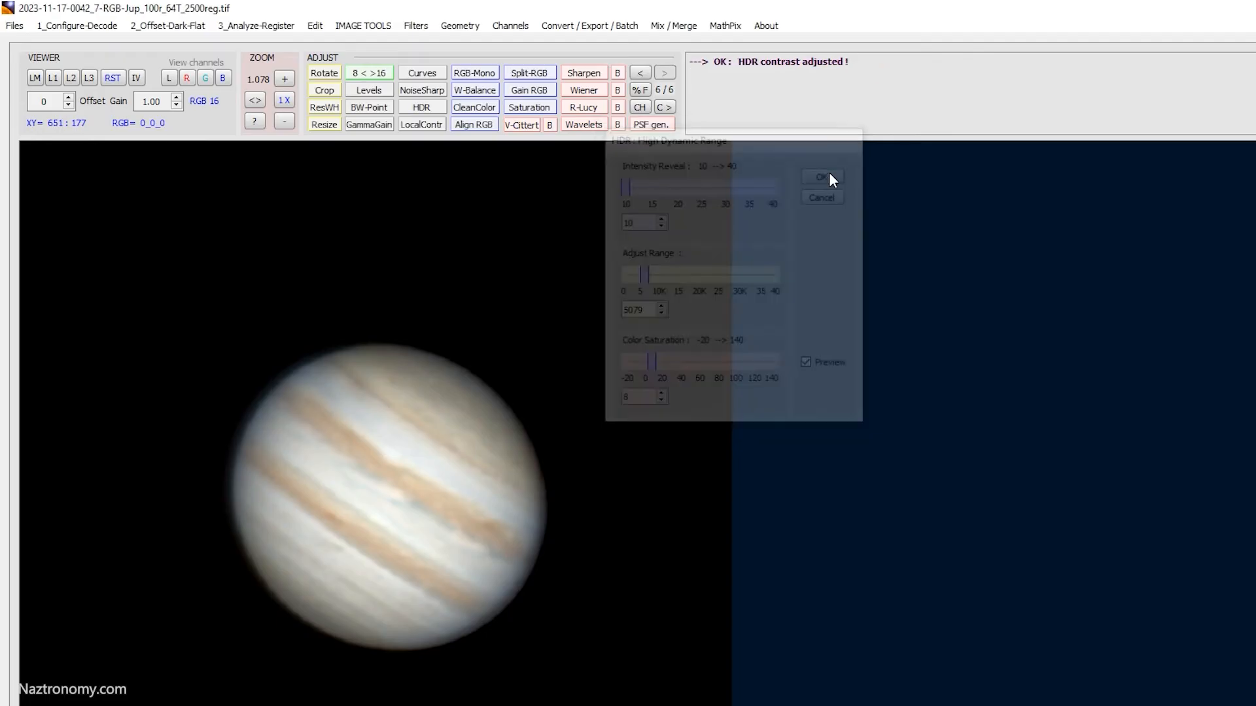
Try a color saturation adjustment with a 2.0-pixel noise prefilter, saturation 7 and brightness 119%, and reset the values
click(535, 108)
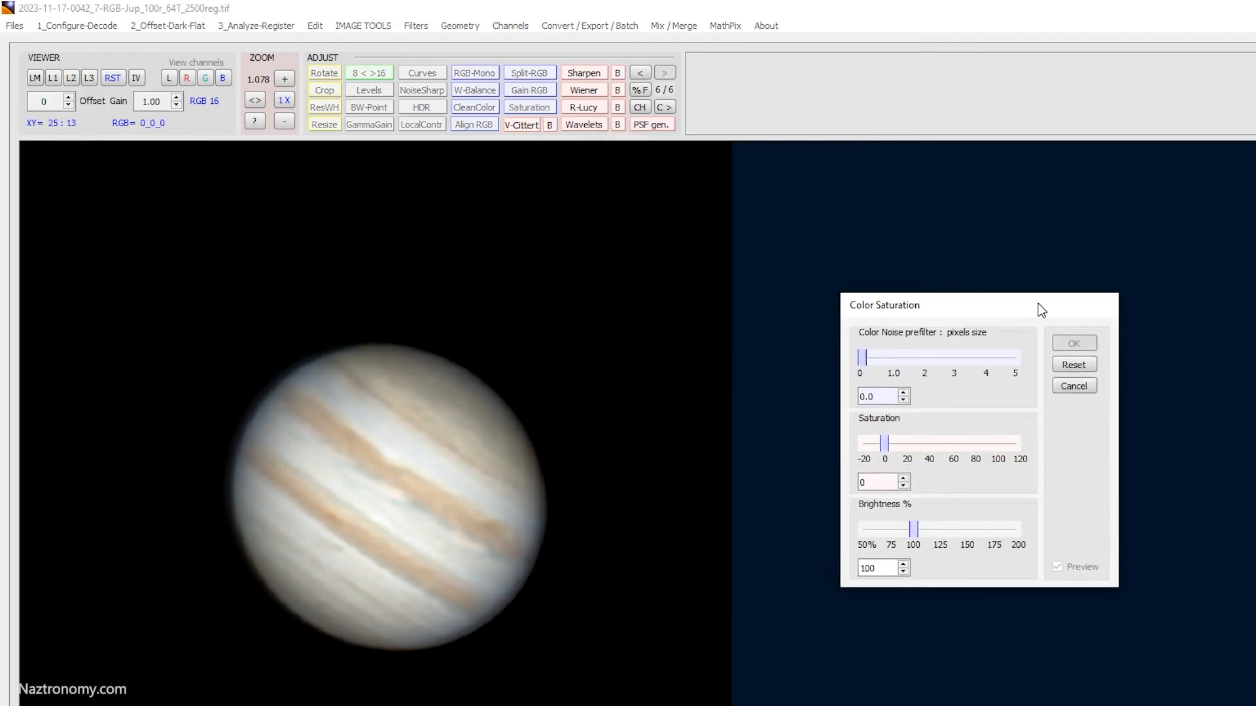
drag(1038, 303, 818, 193)
drag(645, 243, 704, 253)
drag(664, 332, 680, 333)
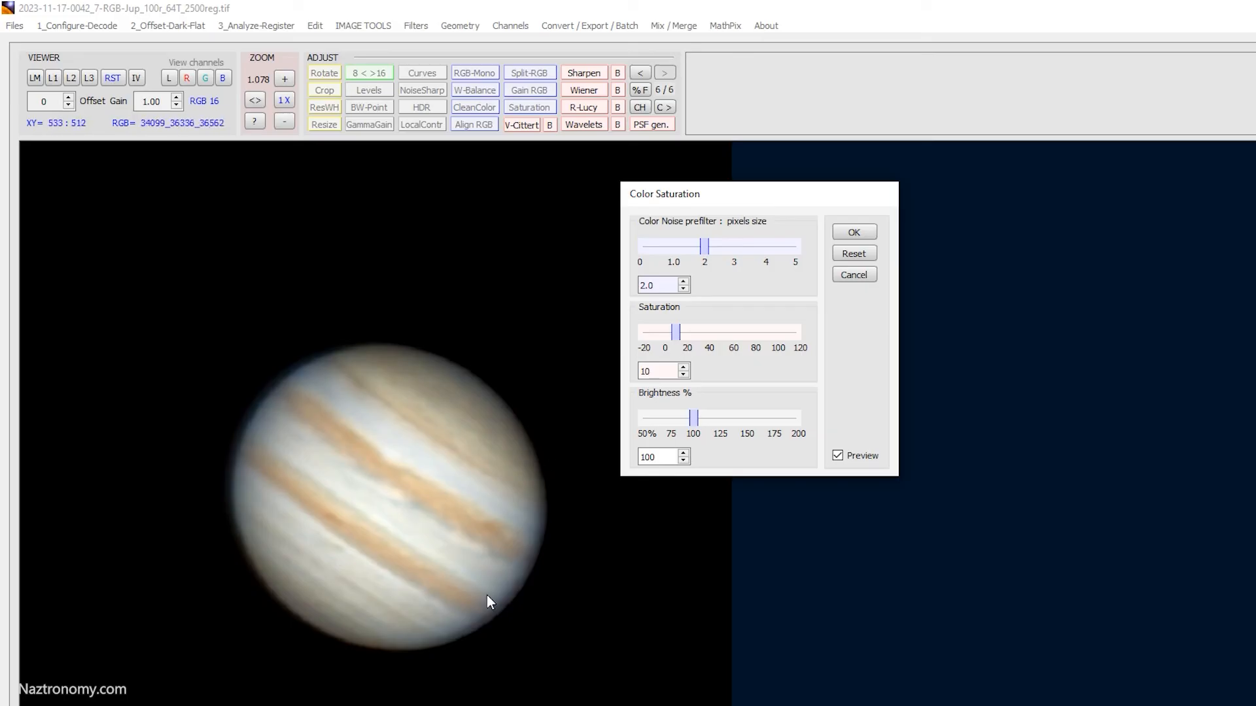
drag(679, 336, 674, 335)
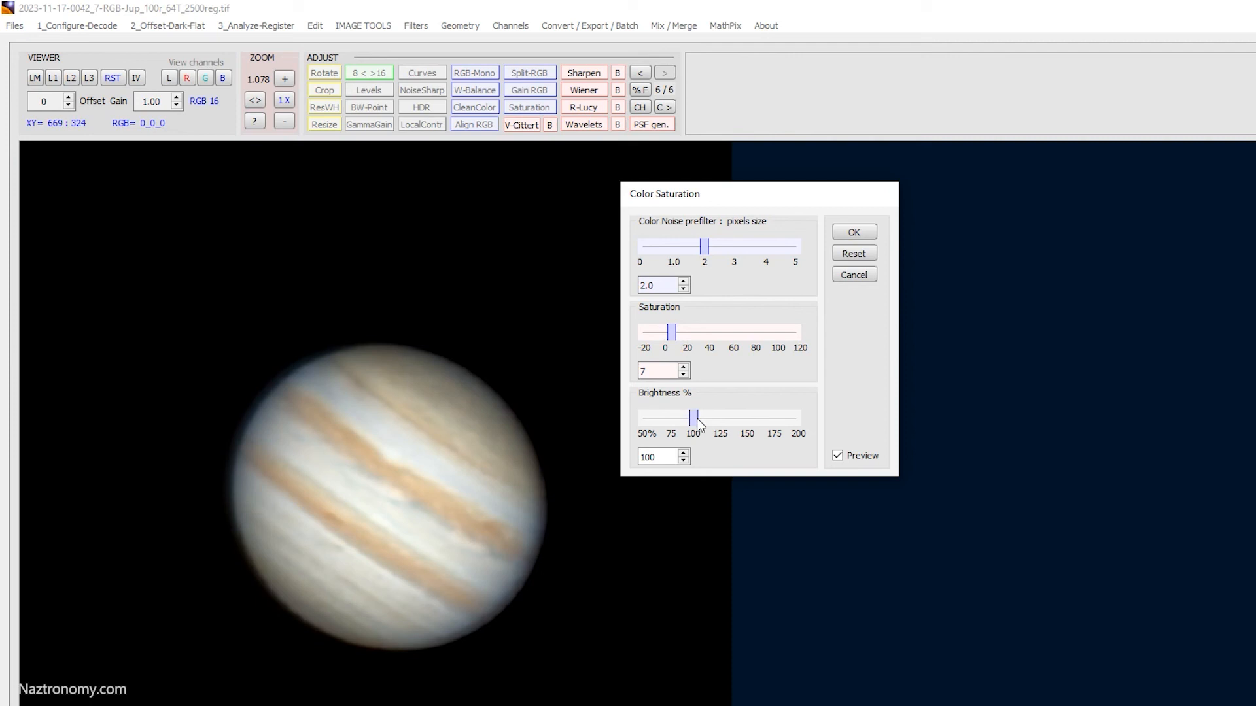
drag(694, 422, 715, 418)
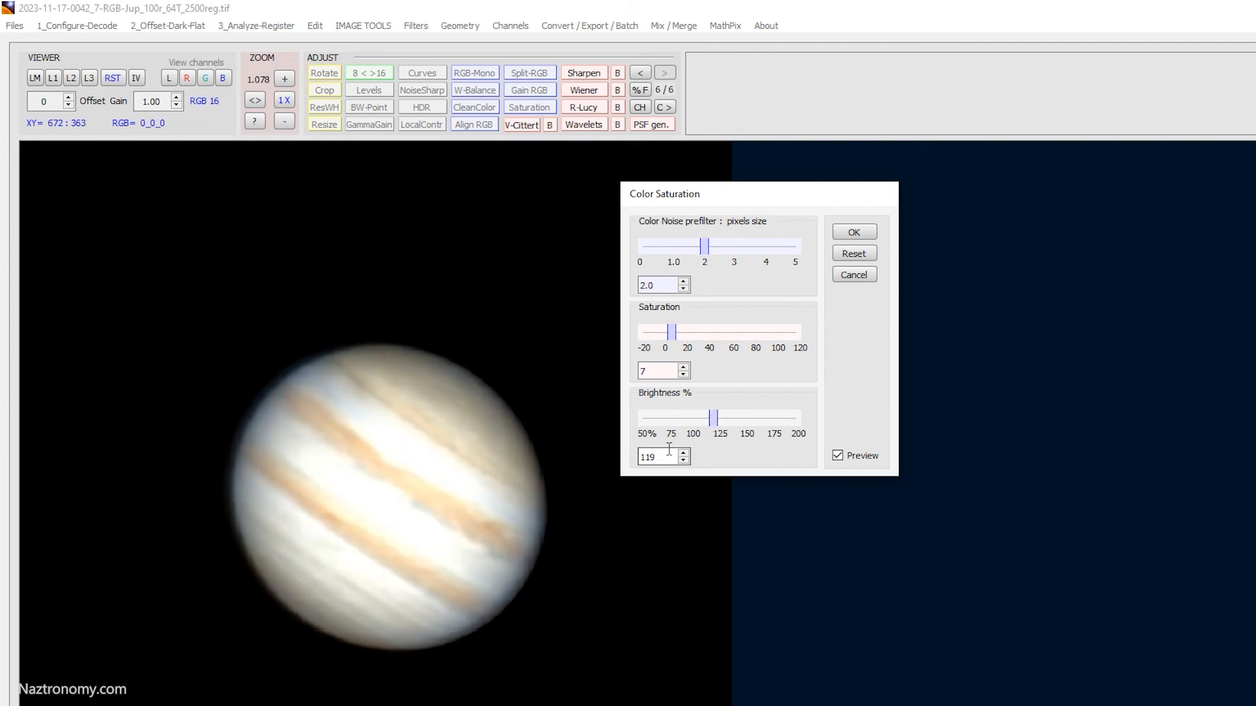
click(862, 256)
Apply a color saturation adjustment with a 1.5-pixel color noise prefilter and saturation 7, comparing the preview before and after
drag(645, 247, 689, 246)
drag(672, 335, 679, 333)
click(683, 375)
click(683, 375)
click(683, 375)
click(683, 375)
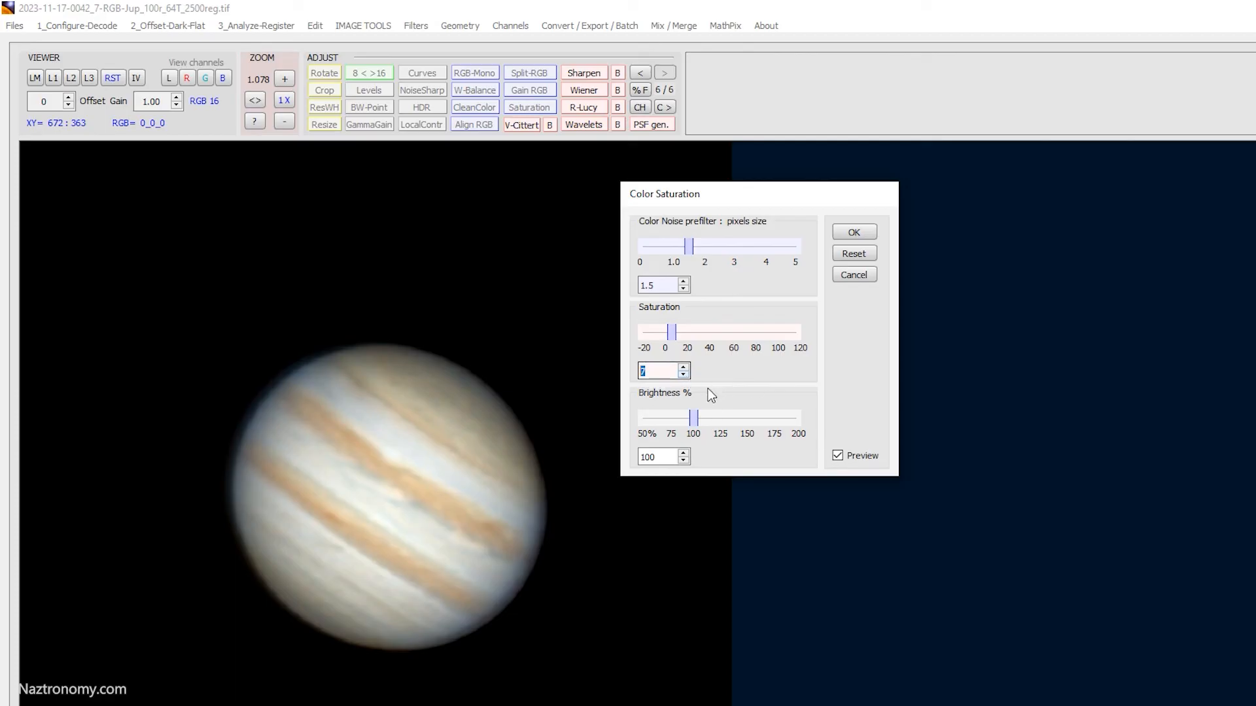
click(850, 459)
click(848, 458)
click(854, 233)
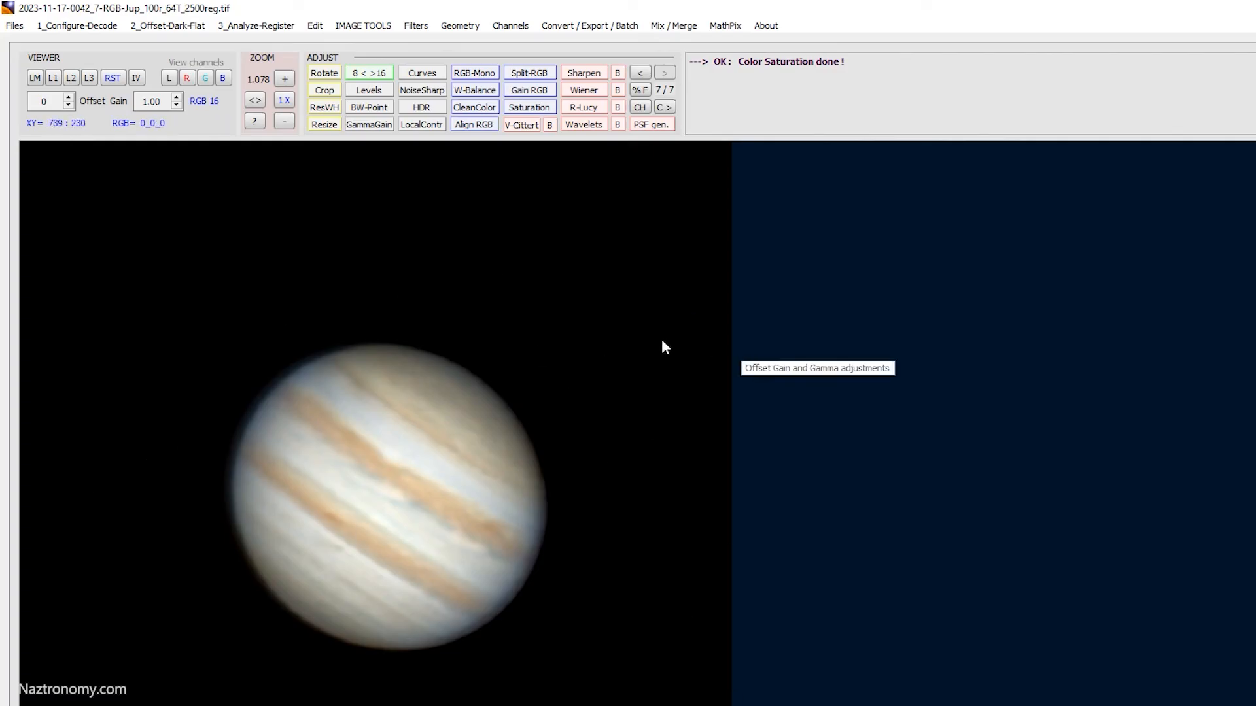
click(620, 73)
click(563, 168)
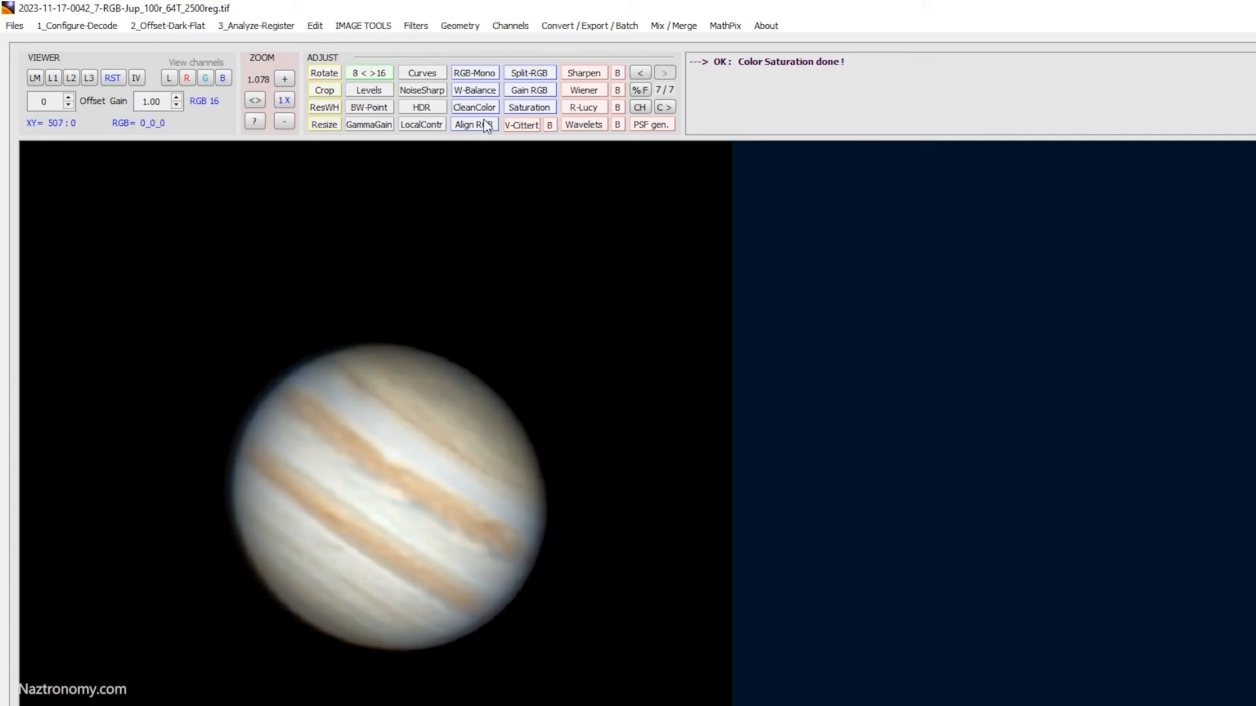
click(589, 25)
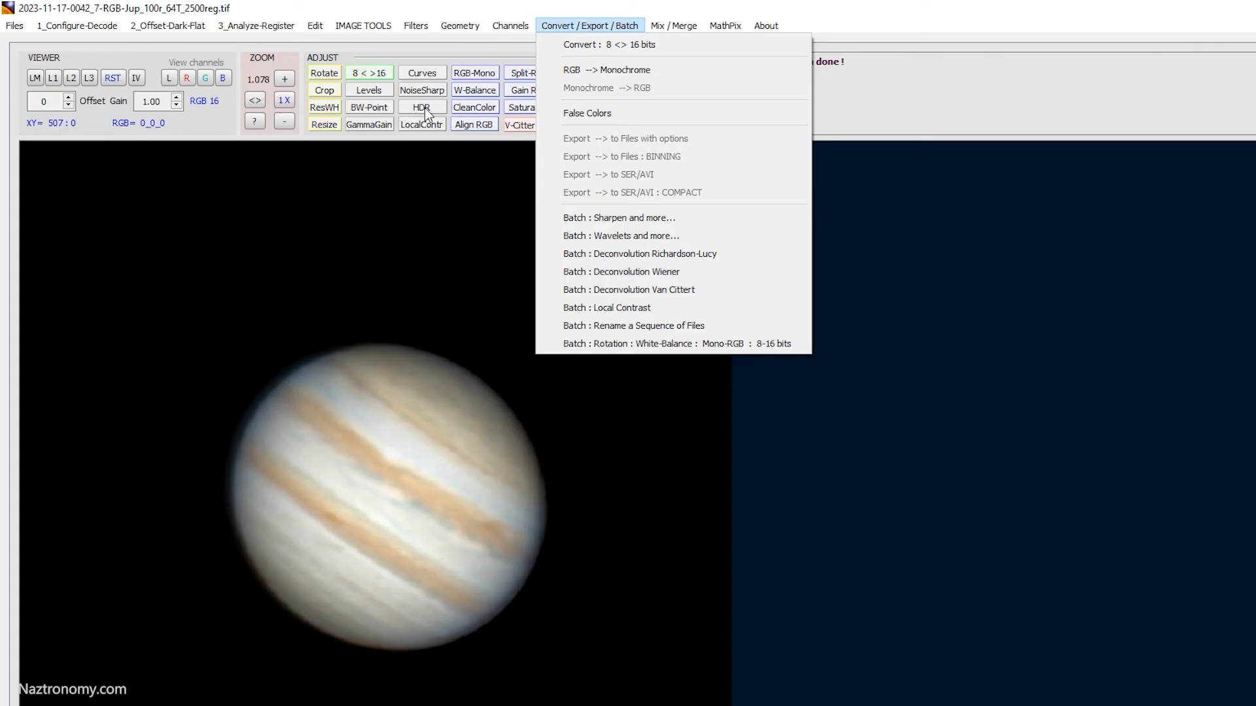
click(439, 229)
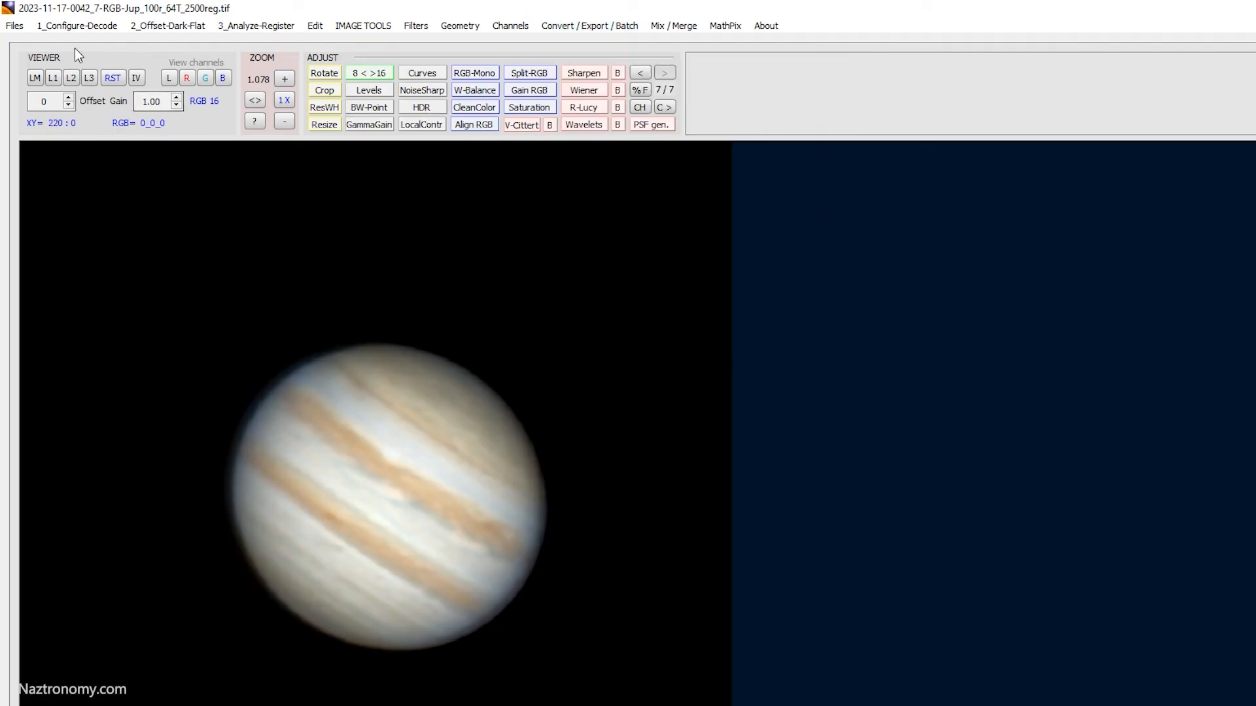
Save the processed image as a TIFF named Jupiter in the Aligned folder and reset the display range
click(16, 26)
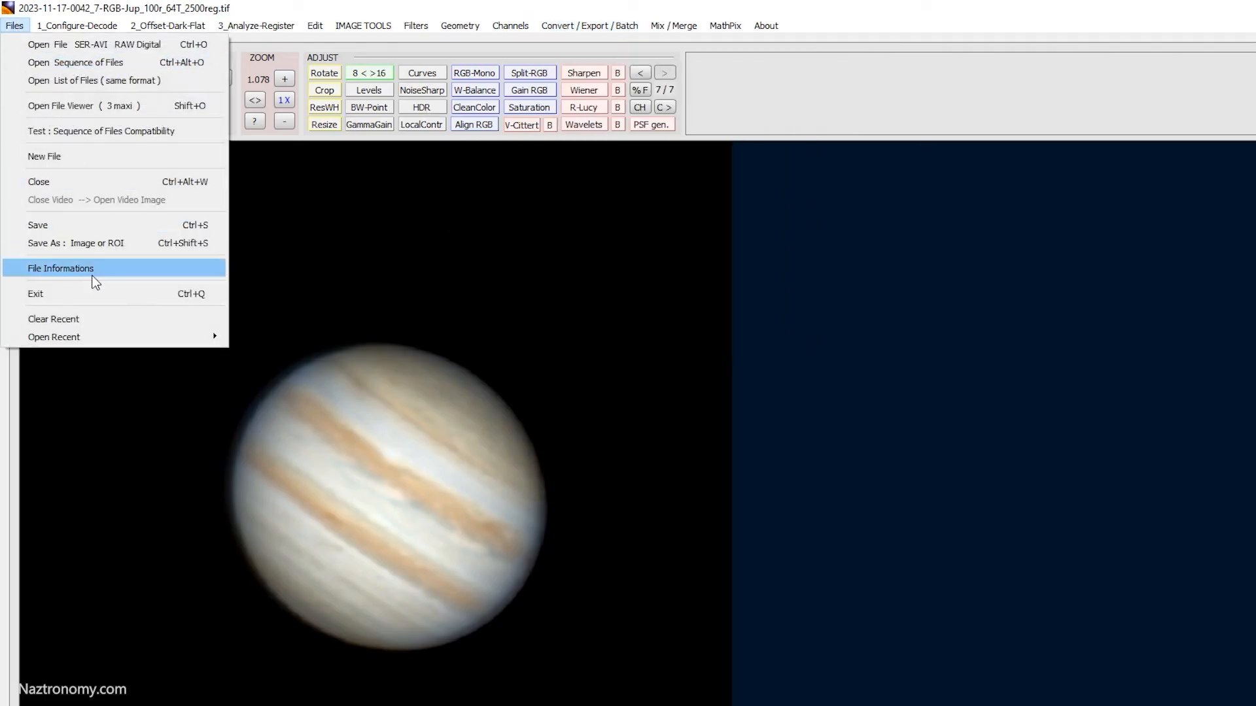
click(97, 244)
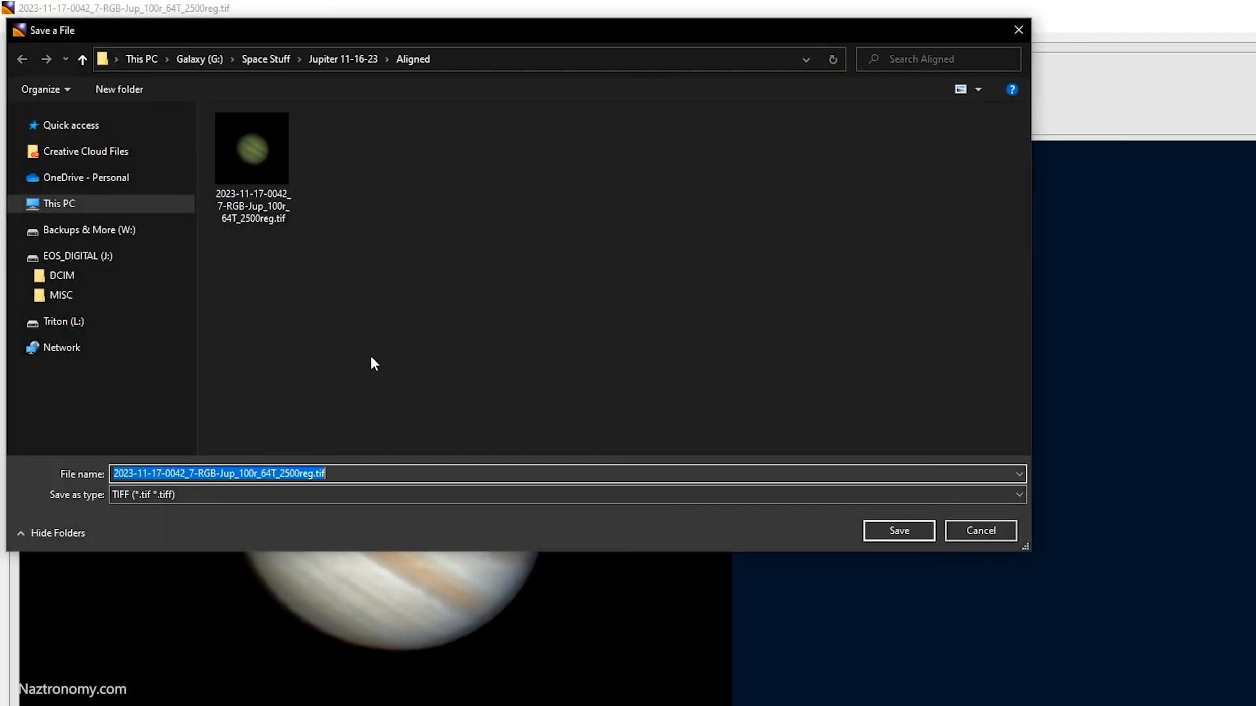
text(Jupiter)
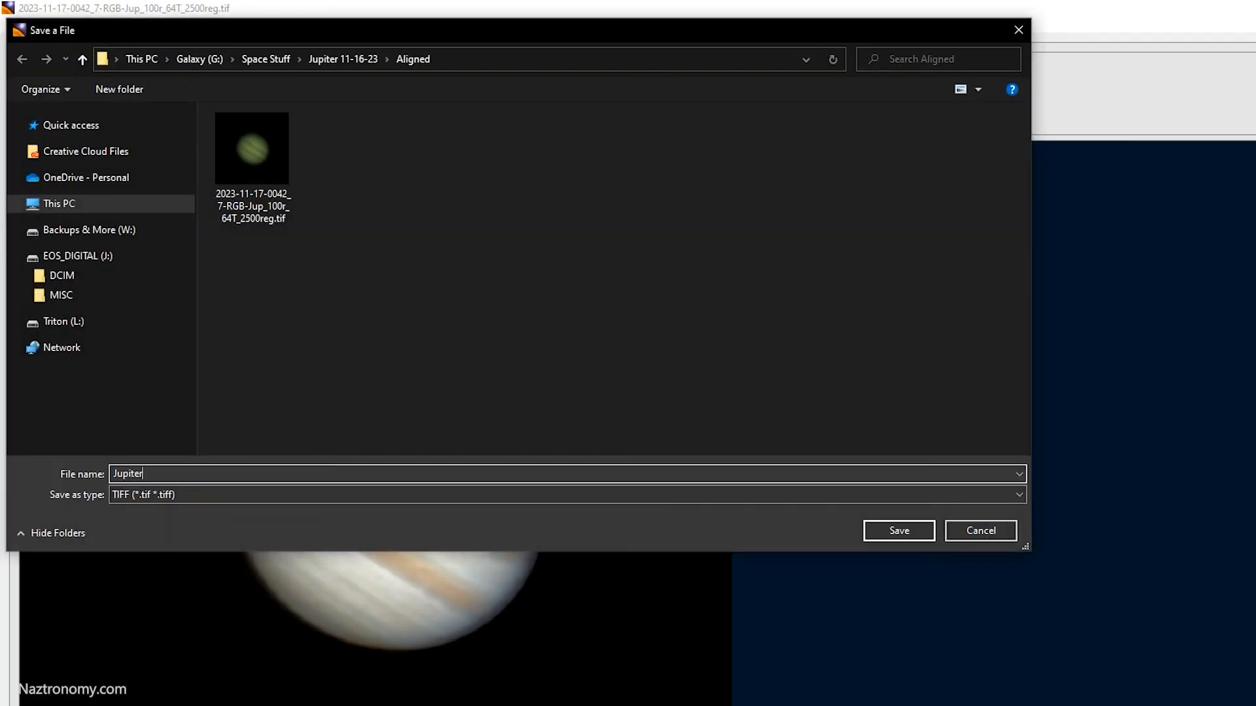
key(Return)
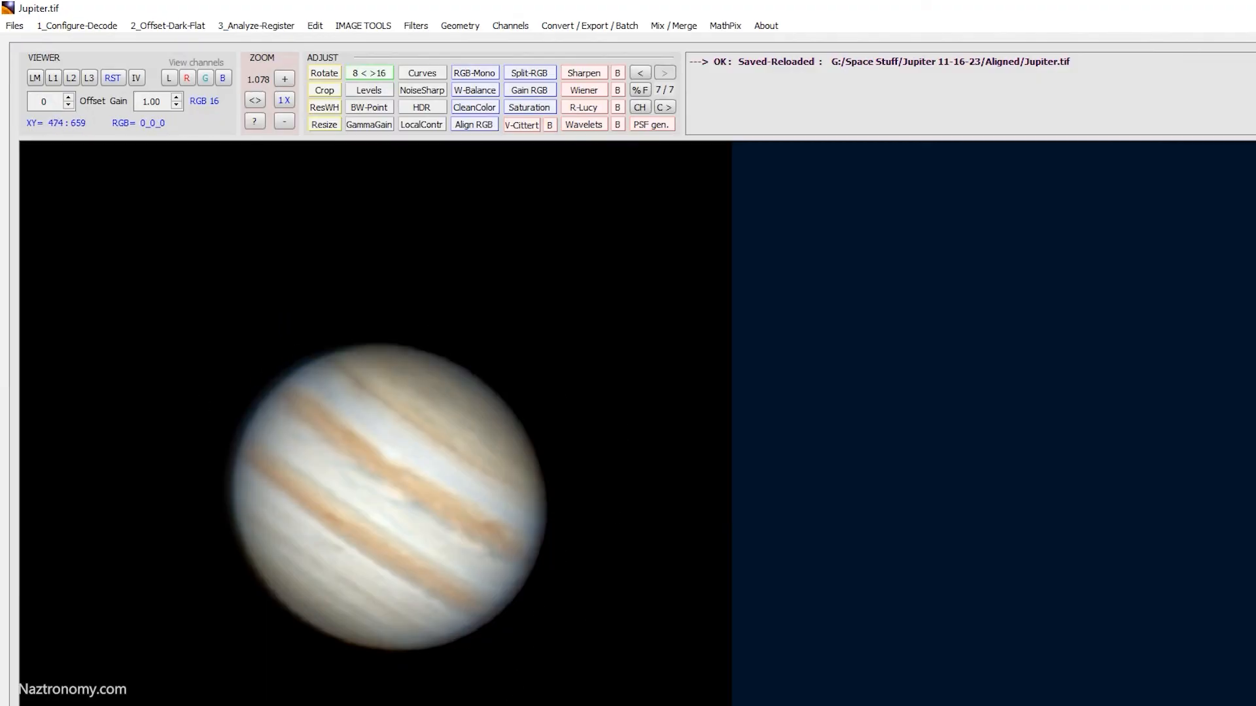
click(113, 78)
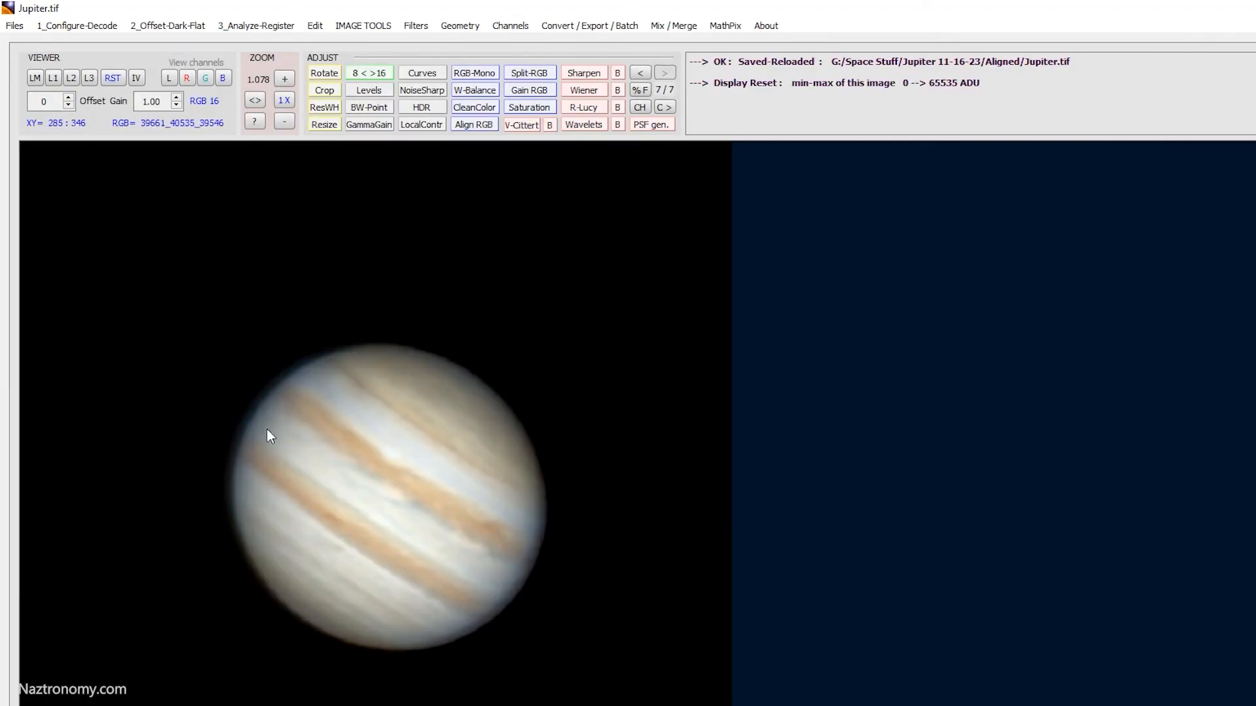